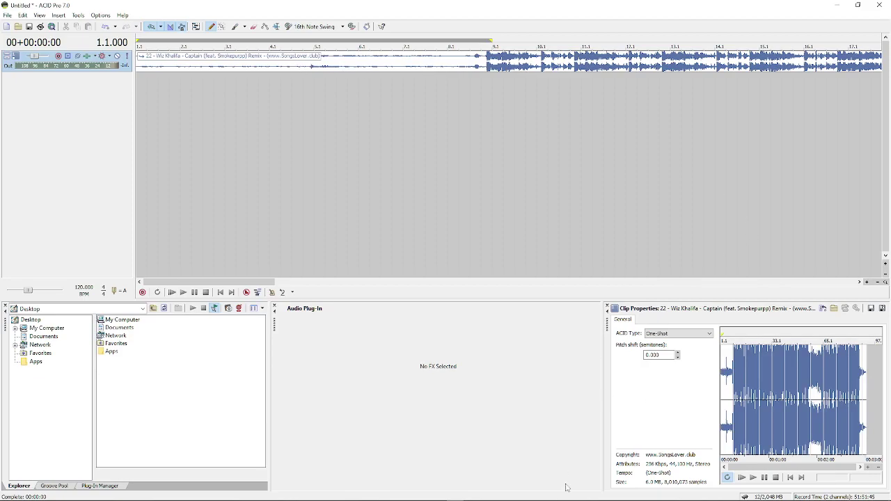
# - Select the song clip on the timeline and set the project tempo to 125 BPM
pyautogui.click(422, 495)
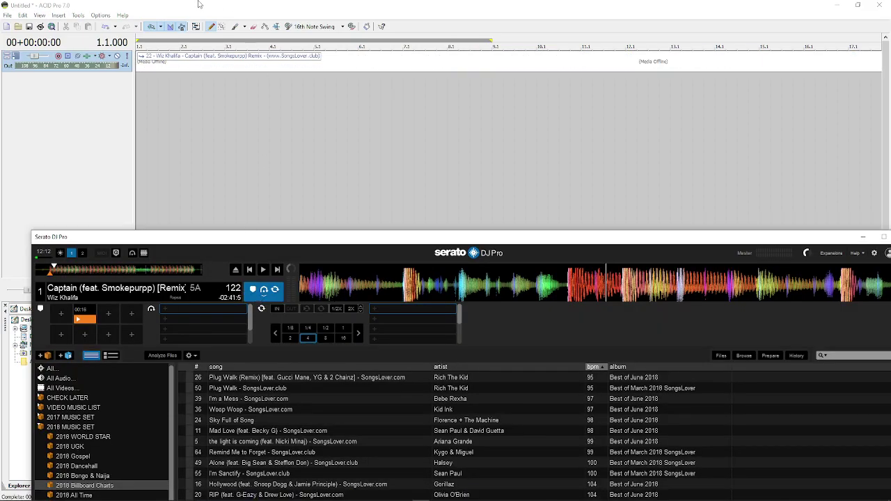
pyautogui.click(166, 55)
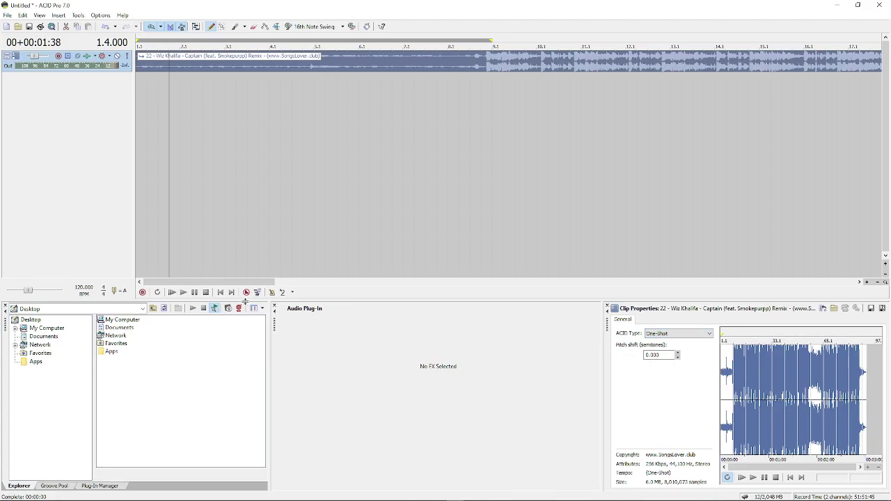
pyautogui.doubleClick(84, 287)
pyautogui.write('125')
pyautogui.press('Return')
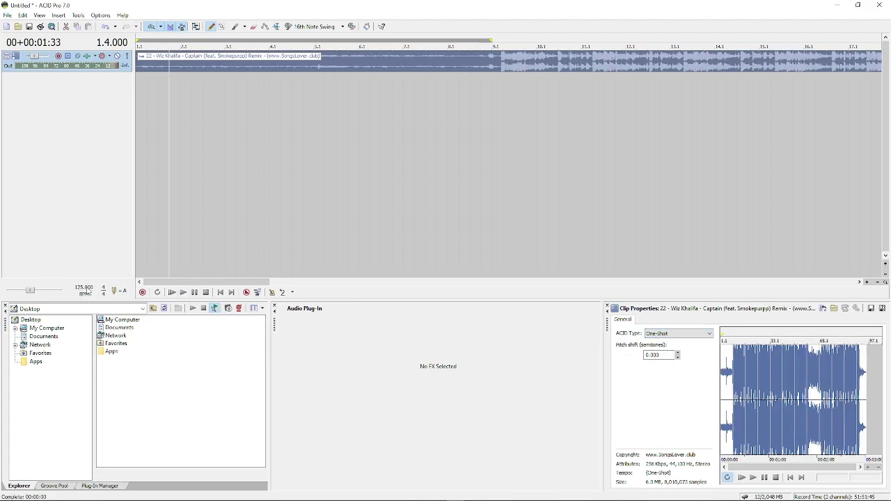
# - Switch to Serato DJ Pro and look up the BPM of the Captain remix in the song list
pyautogui.moveTo(472, 499)
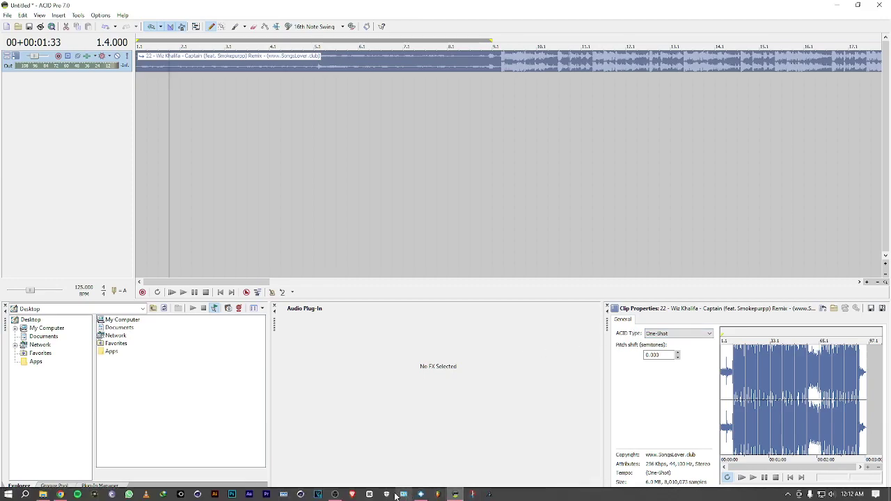
pyautogui.click(420, 495)
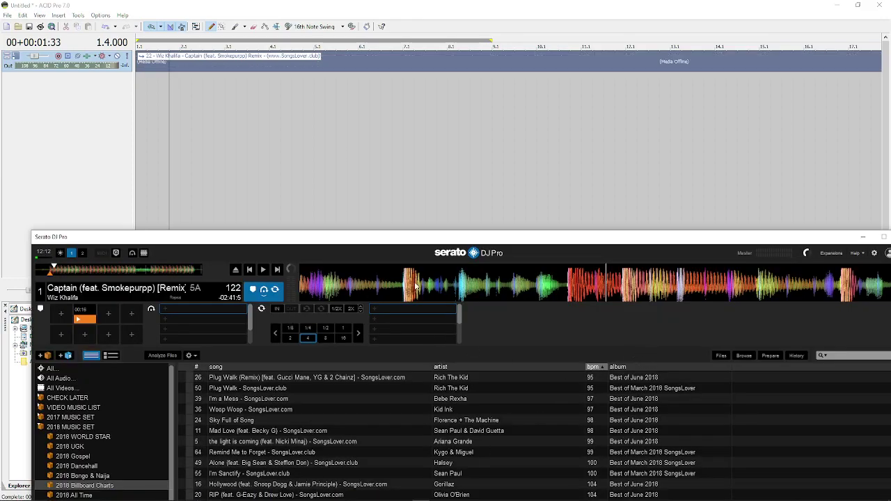
pyautogui.moveTo(521, 233); pyautogui.dragTo(491, 72)
pyautogui.doubleClick(548, 421)
pyautogui.click(552, 336)
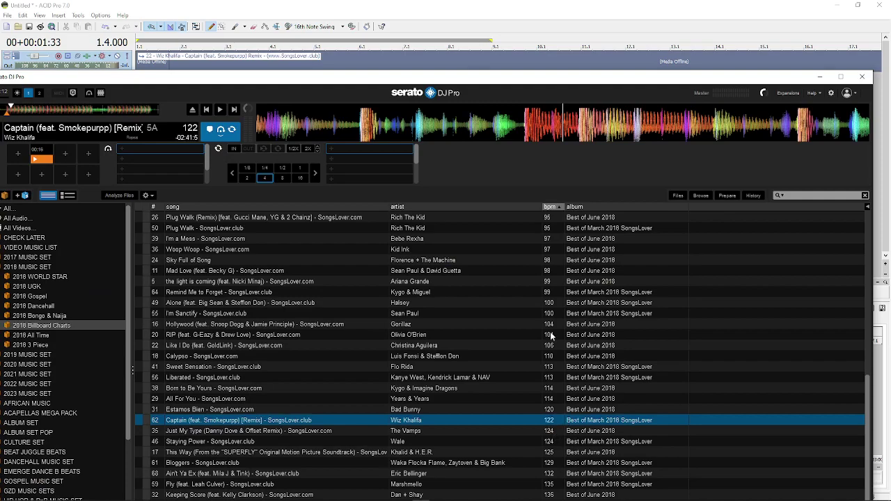
pyautogui.click(820, 76)
# - Make the clip's ACID type Beatmapped with an initial tempo of 121.99 BPM
pyautogui.click(694, 334)
pyautogui.click(689, 354)
pyautogui.click(644, 320)
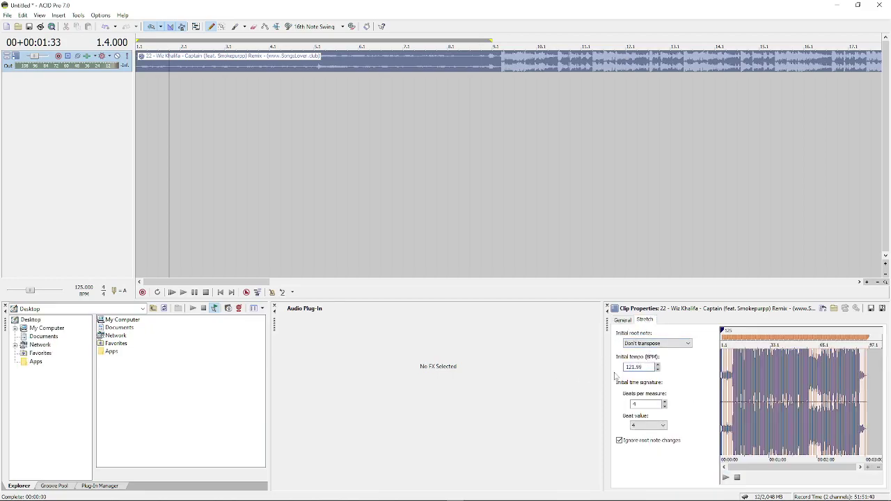
pyautogui.press('Tab')
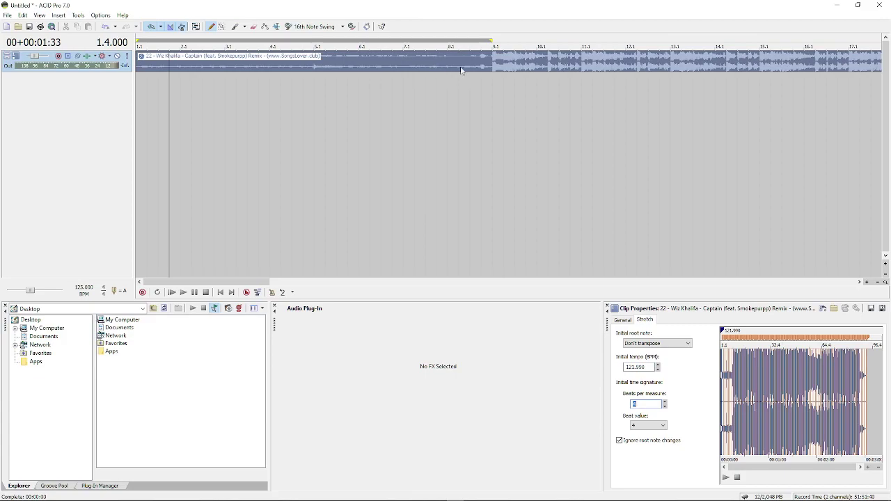
# - Locate the exact onset of the first heavy beat and split the clip there, at 9.1.037
pyautogui.click(487, 65)
pyautogui.scroll(5, 486, 66)
pyautogui.press('space')
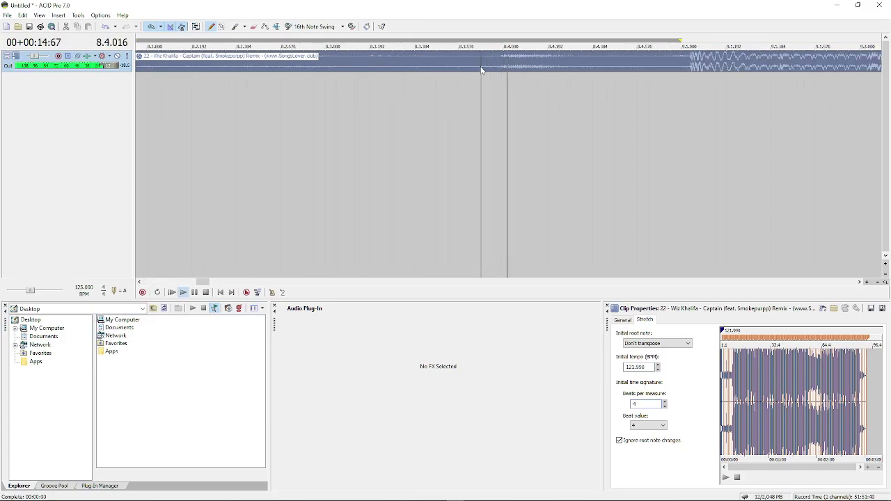
pyautogui.press('space')
pyautogui.click(679, 57)
pyautogui.scroll(4, 679, 57)
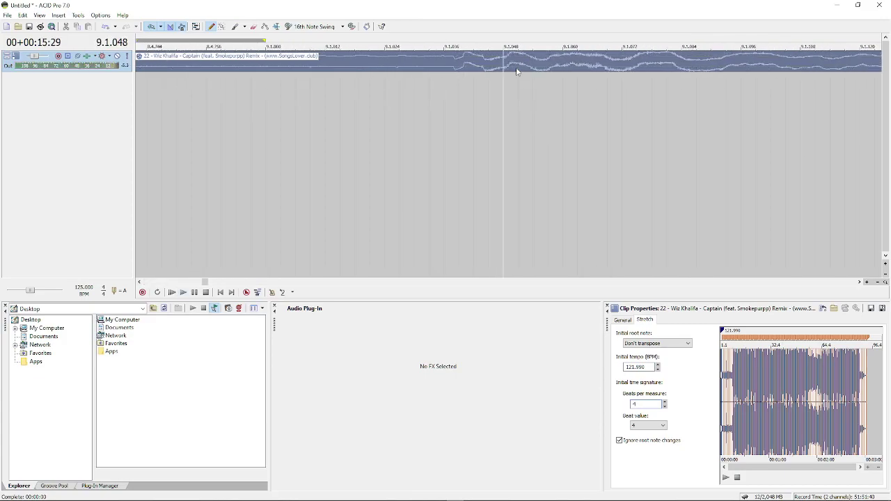
pyautogui.click(444, 64)
pyautogui.scroll(3, 444, 66)
pyautogui.press('space')
pyautogui.press('space')
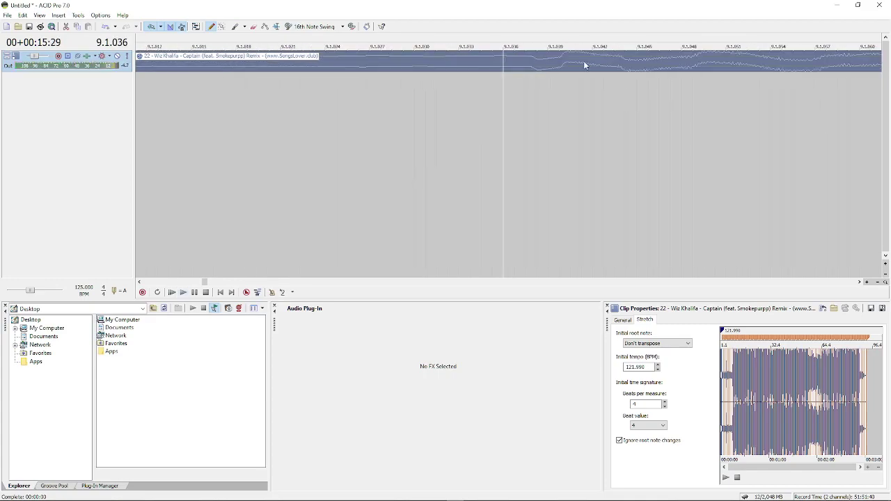
pyautogui.click(525, 70)
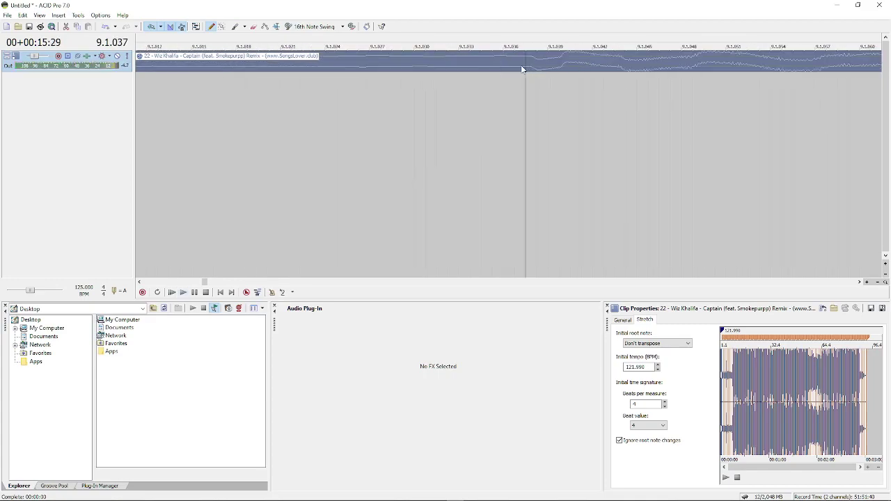
pyautogui.press('s')
# - Delete the intro section that precedes the split
pyautogui.scroll(-8, 524, 70)
pyautogui.click(408, 64)
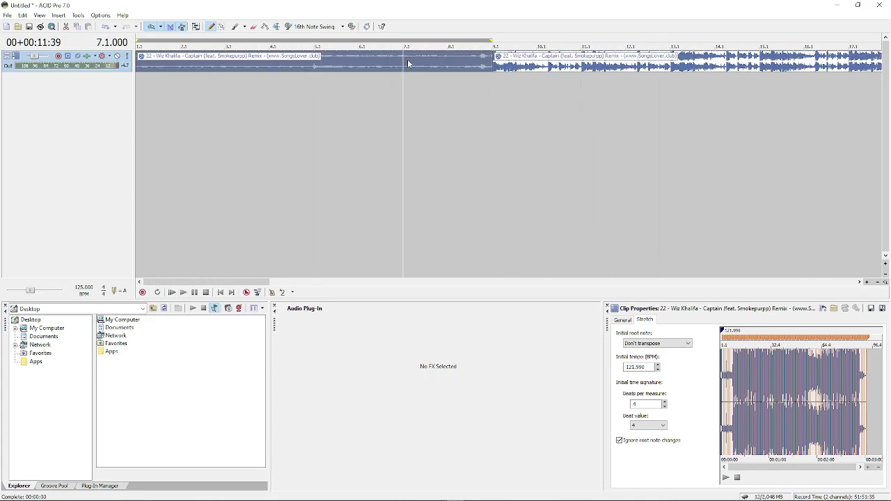
pyautogui.press('Delete')
# - Move the remaining clip to the very start of the timeline and play it
pyautogui.hotkey('ctrl', 'Home')
pyautogui.scroll(-3, 420, 60)
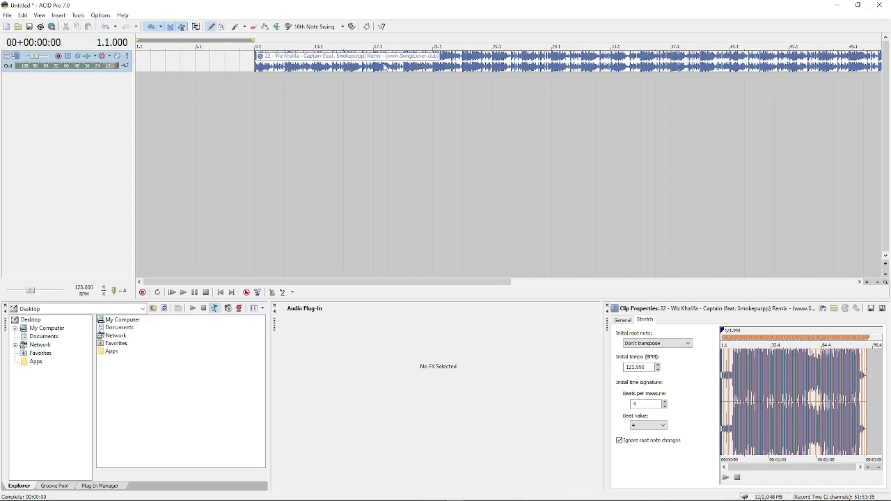
pyautogui.moveTo(386, 64); pyautogui.dragTo(232, 60)
pyautogui.press('space')
pyautogui.scroll(3, 232, 59)
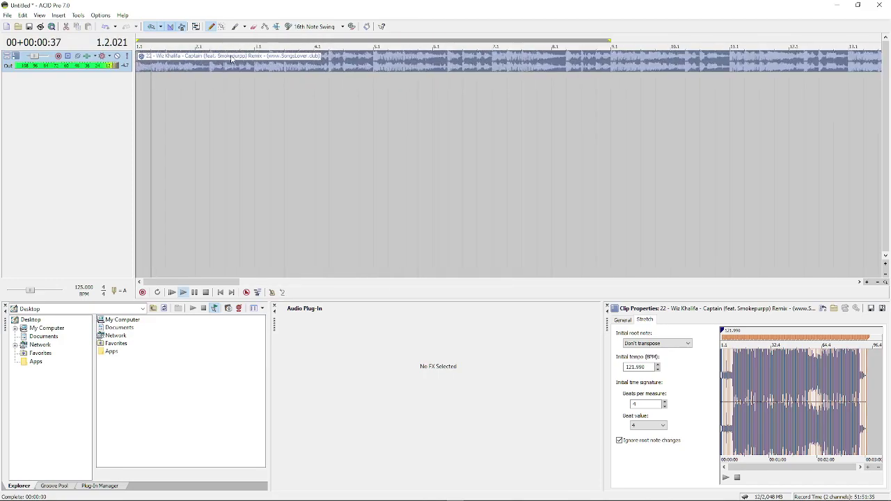
# - Add three empty audio tracks below the song and reset the volume faders of all four tracks
pyautogui.hotkey('ctrl', 'q')
pyautogui.hotkey('ctrl', 'q')
pyautogui.hotkey('ctrl', 'q')
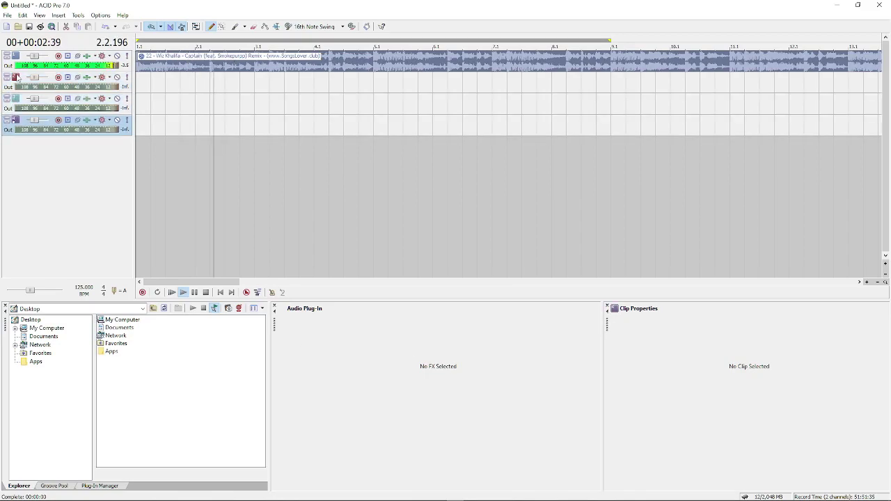
pyautogui.doubleClick(37, 56)
pyautogui.doubleClick(35, 77)
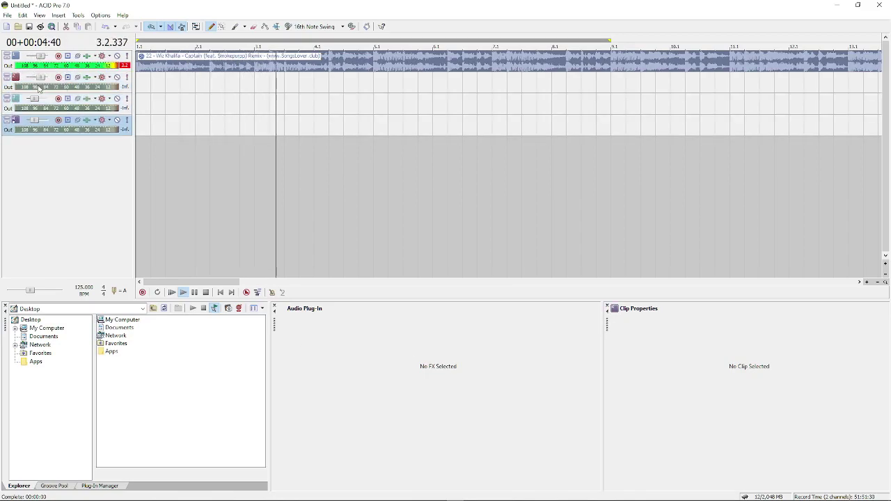
pyautogui.doubleClick(37, 99)
pyautogui.doubleClick(34, 119)
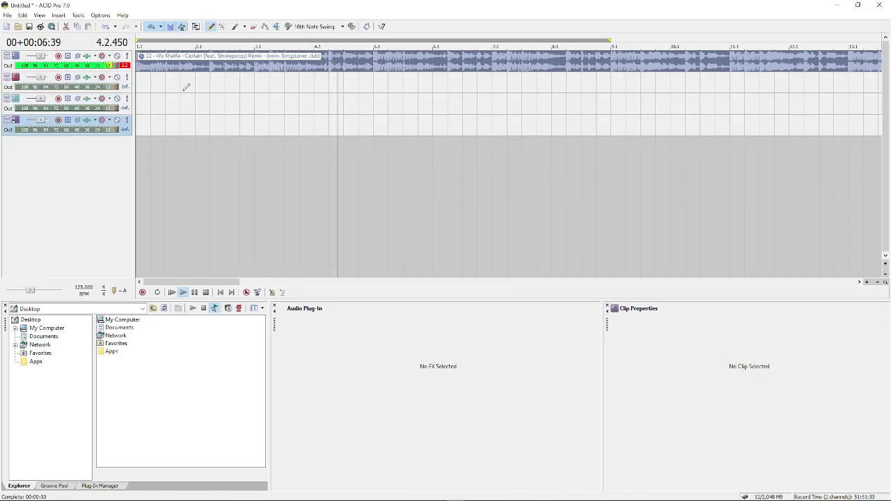
# - Play the song from the start and split the clip at 3.1.000
pyautogui.press('space')
pyautogui.press('space')
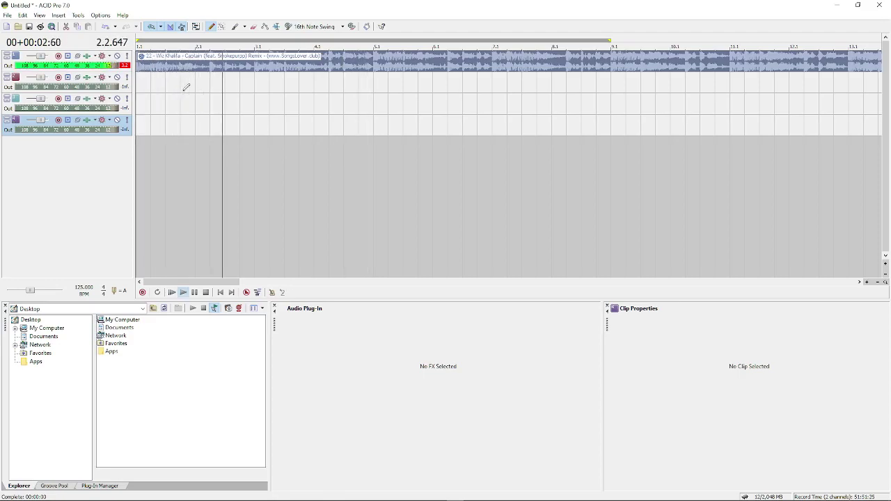
pyautogui.press('space')
pyautogui.click(252, 67)
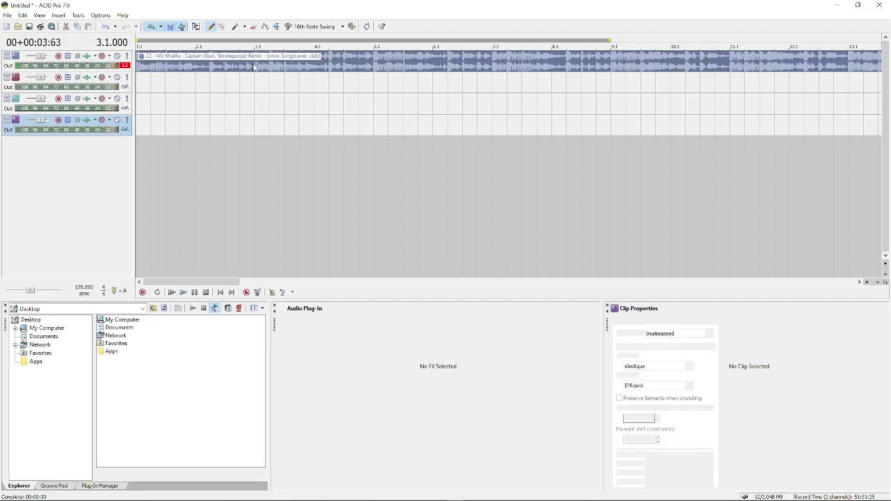
pyautogui.press('s')
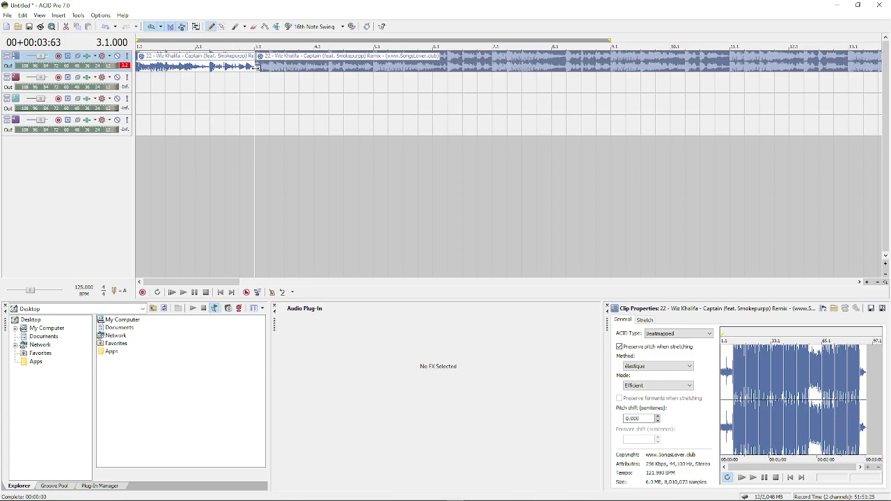
# - Play the second section and split the clip again at 5.1.000
pyautogui.press('space')
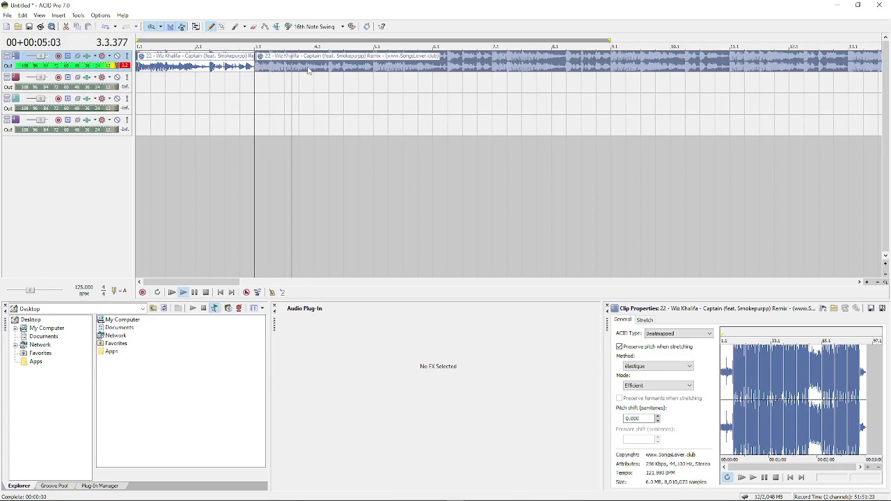
pyautogui.press('space')
pyautogui.click(374, 71)
pyautogui.press('s')
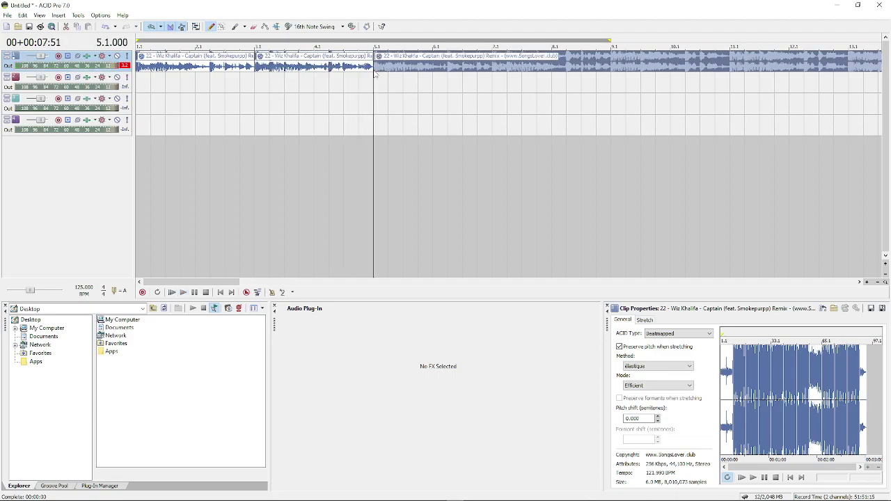
# - Delete everything after 5.1.000 and move the section starting at 3.1.000 down to the third track
pyautogui.press('Delete')
pyautogui.click(265, 75)
pyautogui.moveTo(259, 85); pyautogui.dragTo(261, 111)
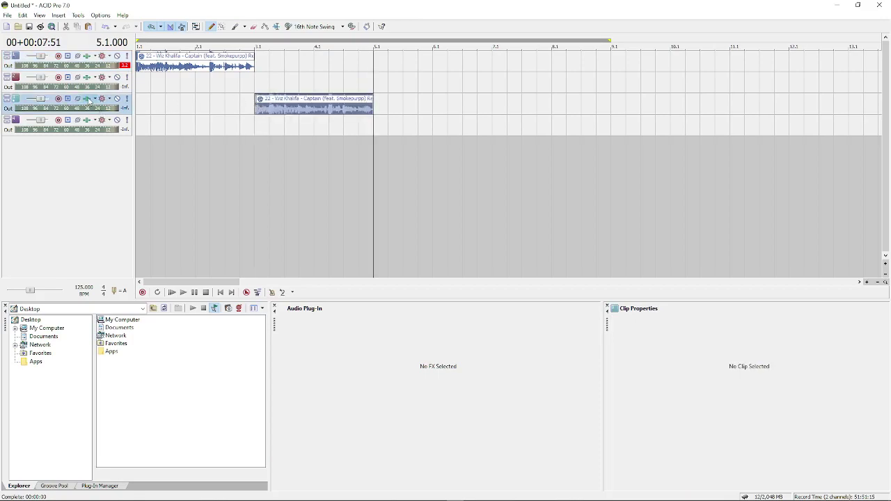
# - Add the Sony Flange/Wah-Wah effect to track 3 and apply the Smooth Wah Wah preset
pyautogui.rightClick(90, 91)
pyautogui.click(84, 101)
pyautogui.click(105, 134)
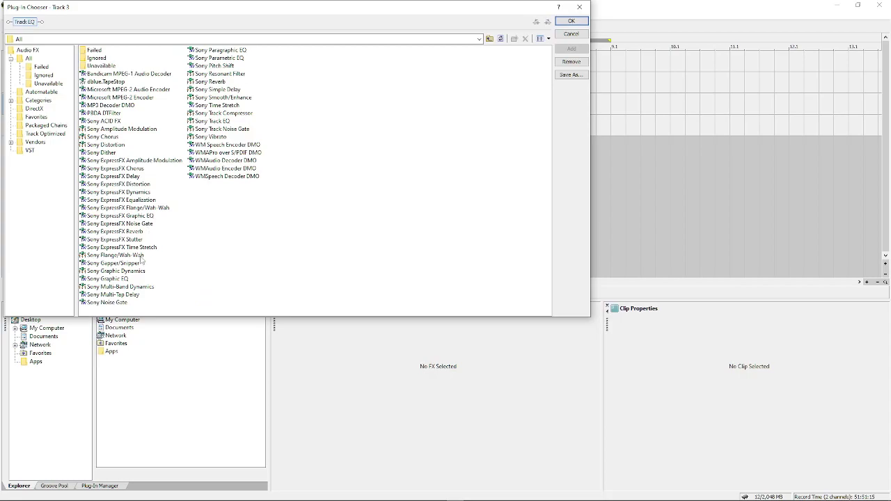
pyautogui.doubleClick(131, 255)
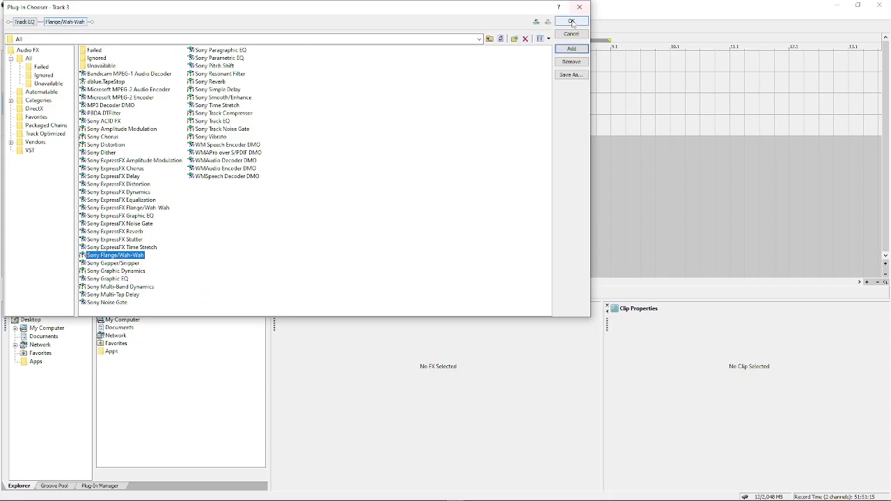
pyautogui.click(571, 21)
pyautogui.click(393, 352)
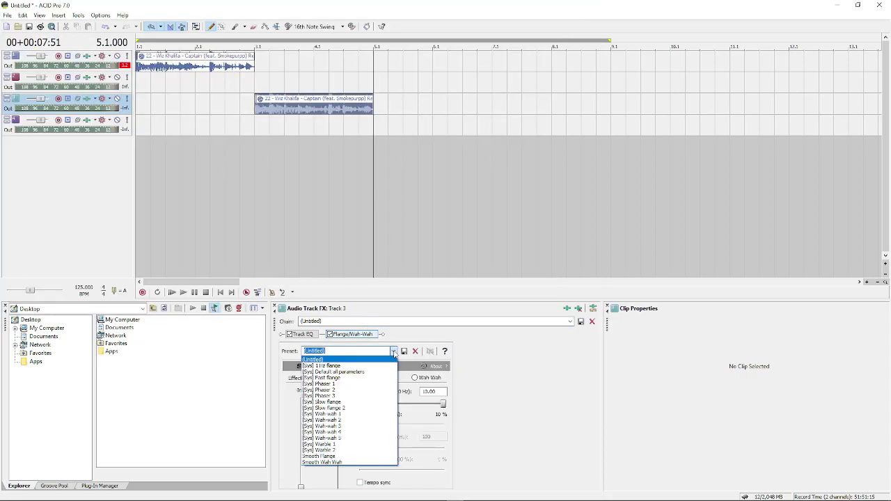
pyautogui.click(341, 462)
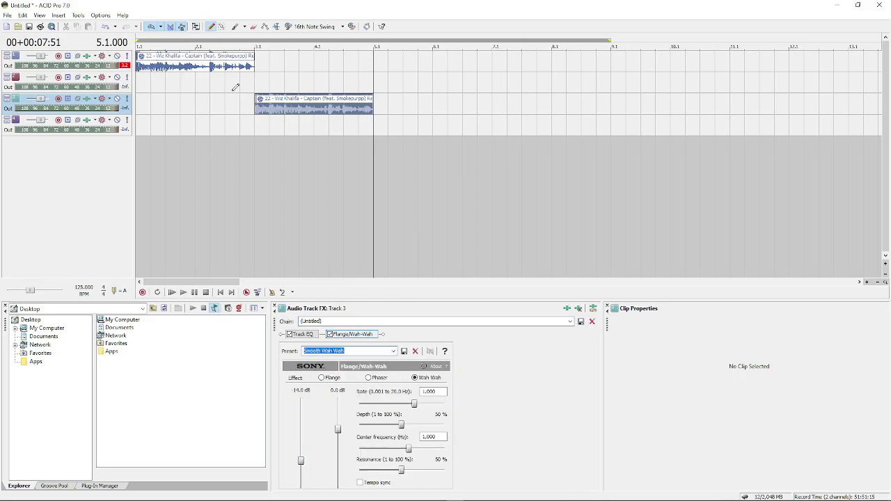
# - Copy the first section to 5.1.000 on the first track
pyautogui.click(149, 64)
pyautogui.moveTo(149, 64); pyautogui.dragTo(376, 58)
pyautogui.press('space')
pyautogui.press('space')
pyautogui.scroll(3, 376, 70)
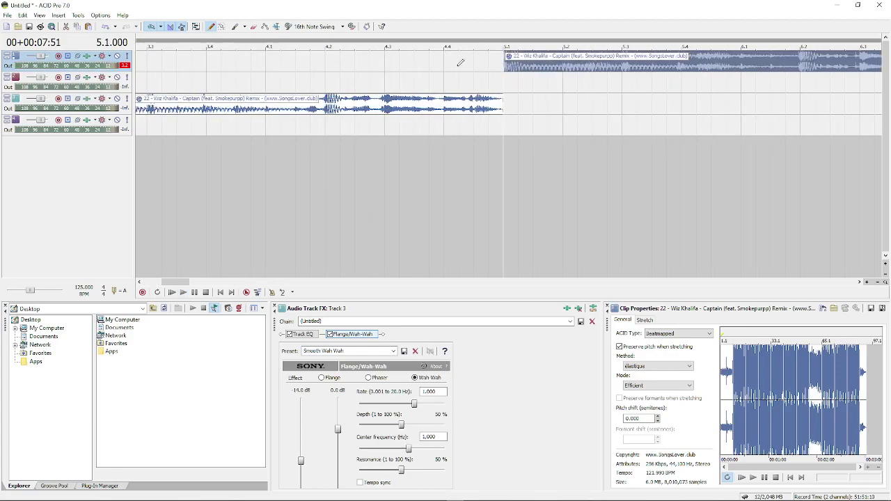
pyautogui.click(512, 68)
pyautogui.scroll(1, 511, 68)
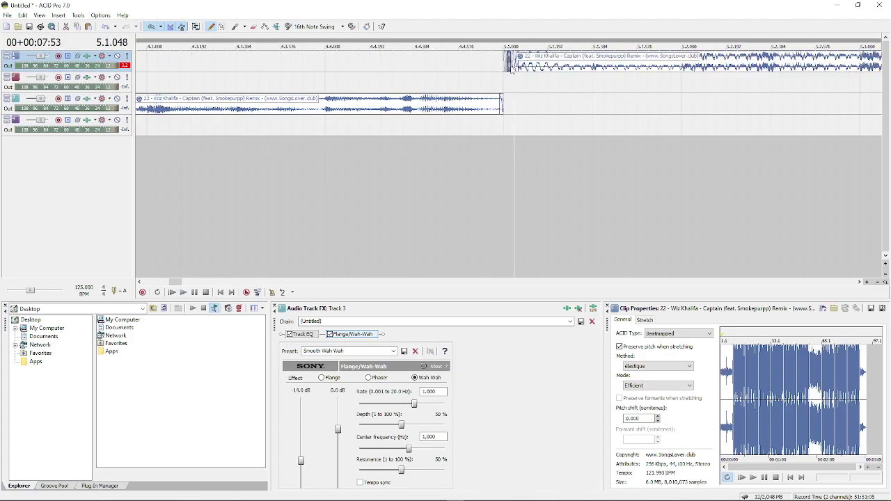
pyautogui.hotkey('ctrl', 'z')
# - Play the arrangement from the start and place the cursor at 3.1.000, the end of the first section
pyautogui.hotkey('ctrl', 'Home')
pyautogui.press('space')
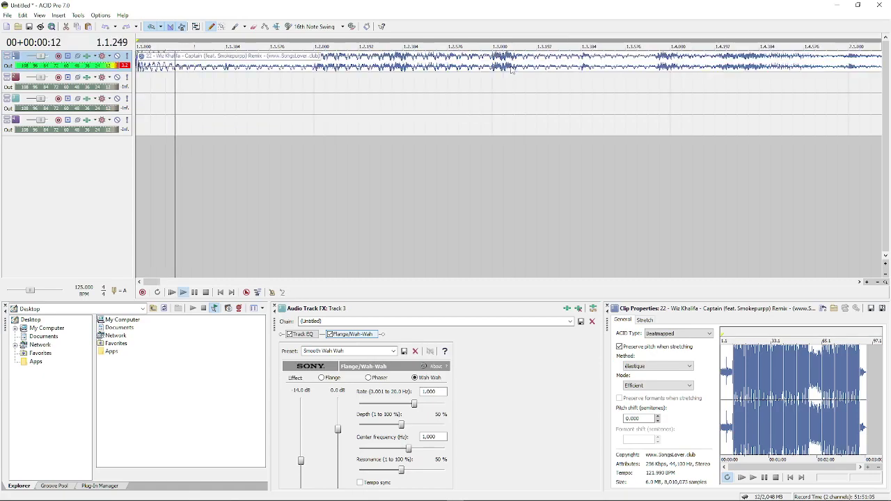
pyautogui.scroll(-4, 355, 75)
pyautogui.click(364, 67)
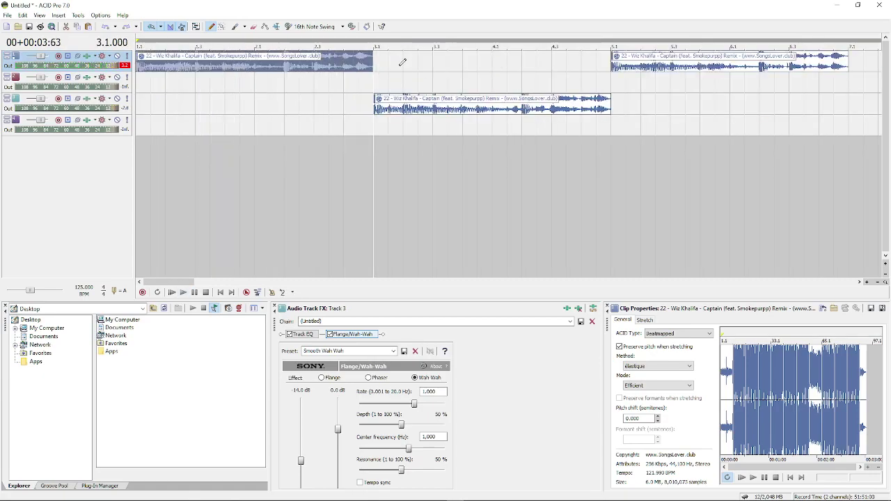
# - Place four short clip slices on the first track at 3.1.000, 3.1.192, 3.1.384 and 3.1.576, and play from the first one
pyautogui.click(379, 61)
pyautogui.scroll(2, 379, 54)
pyautogui.scroll(3, 518, 60)
pyautogui.hscroll(3, 517, 66)
pyautogui.moveTo(252, 62); pyautogui.dragTo(253, 66)
pyautogui.click(251, 64)
pyautogui.click(293, 68)
pyautogui.click(336, 67)
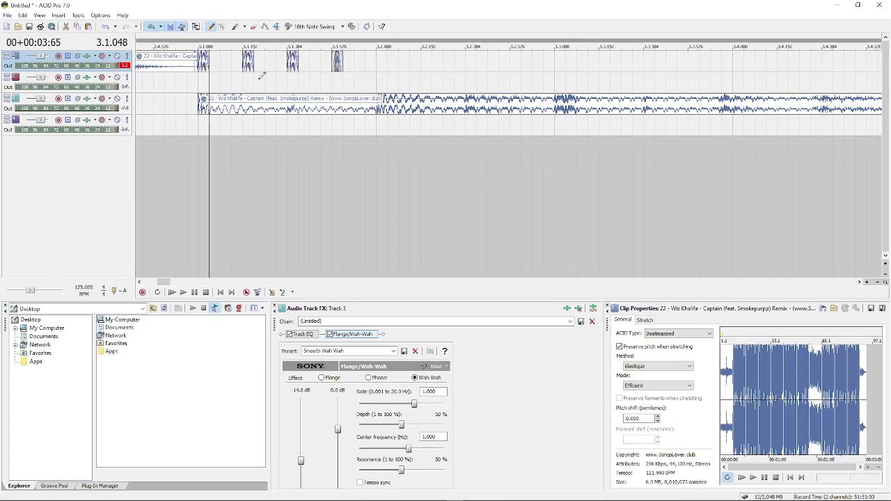
pyautogui.click(203, 69)
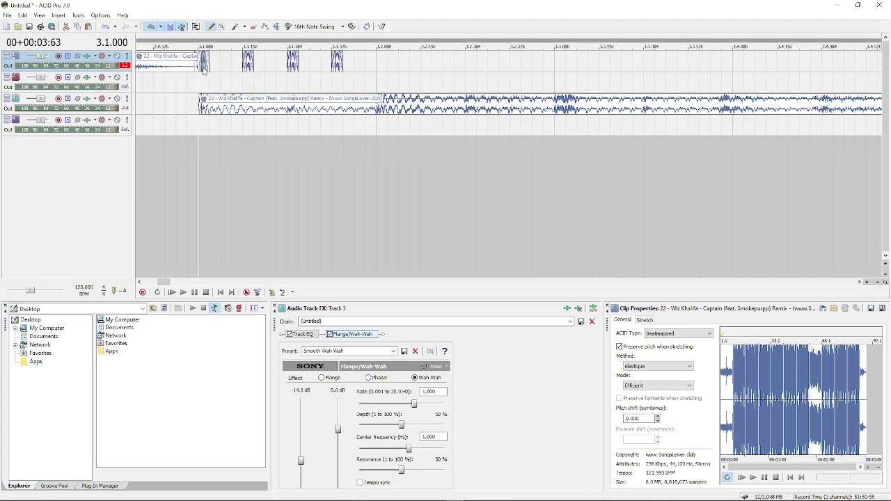
pyautogui.press('space')
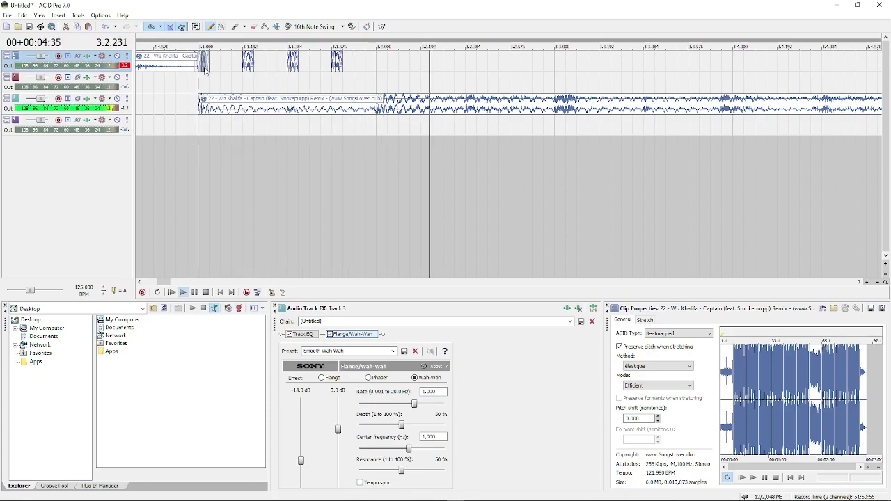
# - Duplicate the four slices at 3.2.000 on the first track, and copy all eight slices to 3.3.000
pyautogui.press('space')
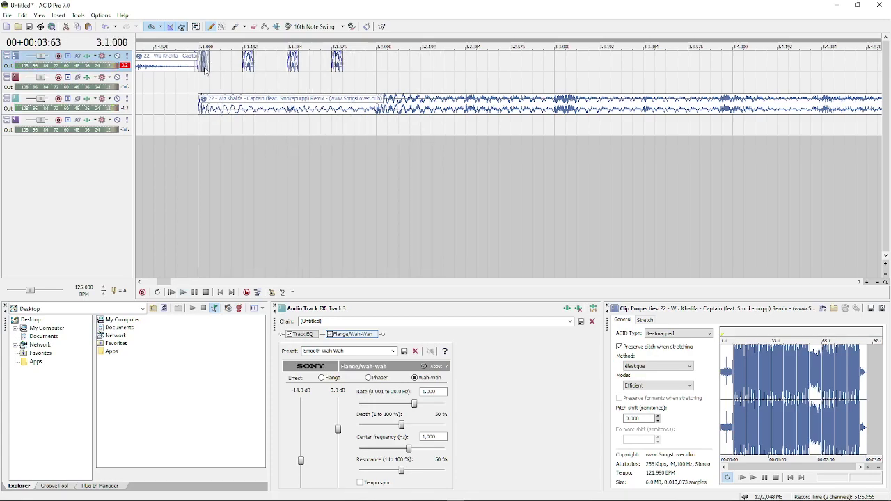
pyautogui.press('space')
pyautogui.press('space')
pyautogui.moveTo(204, 68); pyautogui.dragTo(382, 60)
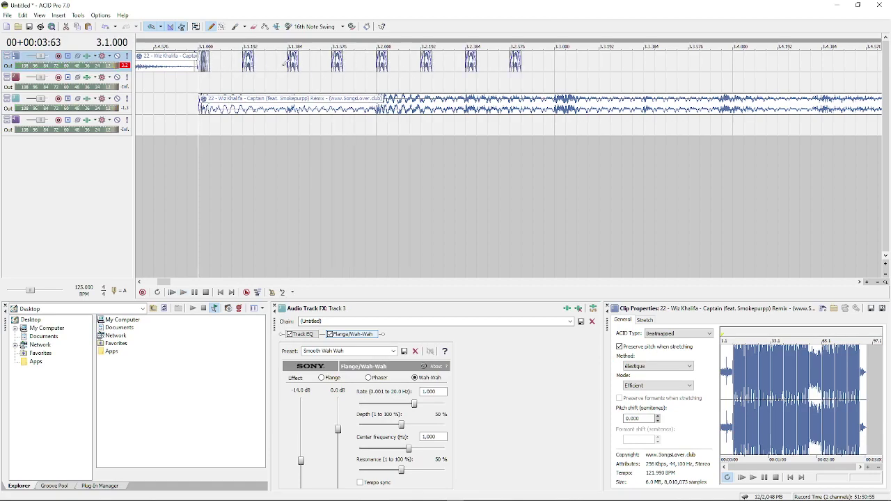
pyautogui.keyDown('shift'); pyautogui.click(519, 64); pyautogui.keyUp('shift')
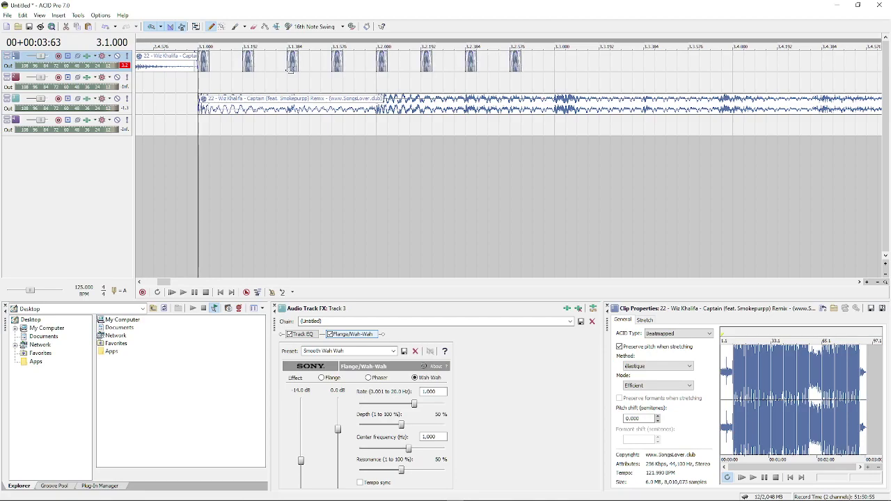
pyautogui.moveTo(205, 68); pyautogui.dragTo(558, 61)
# - Copy the eight-slice pattern to 4.1.000 and paste more slices to fill the first track up to 5.1.000
pyautogui.hscroll(3, 478, 103)
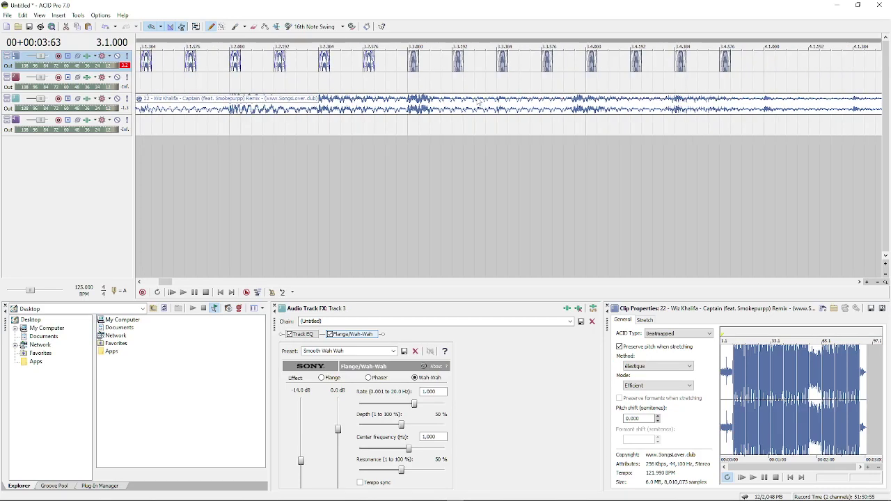
pyautogui.moveTo(411, 69); pyautogui.dragTo(770, 64)
pyautogui.scroll(-1, 769, 63)
pyautogui.scroll(-2, 770, 62)
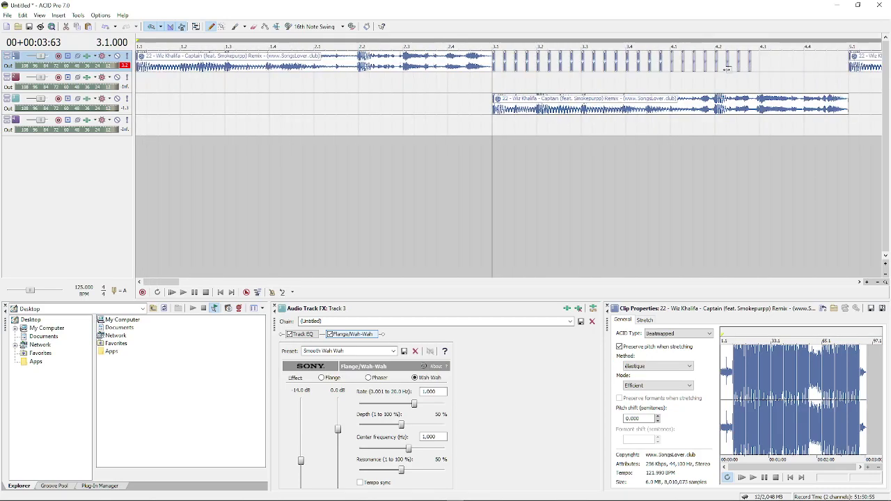
pyautogui.click(673, 66)
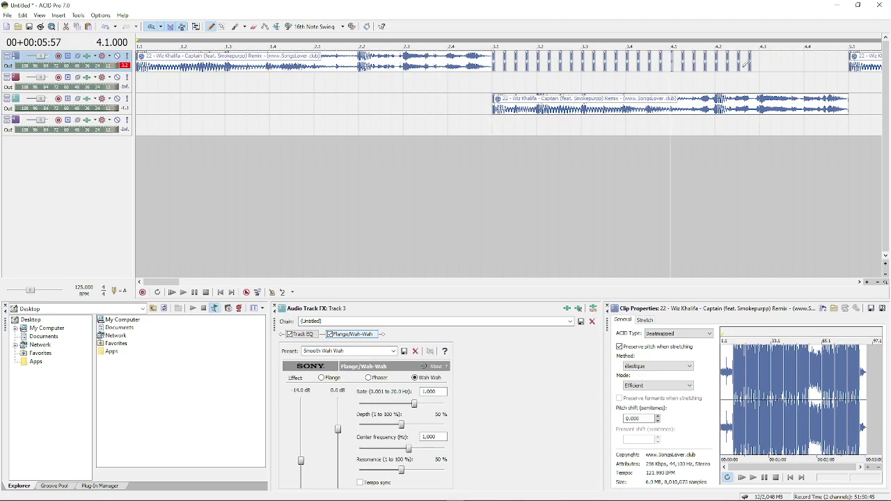
pyautogui.hotkey('ctrl', 'v')
pyautogui.hotkey('ctrl', 'v')
# - Try an extra slice between those at 3.1.000 and 3.1.192, play it, and delete the added slice
pyautogui.click(486, 89)
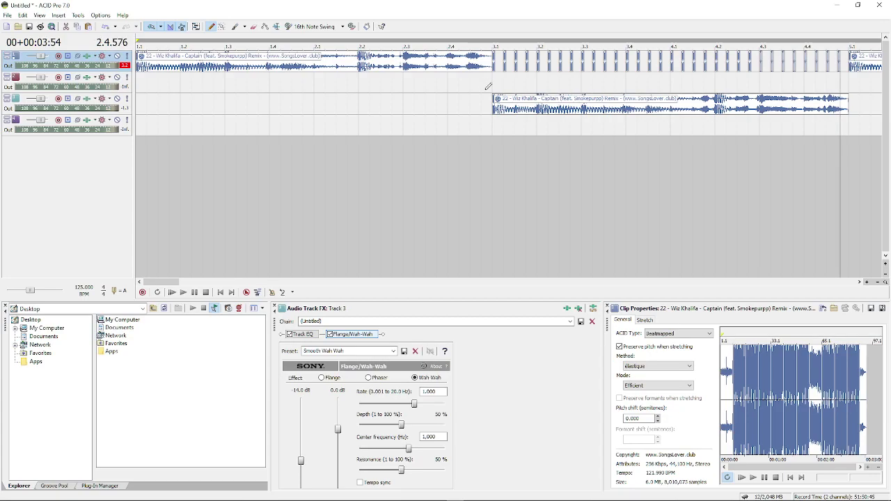
pyautogui.scroll(3, 486, 92)
pyautogui.scroll(1, 547, 83)
pyautogui.click(549, 82)
pyautogui.hscroll(3, 501, 83)
pyautogui.hscroll(-3, 355, 98)
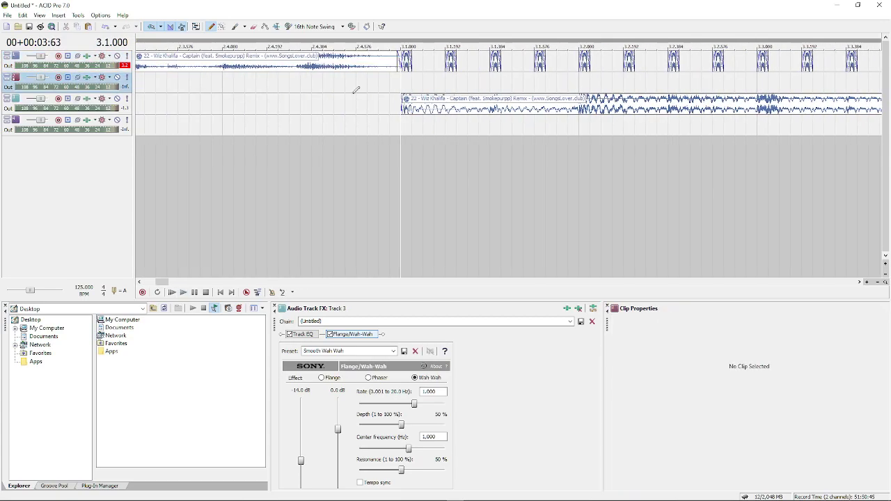
pyautogui.click(406, 67)
pyautogui.moveTo(426, 72); pyautogui.dragTo(427, 70)
pyautogui.press('space')
pyautogui.press('space')
pyautogui.click(435, 64)
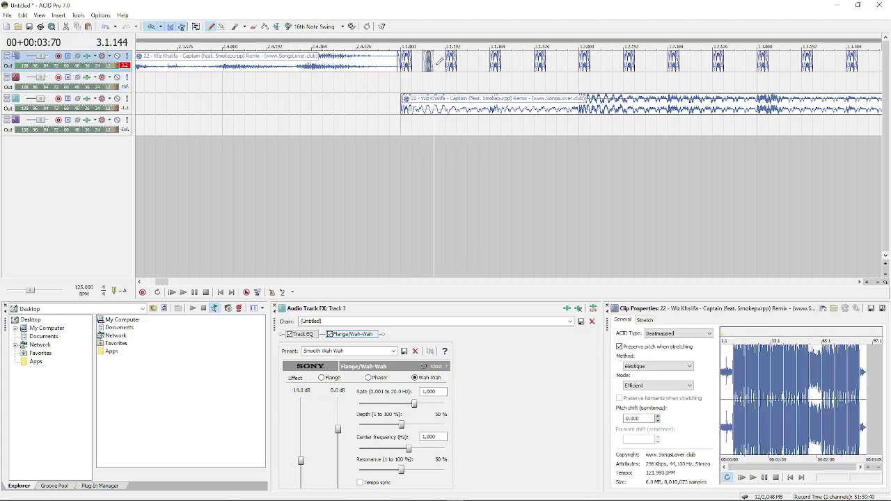
pyautogui.press('Delete')
# - Raise the pitch of the slices at 3.1.192 and 3.1.576 by 4 semitones, playing the pattern from 3.1.000 to check it
pyautogui.click(448, 68)
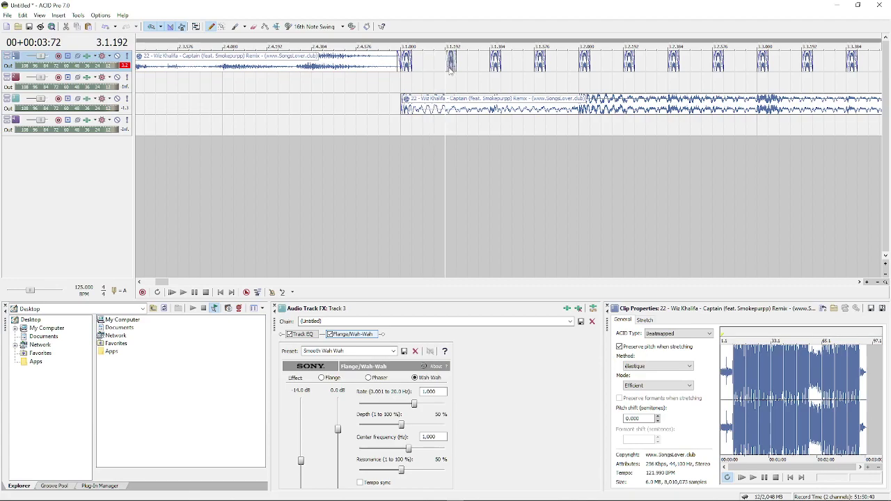
pyautogui.click(405, 83)
pyautogui.press('space')
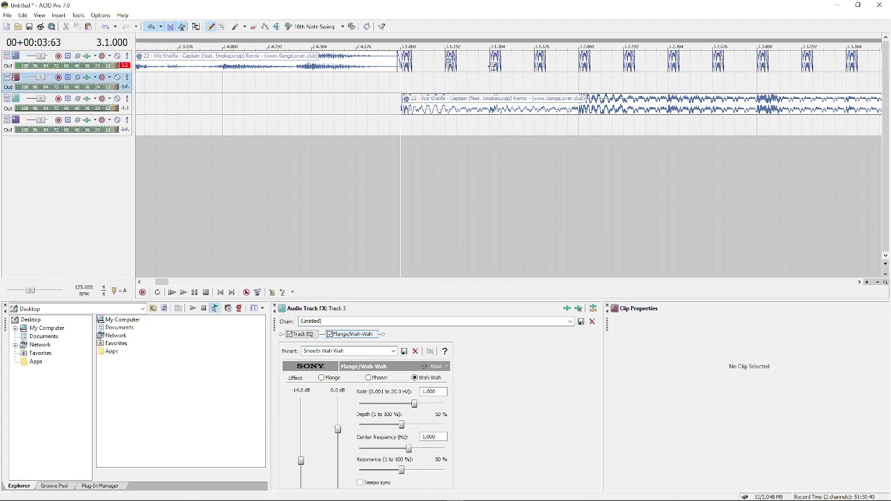
pyautogui.click(493, 66)
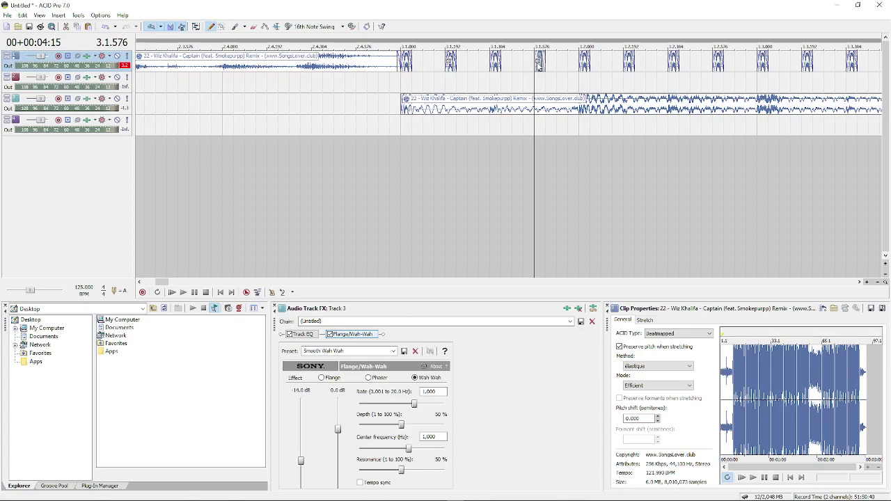
pyautogui.click(400, 124)
pyautogui.press('space')
pyautogui.press('space')
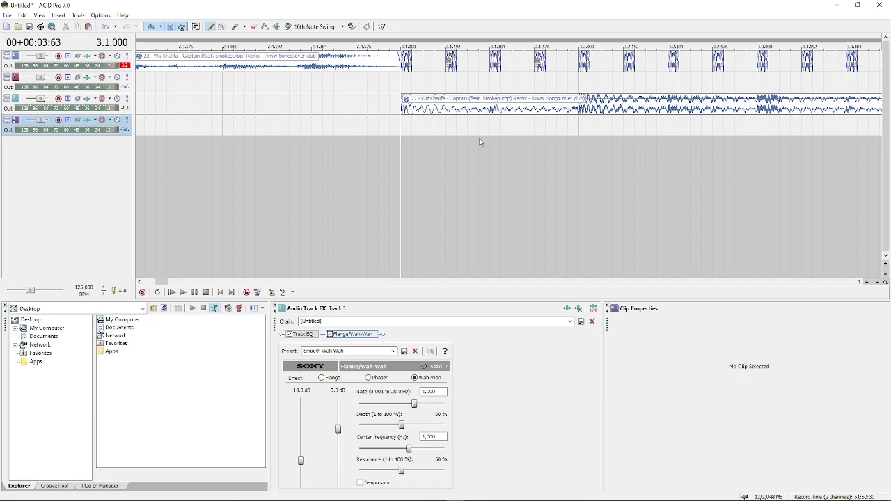
# - Delete the slices at 3.2.000 and 3.2.192 on the first track and play from 3.1.000
pyautogui.hscroll(3, 481, 141)
pyautogui.click(436, 68)
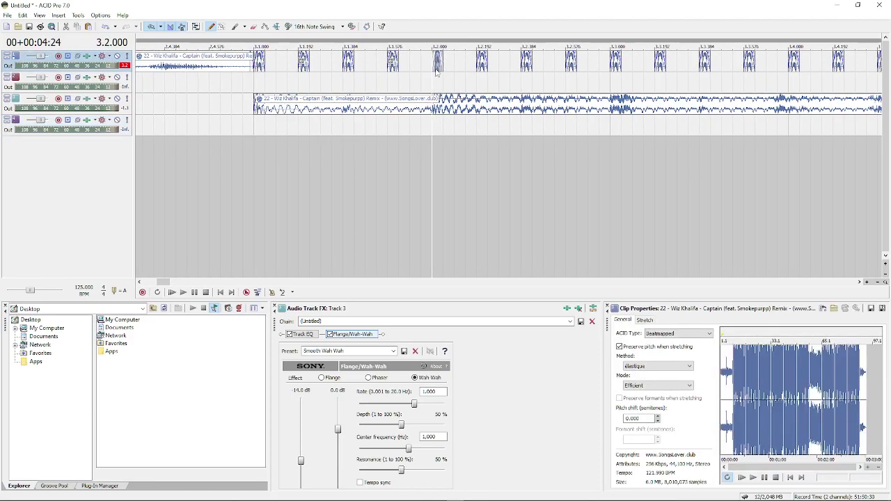
pyautogui.keyDown('ctrl'); pyautogui.click(480, 68); pyautogui.keyUp('ctrl')
pyautogui.press('Delete')
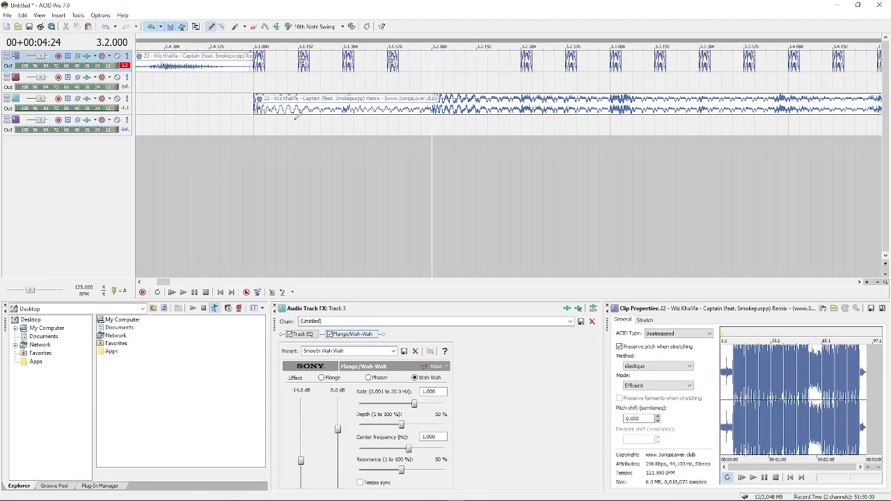
pyautogui.click(255, 131)
pyautogui.press('space')
pyautogui.press('space')
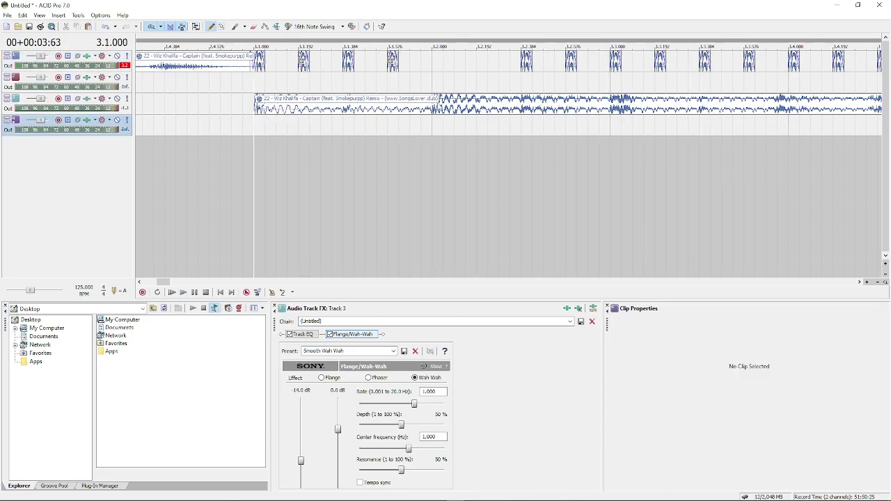
# - Delete the slices at 3.2.384 and 3.2.576 on the first track and play from 3.1.000
pyautogui.click(532, 55)
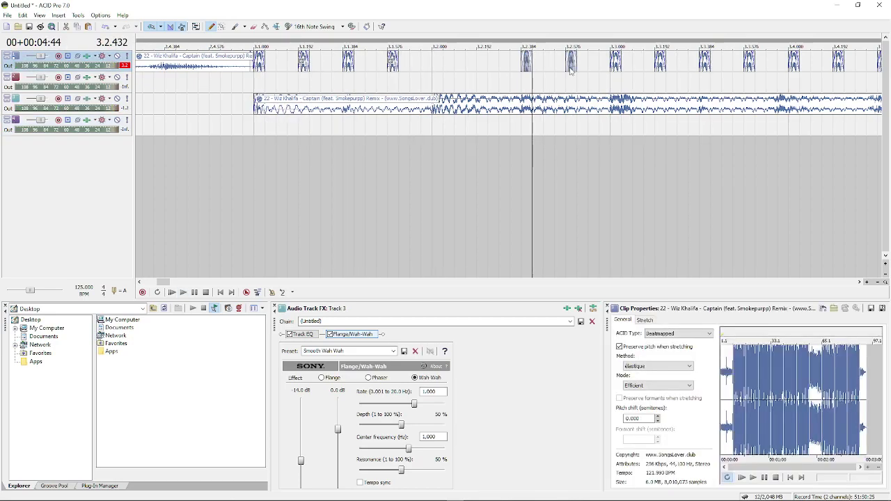
pyautogui.press('Delete')
pyautogui.click(258, 126)
pyautogui.press('space')
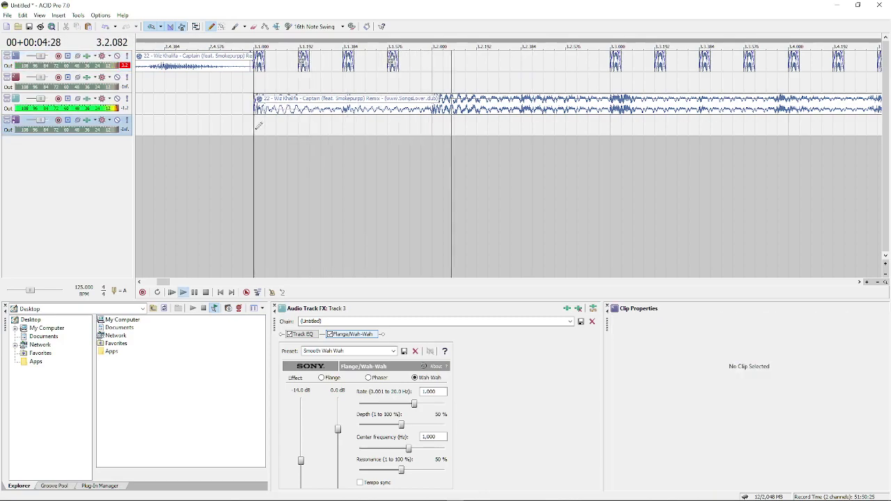
pyautogui.press('space')
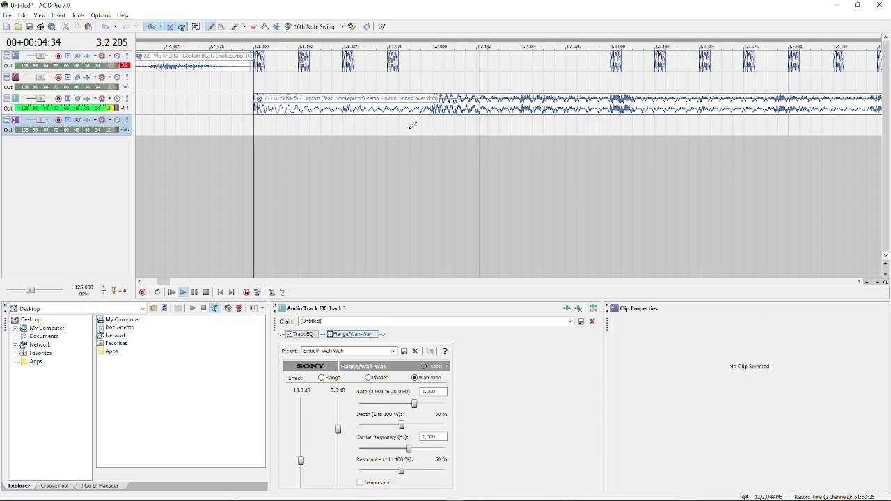
# - Copy the slice at 3.1.384 to 3.2.384 and play the pattern repeatedly from 3.1.000
pyautogui.click(348, 67)
pyautogui.click(526, 64)
pyautogui.click(254, 128)
pyautogui.press('space')
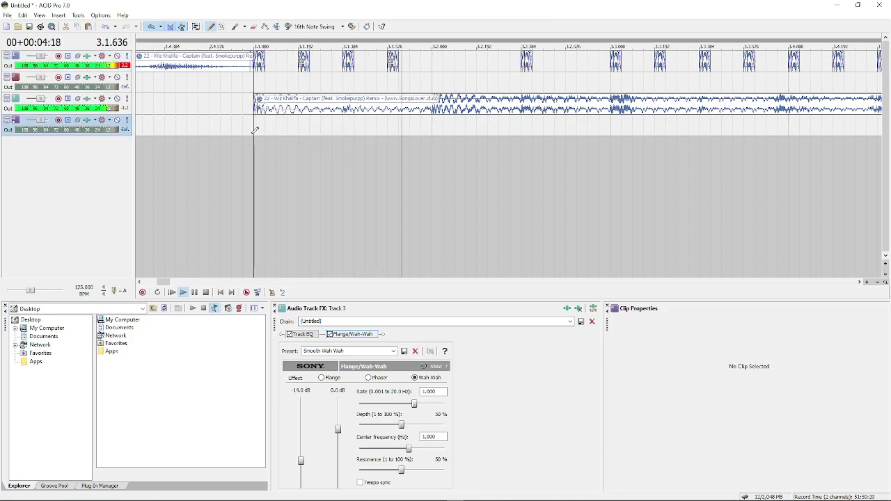
pyautogui.press('space')
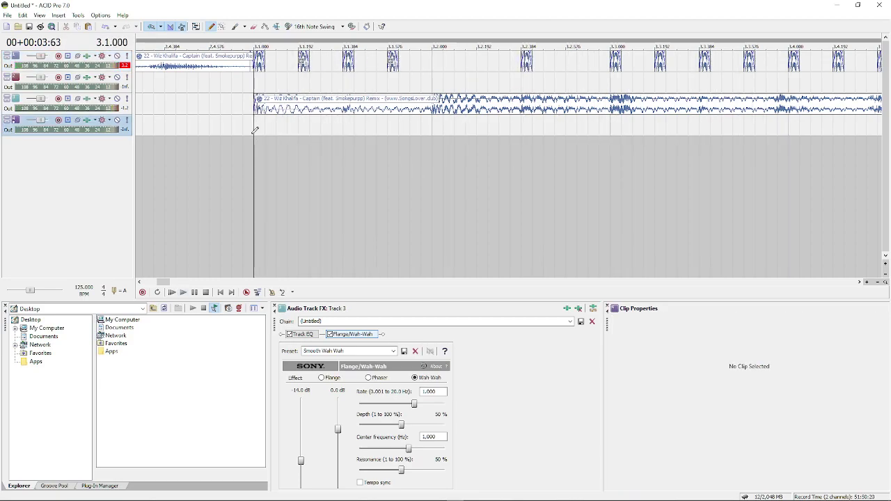
pyautogui.press('space')
pyautogui.press('space')
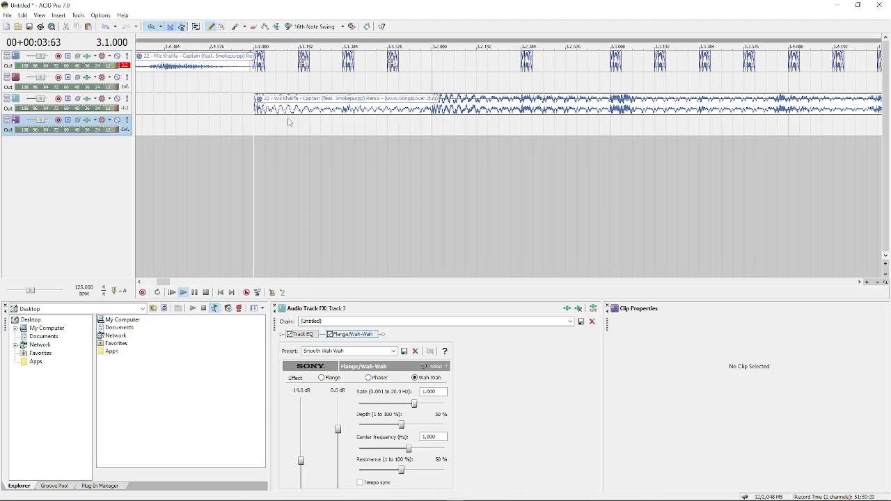
pyautogui.press('space')
# - Raise the pitch of the slices at 3.3.192 and 3.3.576, and play the arrangement from 2.3.384
pyautogui.click(659, 71)
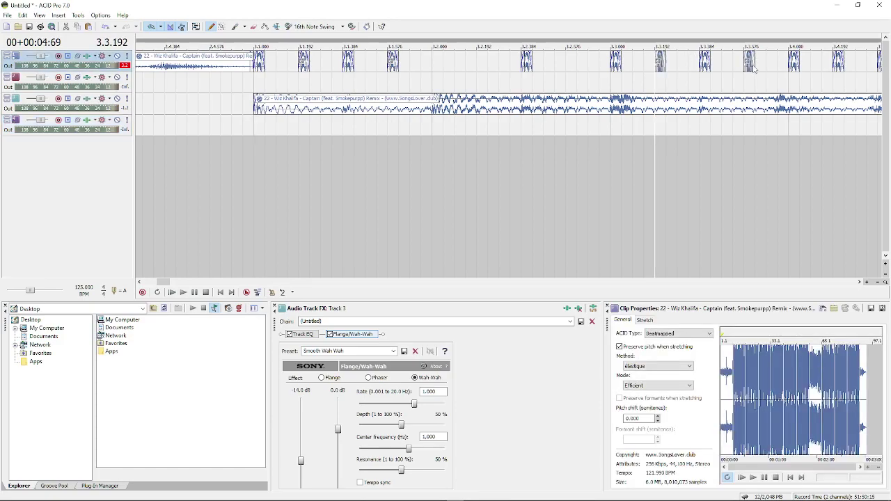
pyautogui.scroll(-2, 705, 104)
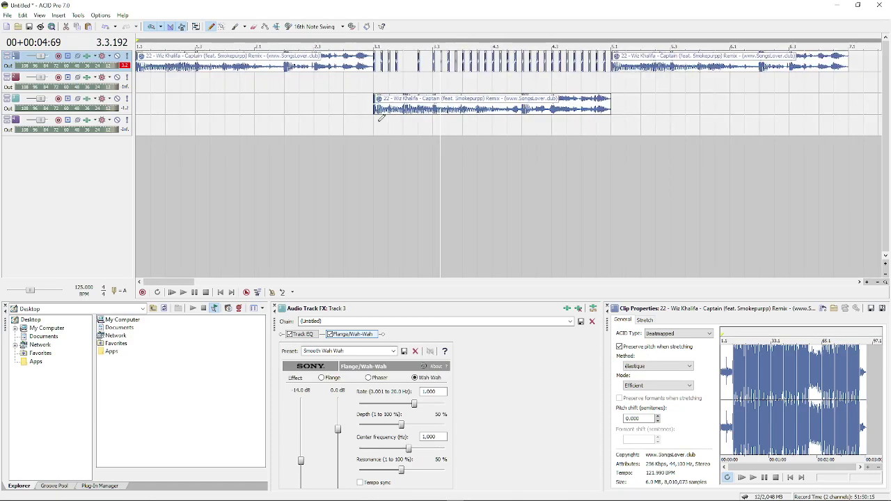
pyautogui.click(326, 109)
pyautogui.press('space')
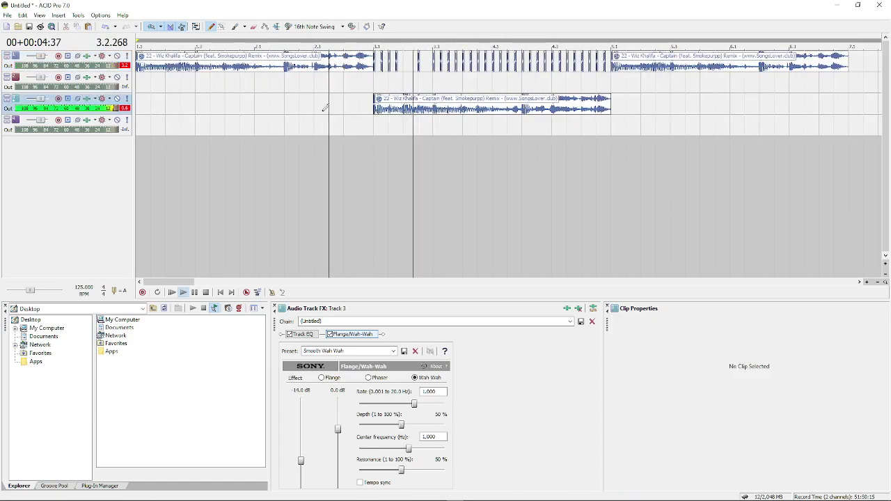
pyautogui.press('space')
pyautogui.press('space')
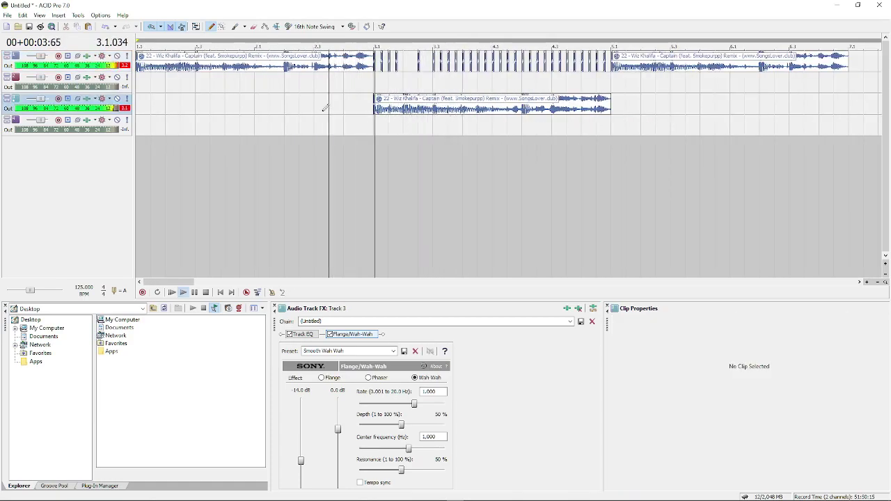
pyautogui.press('space')
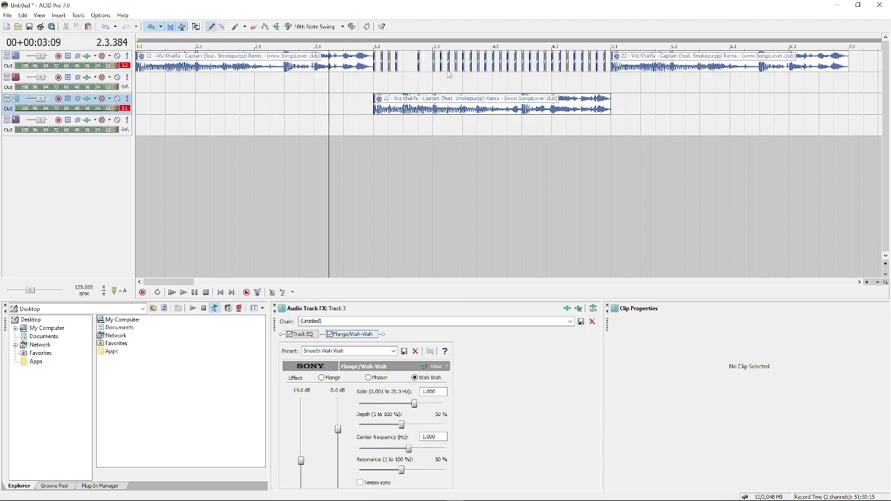
# - Delete the slice at 3.3.576 on the first track and play the surrounding slices
pyautogui.click(449, 66)
pyautogui.click(457, 72)
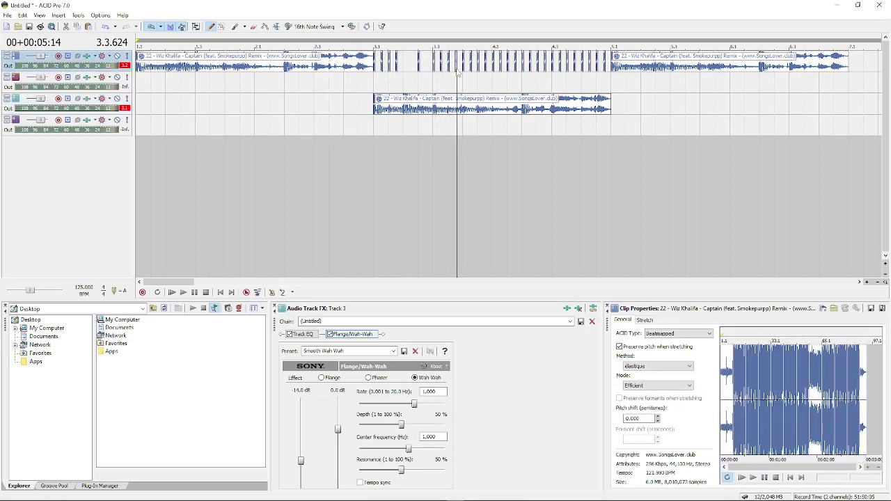
pyautogui.click(439, 68)
pyautogui.click(433, 73)
pyautogui.press('space')
pyautogui.press('space')
# - Delete the slice at 3.4.576 and raise the pitch of the slice at 3.4.192
pyautogui.click(484, 70)
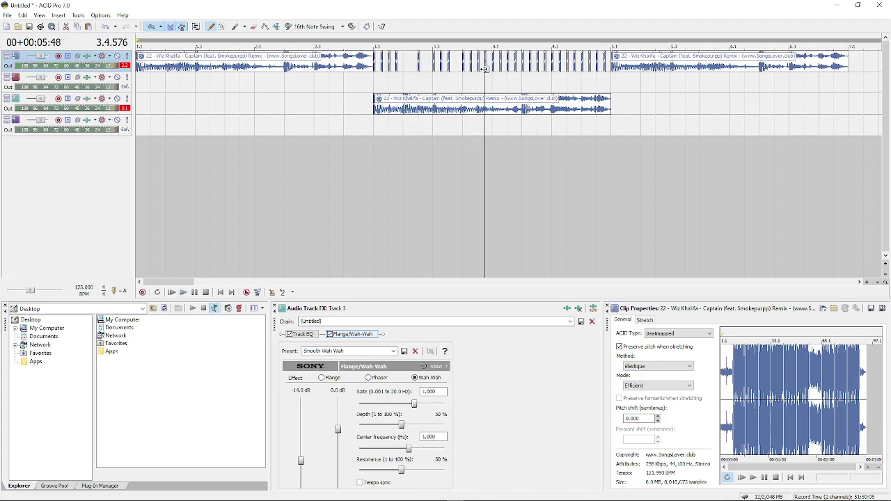
pyautogui.click(463, 73)
pyautogui.click(475, 72)
pyautogui.scroll(4, 468, 71)
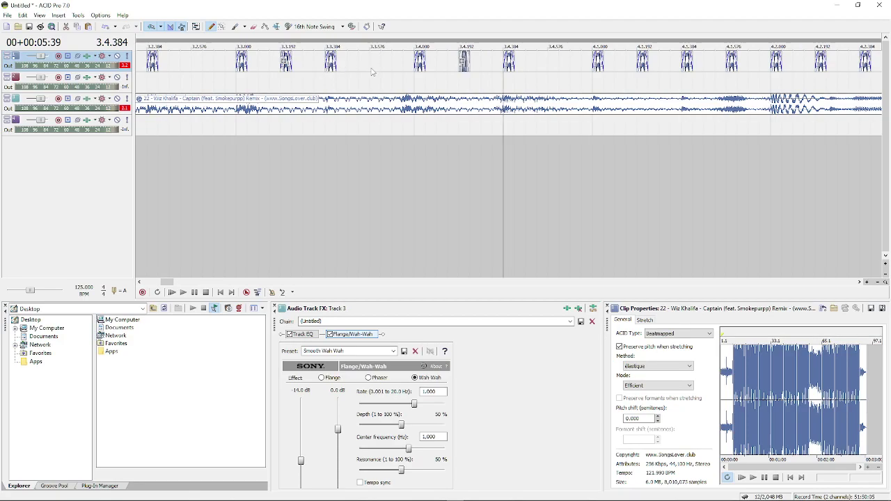
# - Lower the pitch of all the unshifted slices from 3.1.000 to 3.4.384 on the first track by 1 semitone
pyautogui.click(289, 68)
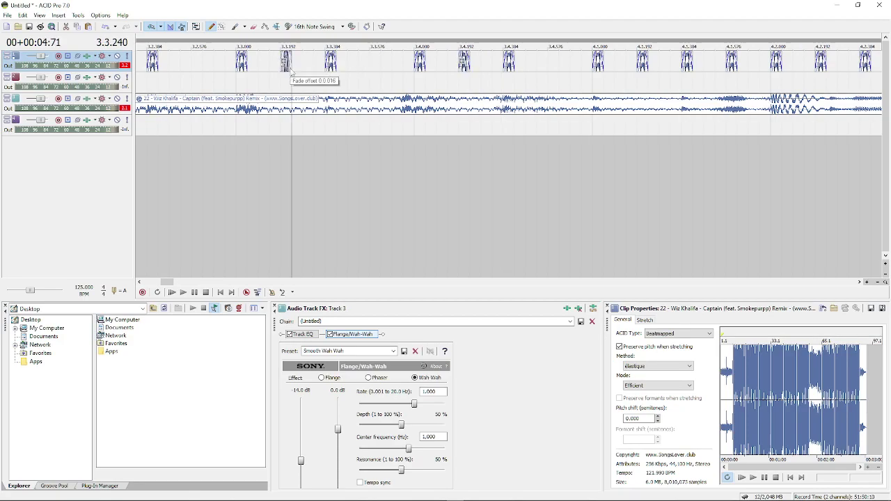
pyautogui.scroll(-1, 298, 81)
pyautogui.click(230, 70)
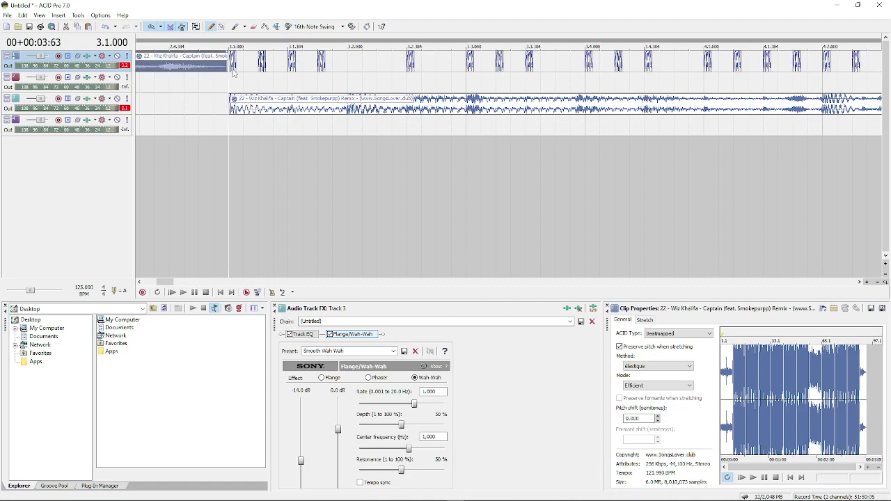
pyautogui.click(237, 70)
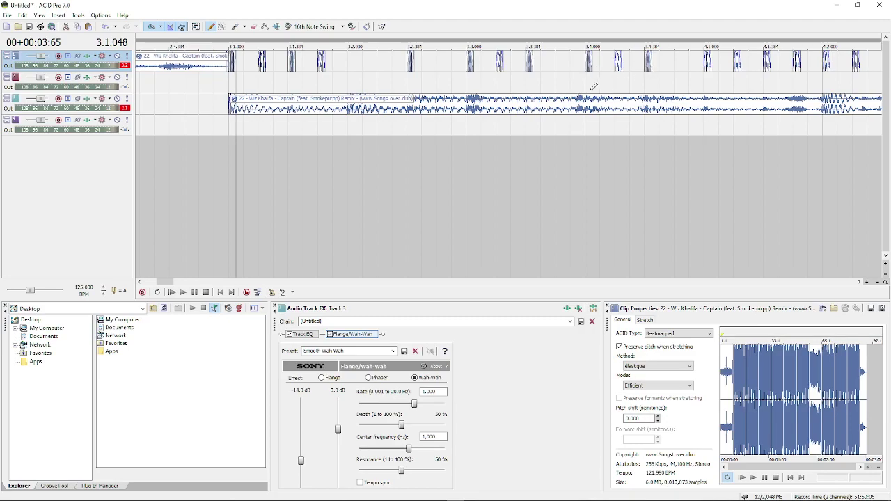
pyautogui.scroll(3, 630, 67)
pyautogui.scroll(-4, 490, 64)
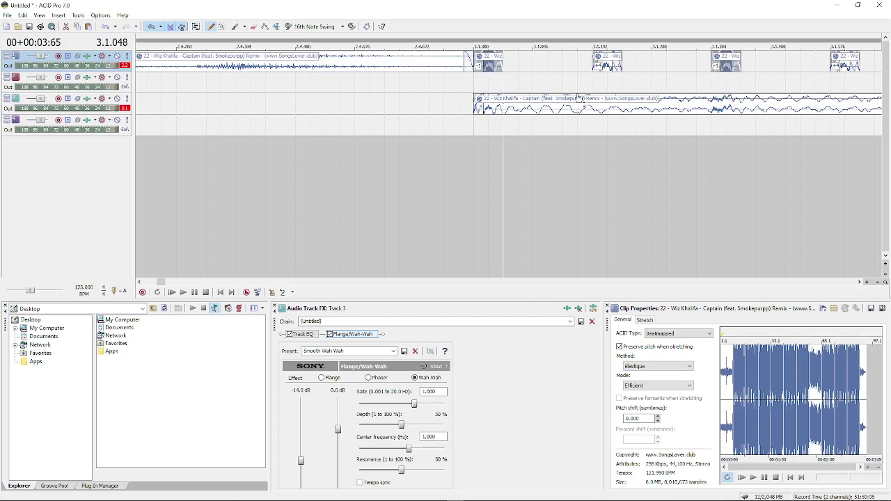
pyautogui.click(698, 67)
pyautogui.scroll(-4, 699, 64)
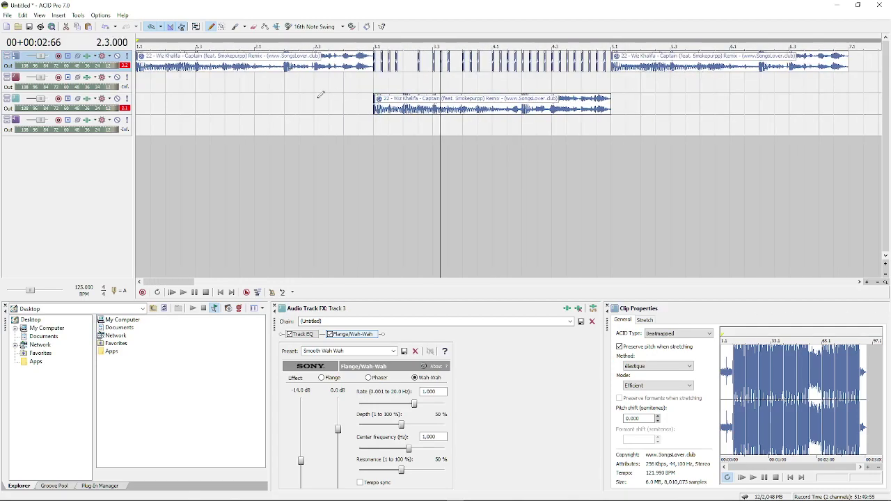
# - Play the arrangement from 2.3.000 and extend the first track's slice at 4.1.384 to 4.1.624
pyautogui.click(319, 97)
pyautogui.press('space')
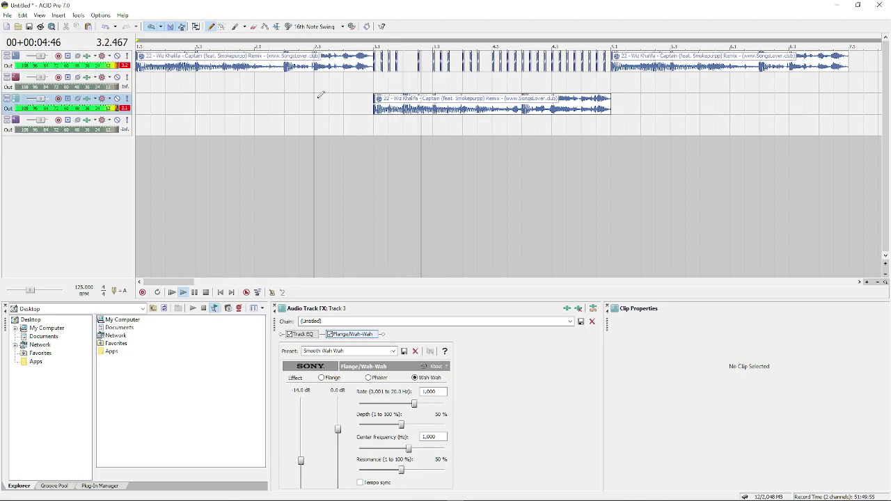
pyautogui.press('space')
pyautogui.press('space')
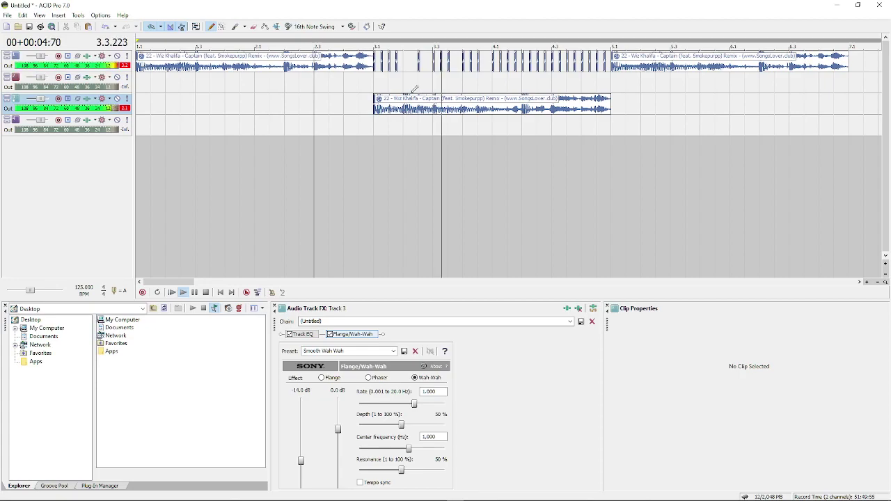
pyautogui.press('space')
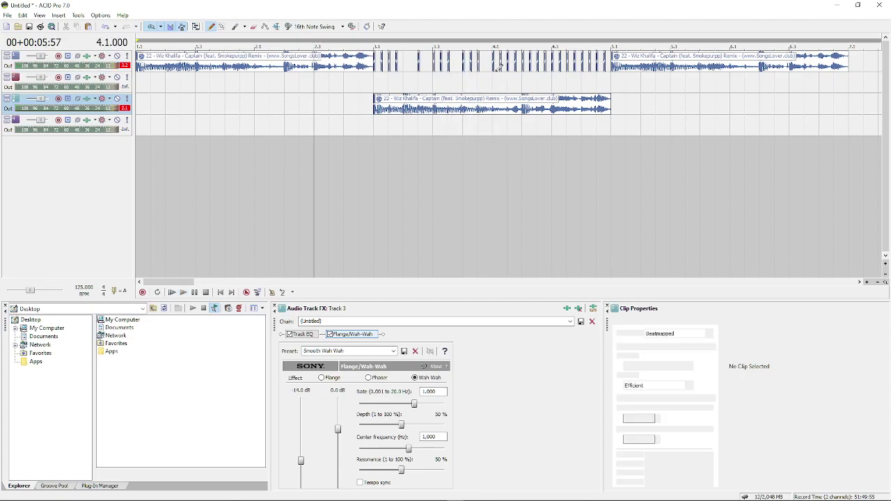
pyautogui.click(500, 66)
pyautogui.scroll(5, 502, 64)
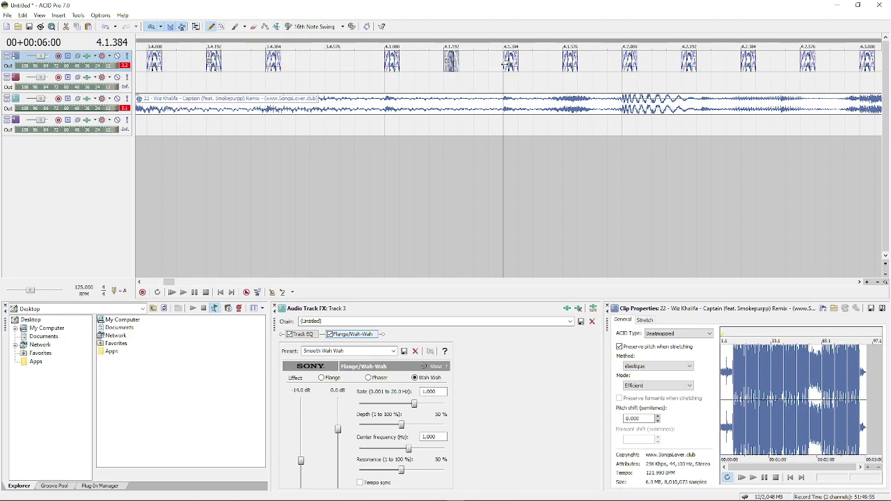
pyautogui.moveTo(518, 65); pyautogui.dragTo(570, 70)
pyautogui.scroll(-5, 544, 88)
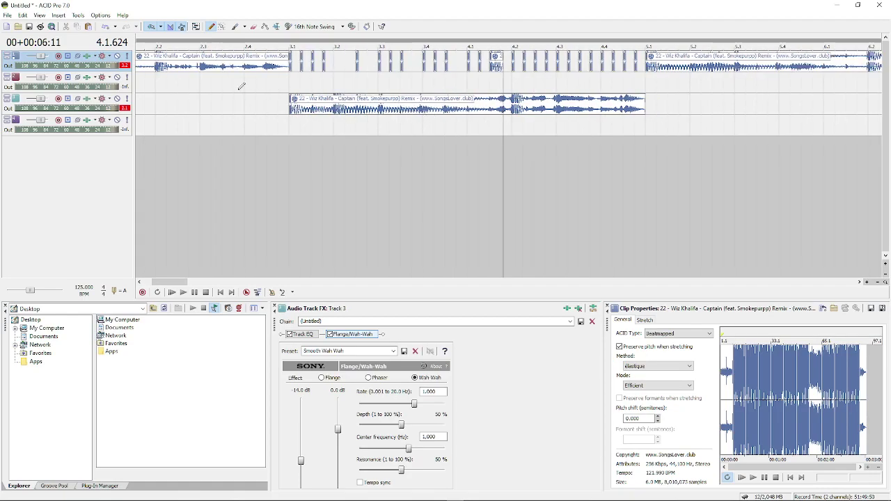
# - Delete the slice at 4.2.000 on the first track and play the arrangement from 3.1.000
pyautogui.click(243, 87)
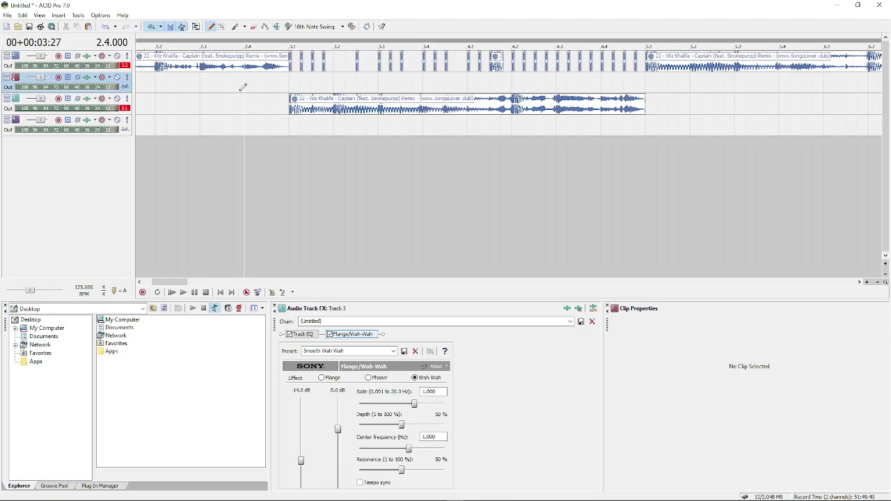
pyautogui.press('space')
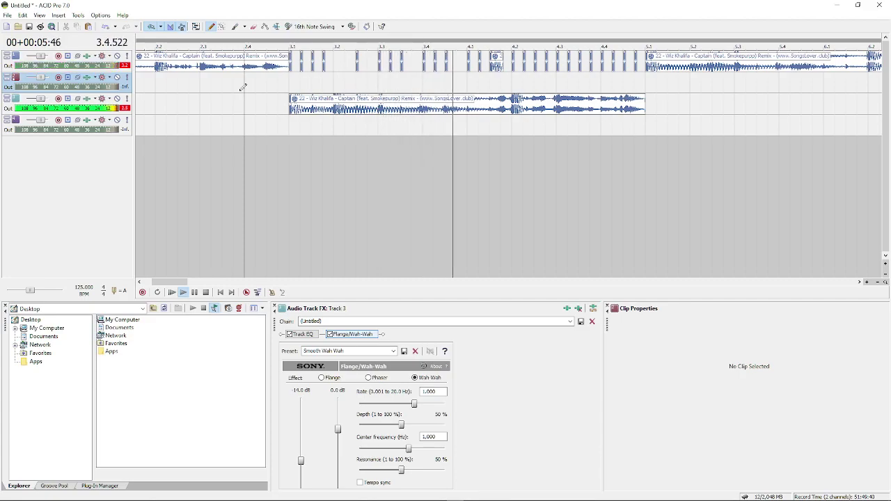
pyautogui.press('space')
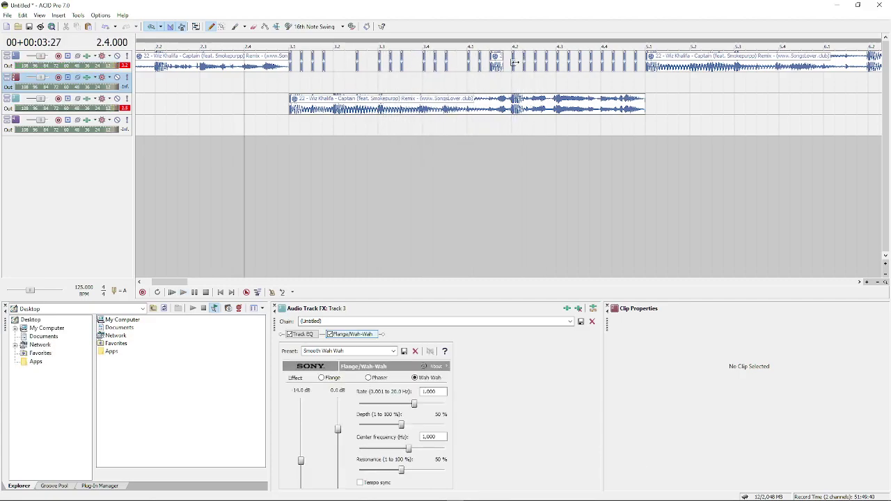
pyautogui.click(513, 62)
pyautogui.click(294, 85)
pyautogui.press('space')
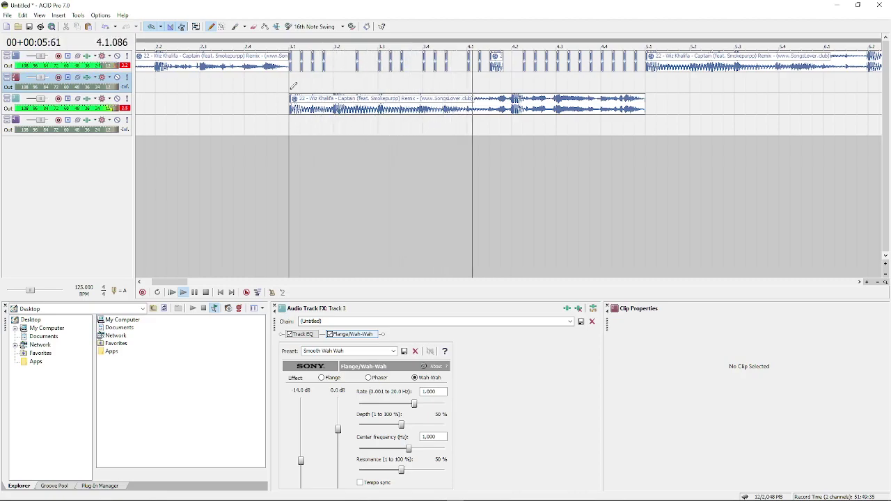
pyautogui.press('space')
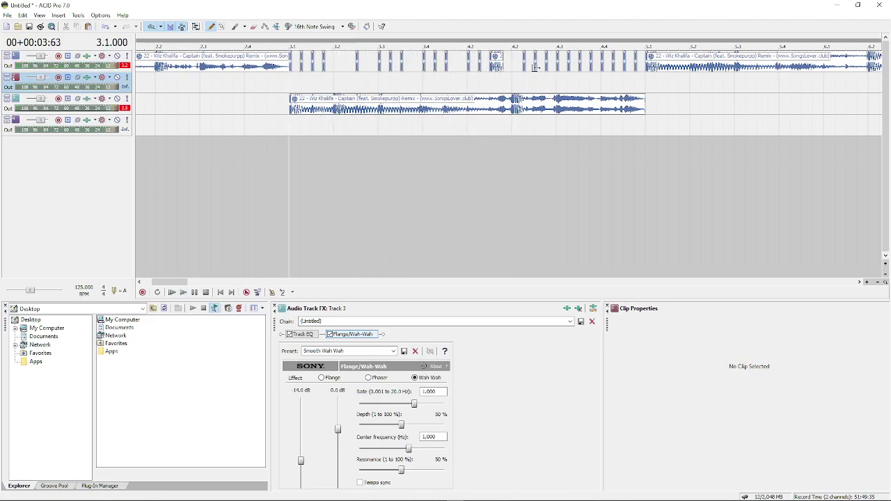
# - Extend the first track's slice at 4.2.576 to 4.3.000 and remove the slice that starts at 4.3.000
pyautogui.click(535, 67)
pyautogui.scroll(1, 535, 67)
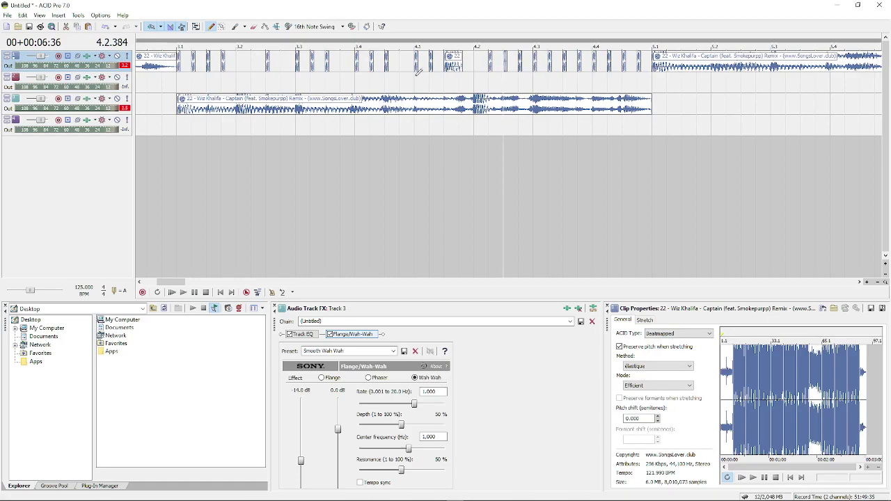
pyautogui.click(415, 74)
pyautogui.press('space')
pyautogui.press('space')
pyautogui.click(518, 67)
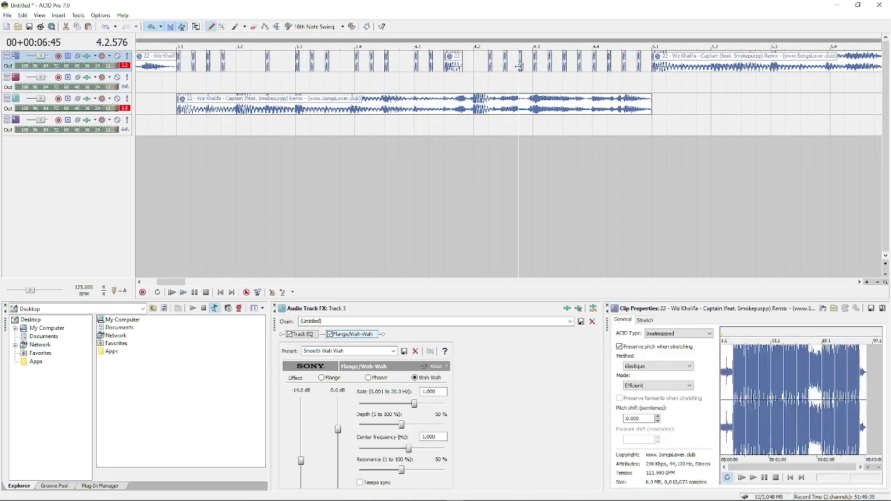
pyautogui.scroll(1, 516, 66)
pyautogui.moveTo(515, 65); pyautogui.dragTo(575, 73)
pyautogui.press('Delete')
# - Select the slices at 4.2.384 and 4.2.192 in turn, and play the arrangement from 2.4.000
pyautogui.click(456, 63)
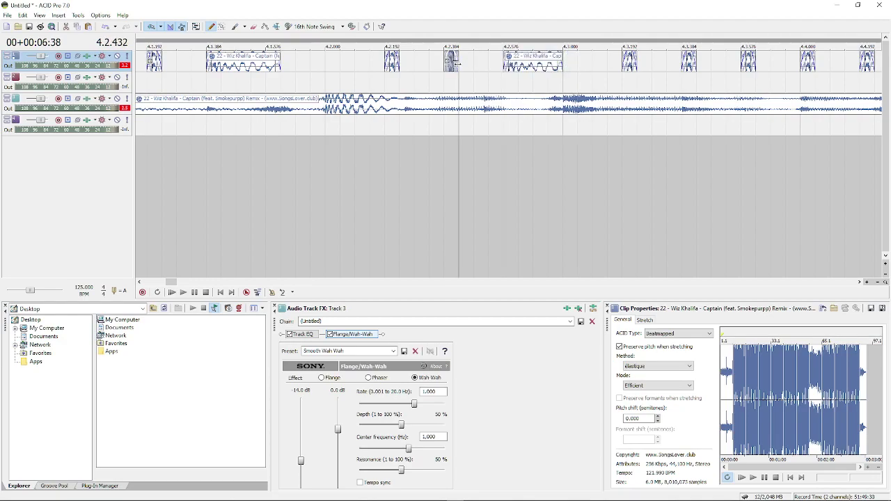
pyautogui.click(397, 73)
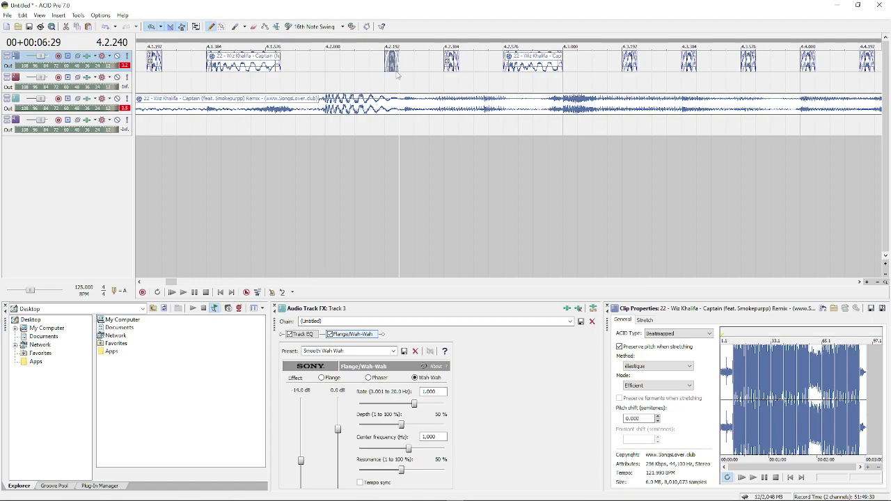
pyautogui.scroll(-5, 396, 76)
pyautogui.click(315, 96)
pyautogui.press('space')
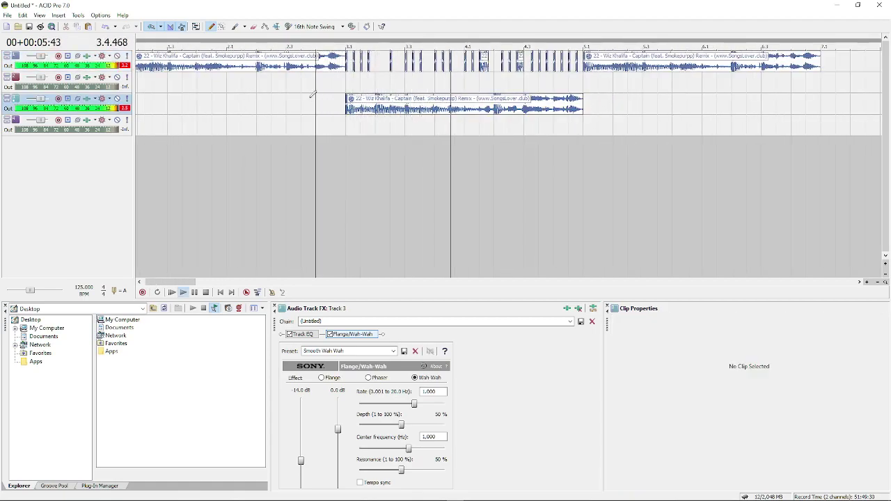
pyautogui.press('space')
pyautogui.press('space')
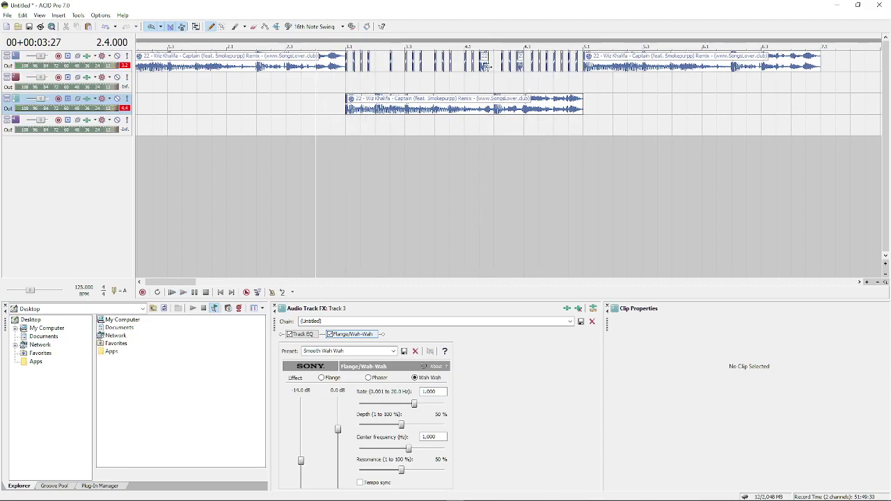
# - Extend the first track's slice at 4.2.576 to about 4.3.048 and play the arrangement from 2.3.000
pyautogui.click(522, 63)
pyautogui.scroll(4, 527, 63)
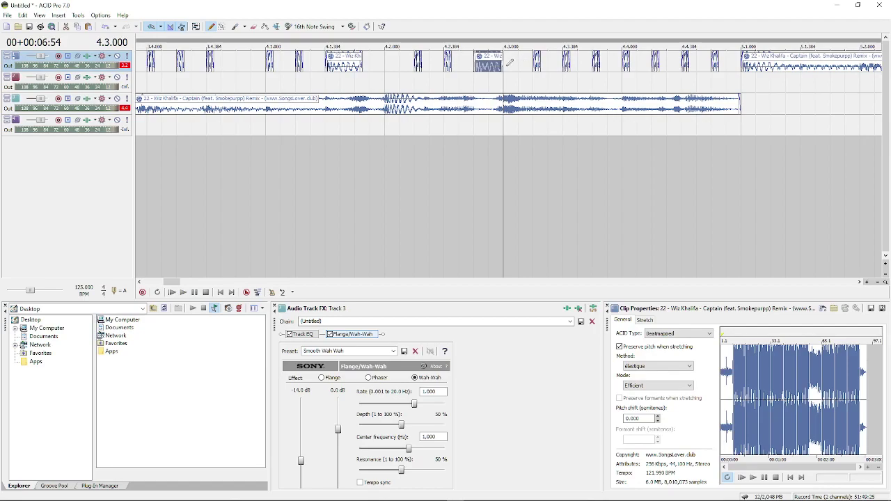
pyautogui.scroll(2, 511, 63)
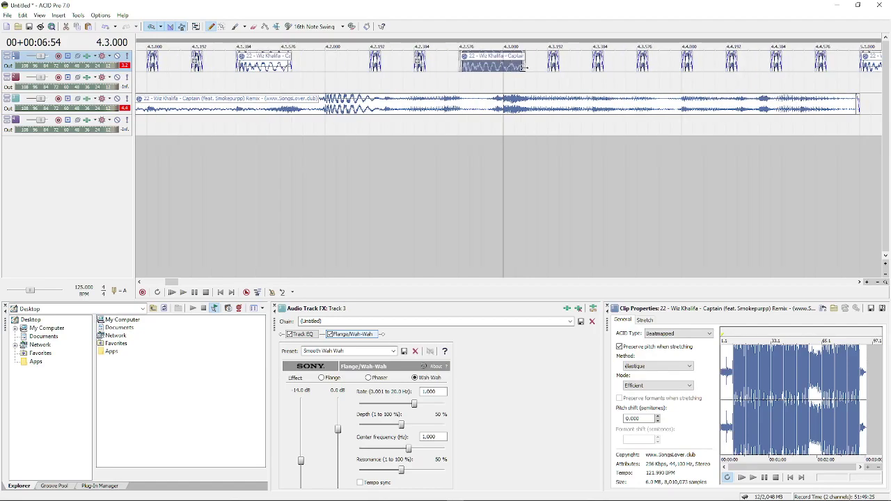
pyautogui.scroll(-6, 519, 64)
pyautogui.click(270, 83)
pyautogui.press('space')
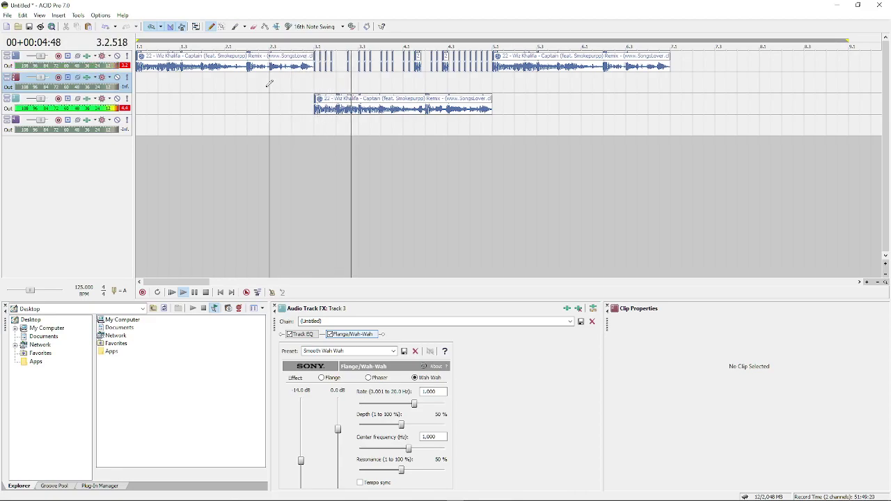
pyautogui.press('space')
pyautogui.press('space')
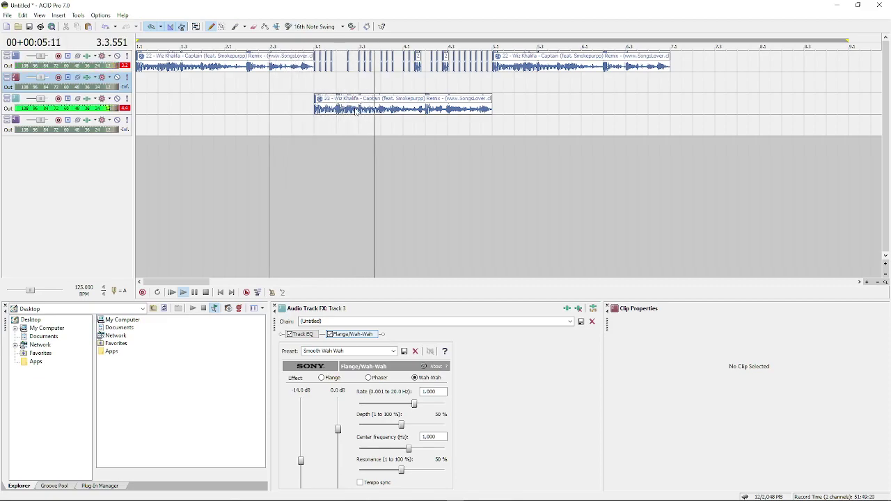
pyautogui.press('space')
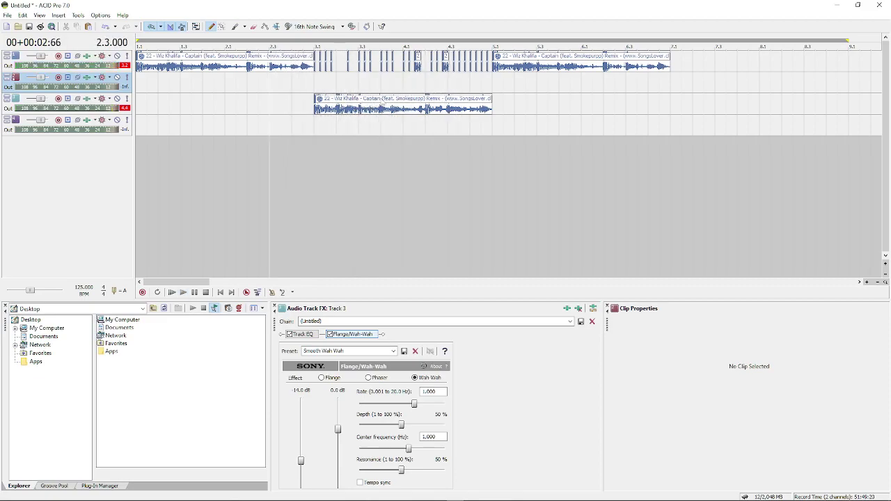
# - Extend the first track's slice at 4.4.192 to about 4.4.432 and play the project from the start
pyautogui.click(465, 67)
pyautogui.scroll(3, 466, 68)
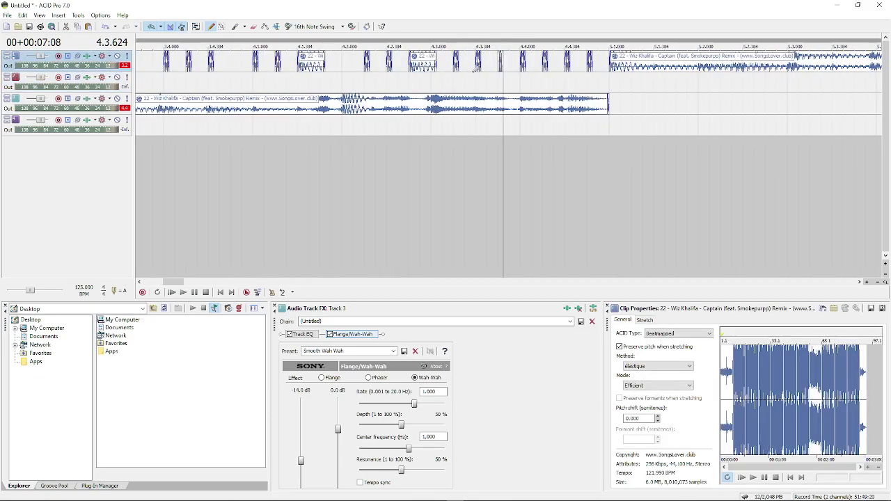
pyautogui.scroll(3, 476, 68)
pyautogui.click(453, 70)
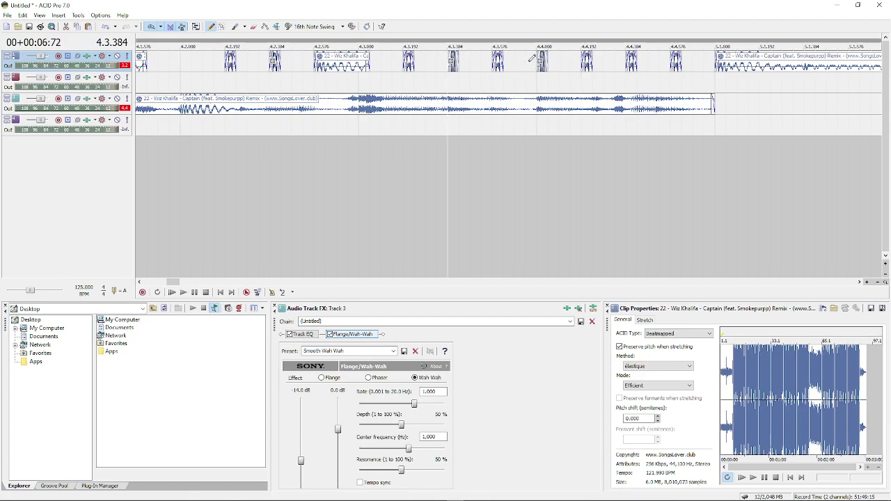
pyautogui.moveTo(589, 67); pyautogui.dragTo(631, 66)
pyautogui.click(676, 67)
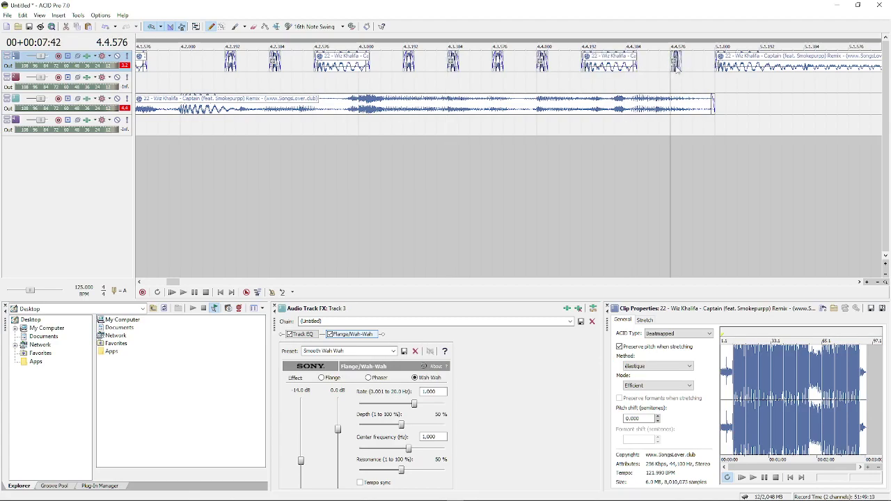
pyautogui.scroll(-5, 676, 67)
pyautogui.hotkey('ctrl', 'Home')
pyautogui.press('space')
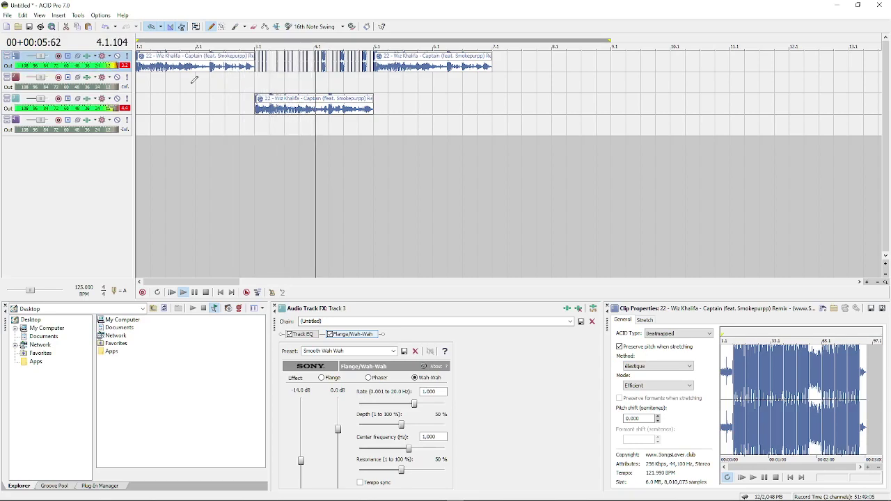
pyautogui.press('space')
pyautogui.press('space')
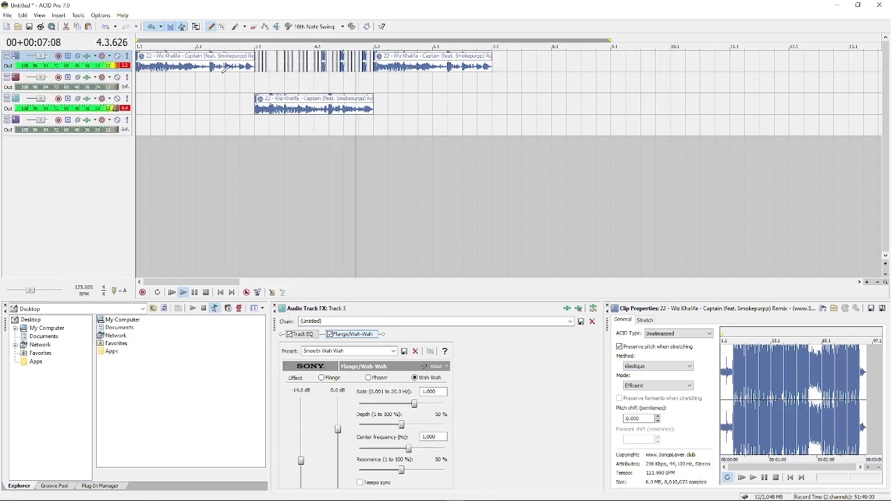
pyautogui.press('space')
# - Split the first track's clip that starts at 5.1.000 at 5.2.000 and move its second part straight down to the third track
pyautogui.click(392, 70)
pyautogui.press('space')
pyautogui.press('space')
pyautogui.press('space')
pyautogui.press('space')
pyautogui.press('s')
pyautogui.press('space')
pyautogui.press('space')
pyautogui.moveTo(400, 67); pyautogui.dragTo(387, 108)
# - Play the transition from 5.1.000 and copy the first track's section between 5.1.000 and 5.2.000 to 7.1.000
pyautogui.click(371, 103)
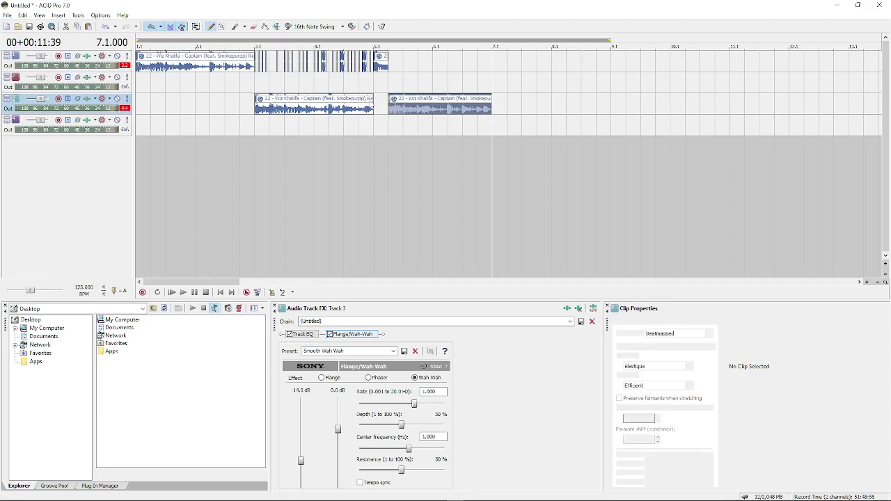
pyautogui.press('space')
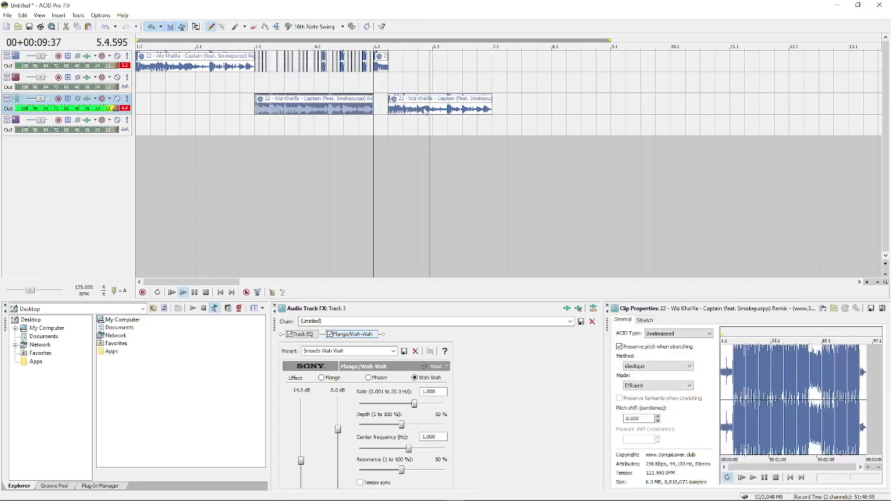
pyautogui.press('space')
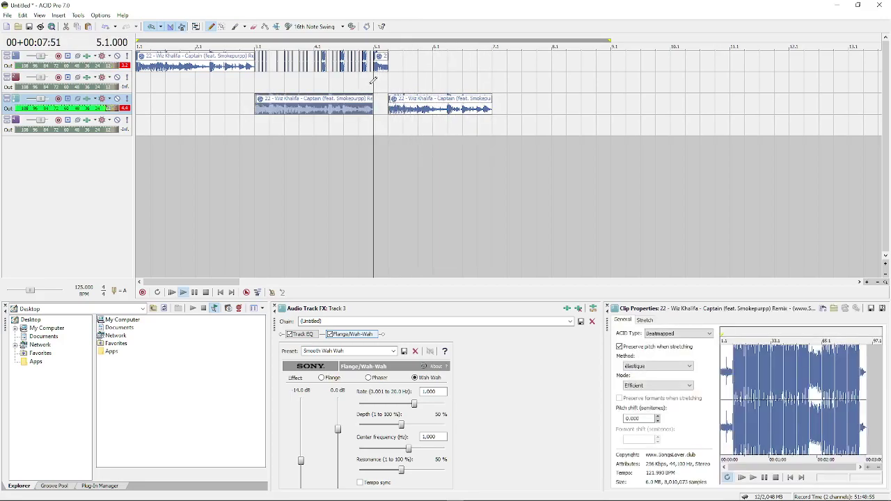
pyautogui.click(381, 67)
pyautogui.click(496, 67)
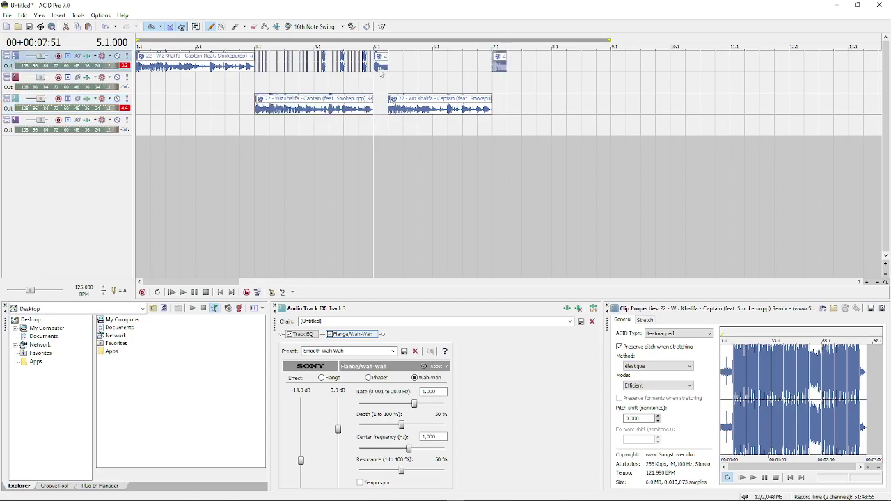
# - Copy the short slice at 3.1.000 and paste it at 5.4.000 on the first track, playing the section from 5.1.000
pyautogui.click(254, 67)
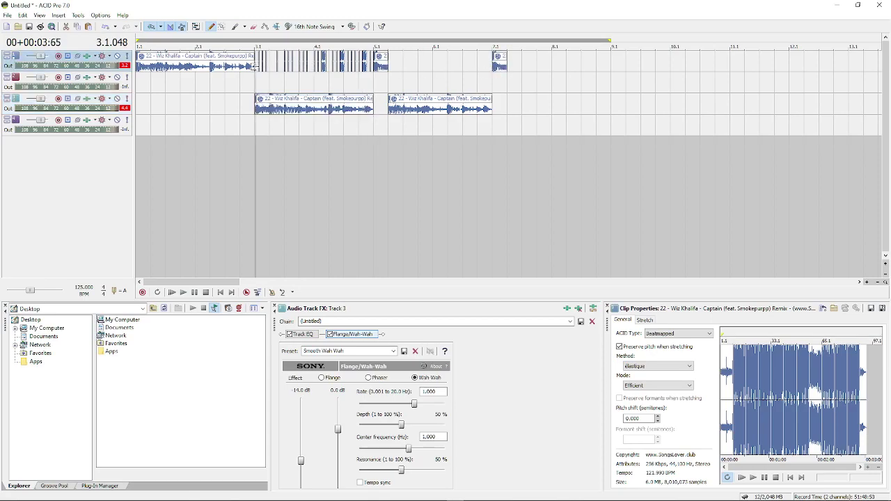
pyautogui.click(381, 75)
pyautogui.press('space')
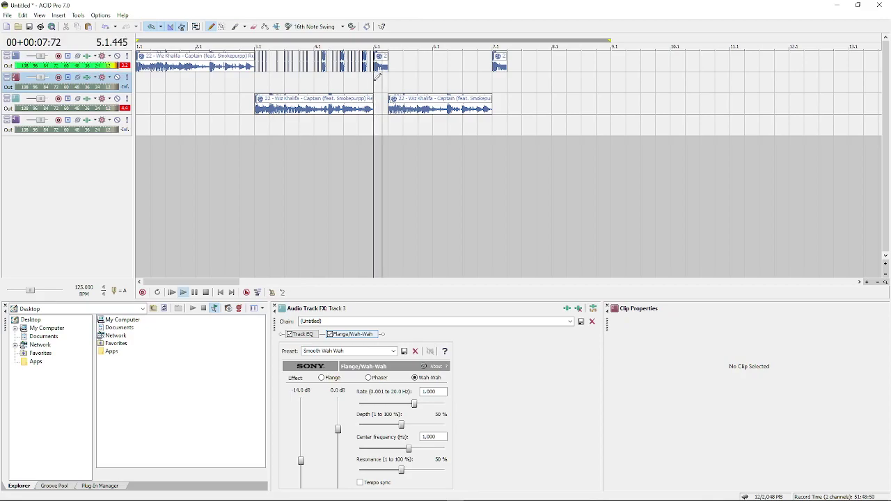
pyautogui.press('space')
pyautogui.click(403, 68)
pyautogui.scroll(3, 411, 70)
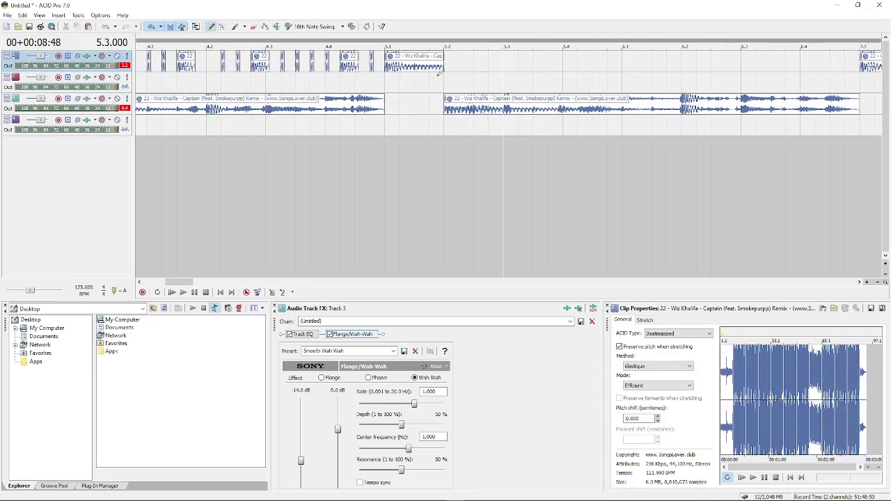
pyautogui.click(564, 59)
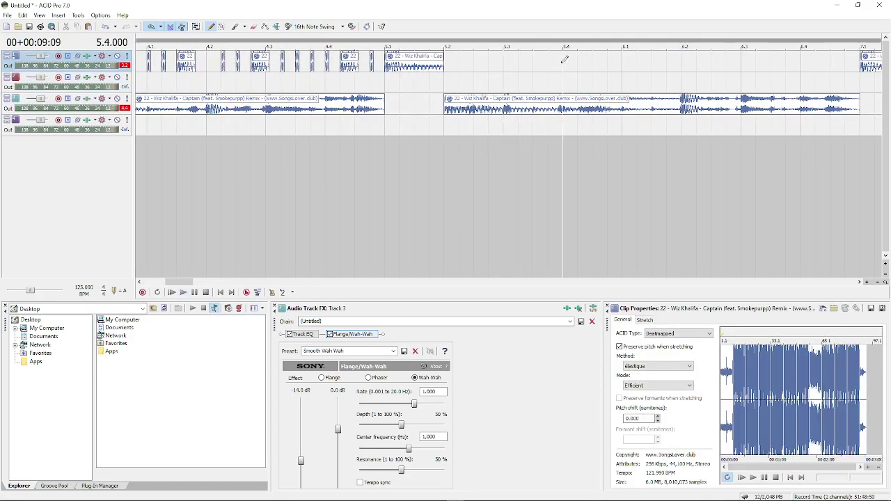
pyautogui.press('space')
pyautogui.press('space')
pyautogui.press('Up')
pyautogui.press('Up')
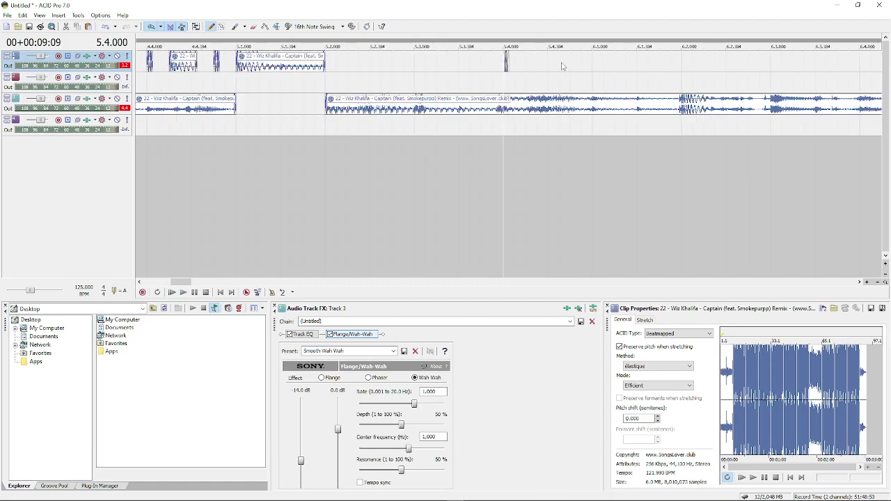
# - Copy the first track's slice at 5.4.000 to 5.4.192, 5.4.384 and 5.4.576
pyautogui.press('Up')
pyautogui.click(553, 69)
pyautogui.click(593, 70)
pyautogui.click(642, 64)
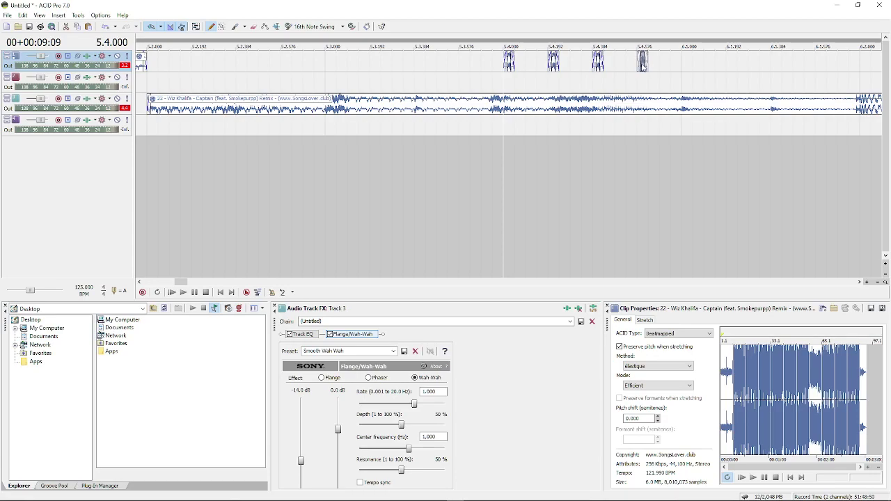
# - Shorten the four first-track slices between 5.4.000 and 5.4.576 to about 24 ticks each
pyautogui.click(506, 70)
pyautogui.scroll(2, 506, 73)
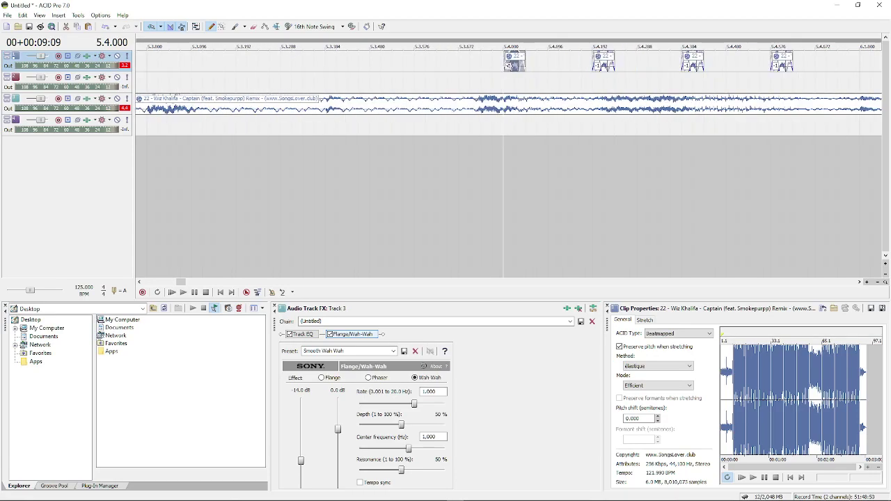
pyautogui.hscroll(3, 511, 77)
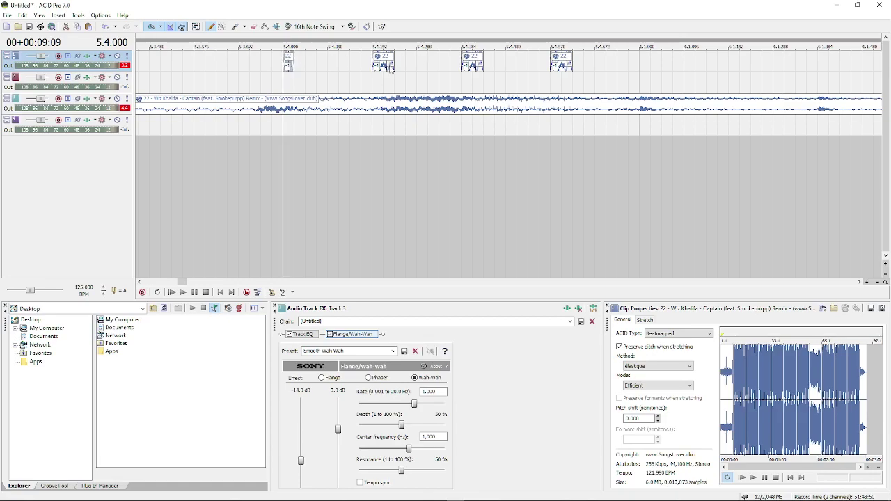
pyautogui.moveTo(394, 66); pyautogui.dragTo(369, 66)
pyautogui.moveTo(482, 59); pyautogui.dragTo(473, 59)
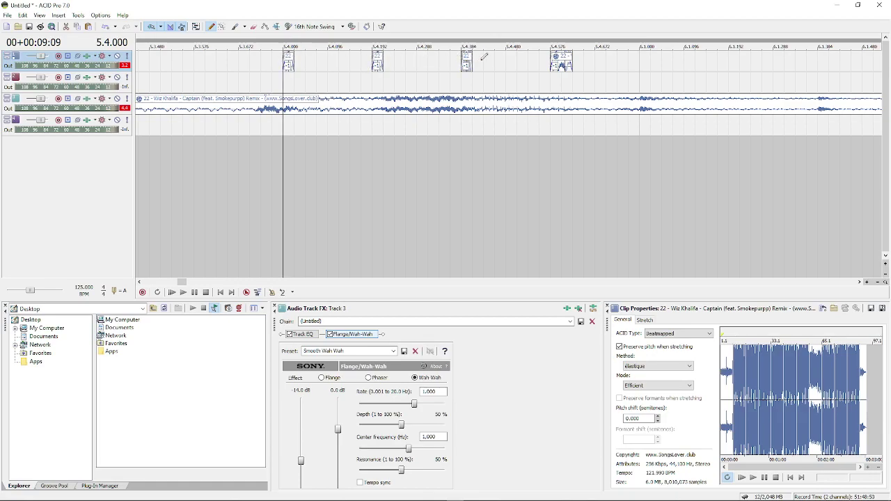
pyautogui.moveTo(572, 65); pyautogui.dragTo(561, 66)
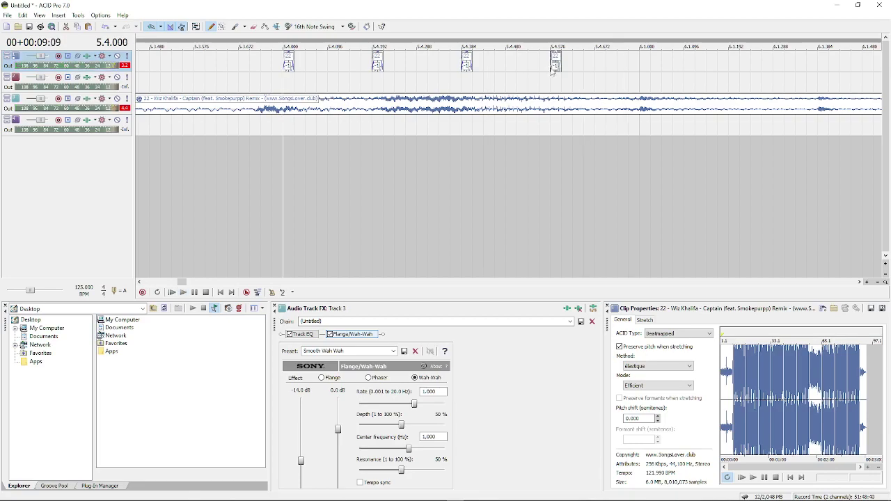
# - Add a copy of the short slice at 5.4.096 on the first track, pitch it to +4 and play the section
pyautogui.press('space')
pyautogui.click(333, 66)
pyautogui.press('space')
pyautogui.press('space')
pyautogui.press('+')
pyautogui.press('space')
pyautogui.press('space')
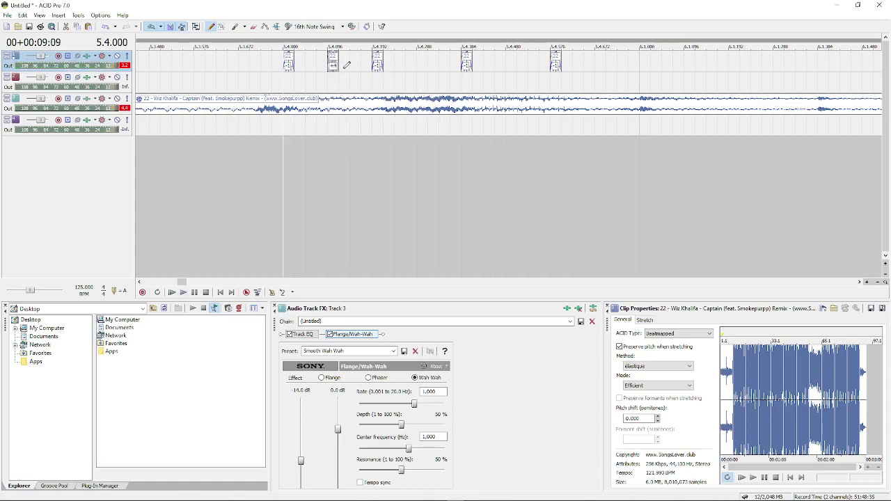
# - Copy the +4 slice to 5.4.288, extend the slice at 5.4.384 to 5.4.480 and play the pattern from 5.4.000
pyautogui.click(422, 65)
pyautogui.moveTo(473, 65); pyautogui.dragTo(505, 62)
pyautogui.press('space')
pyautogui.press('space')
pyautogui.press('space')
pyautogui.press('space')
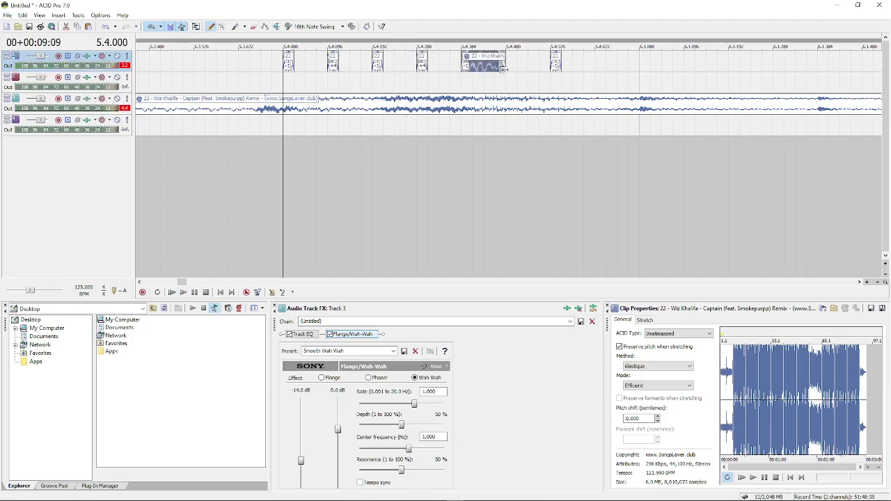
# - Copy the first track's slices at 5.4.000 and 5.4.096 to 6.1.000 and 6.1.048
pyautogui.click(293, 68)
pyautogui.moveTo(291, 68); pyautogui.dragTo(647, 64)
pyautogui.hscroll(2, 616, 75)
pyautogui.moveTo(400, 67); pyautogui.dragTo(376, 72)
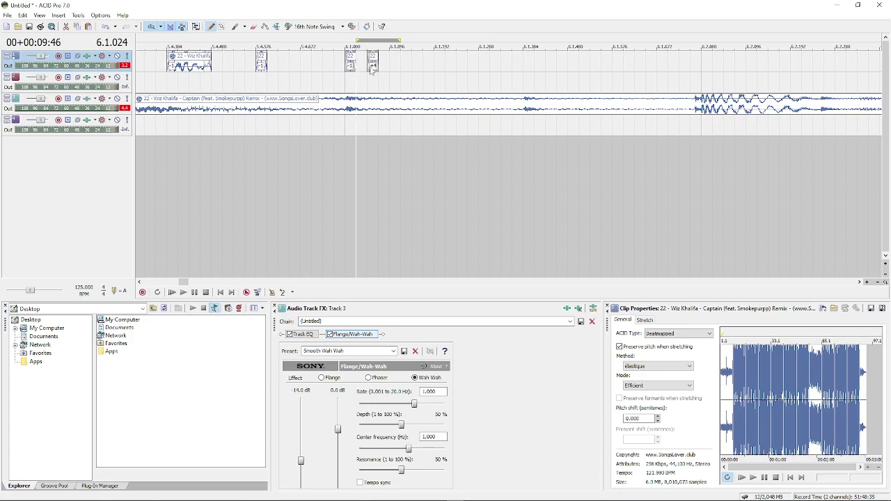
# - Repeat the slice pair at 6.1.000 at 6.1.096 and 6.1.192 on the first track and play it
pyautogui.click(351, 68)
pyautogui.keyDown('ctrl'); pyautogui.click(375, 68); pyautogui.keyUp('ctrl')
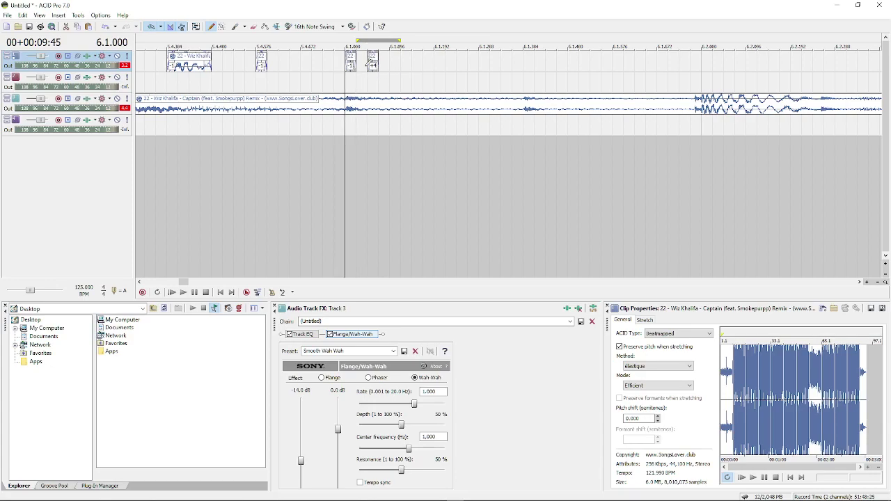
pyautogui.moveTo(353, 68); pyautogui.dragTo(444, 68)
pyautogui.press('space')
pyautogui.press('space')
pyautogui.press('space')
pyautogui.press('space')
# - Copy the longer slice at 5.4.384 to 6.1.384 and 6.1.576 on the first track
pyautogui.scroll(-1, 467, 66)
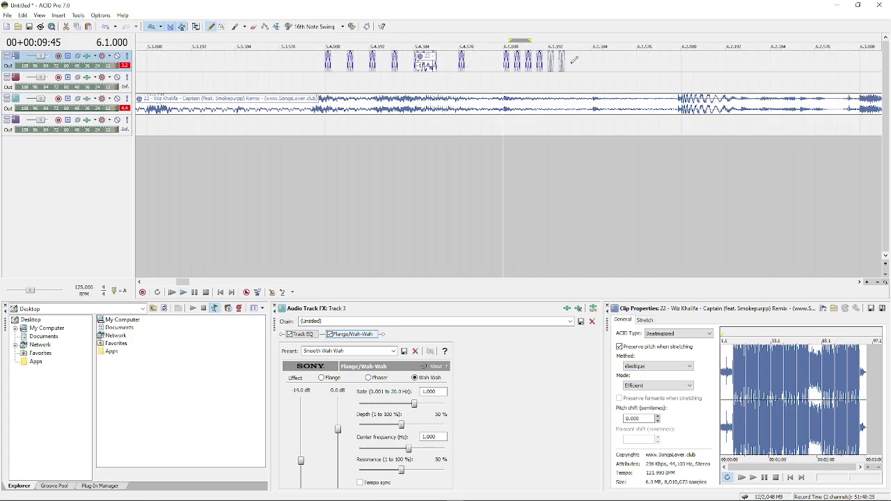
pyautogui.click(423, 66)
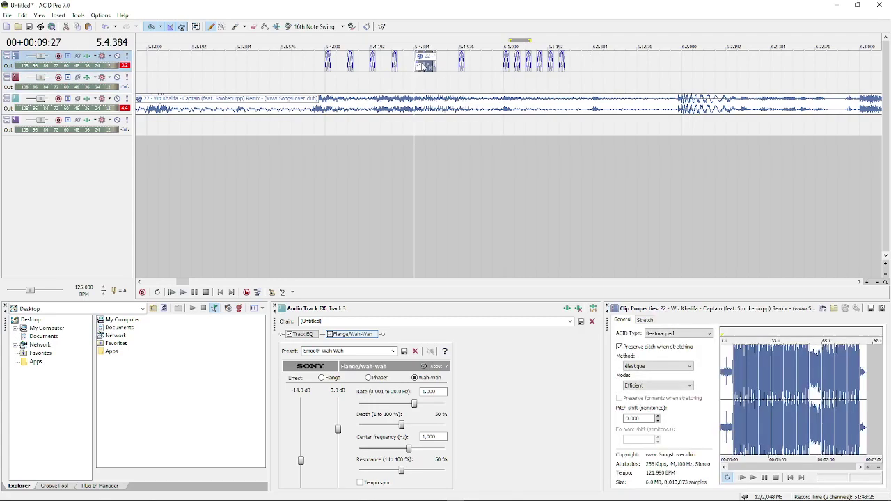
pyautogui.moveTo(579, 62); pyautogui.dragTo(605, 67)
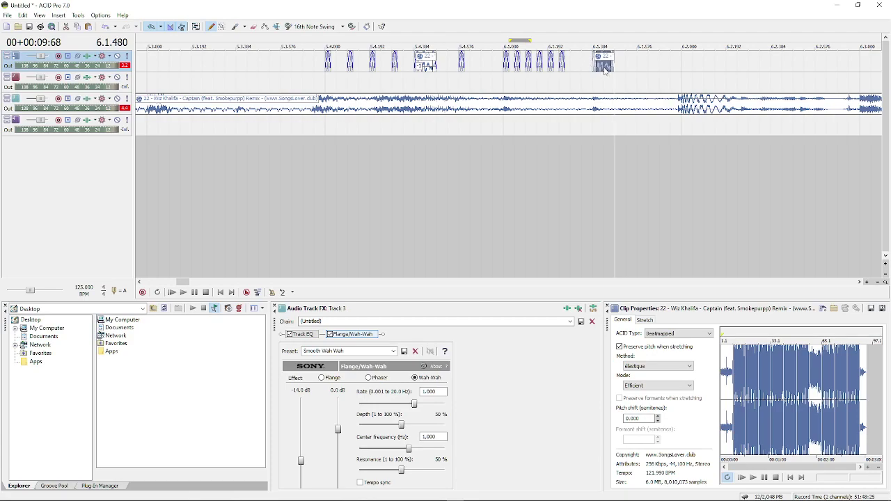
pyautogui.moveTo(639, 64)
pyautogui.mouseDown()
pyautogui.moveTo(651, 65)
pyautogui.moveTo(645, 68)
pyautogui.mouseUp()
# - Extend the slice at 6.1.384 to about 6.1.504 and shorten the slice at 6.1.576 to 6.1.600
pyautogui.scroll(2, 642, 69)
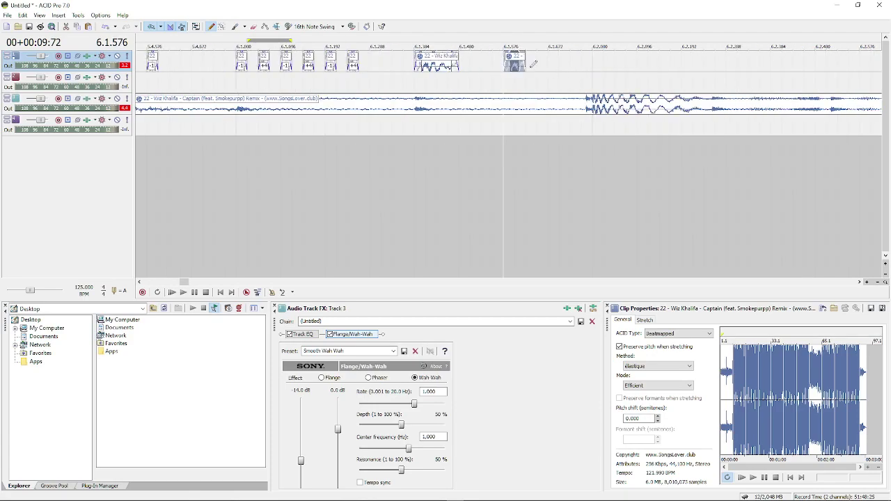
pyautogui.click(457, 61)
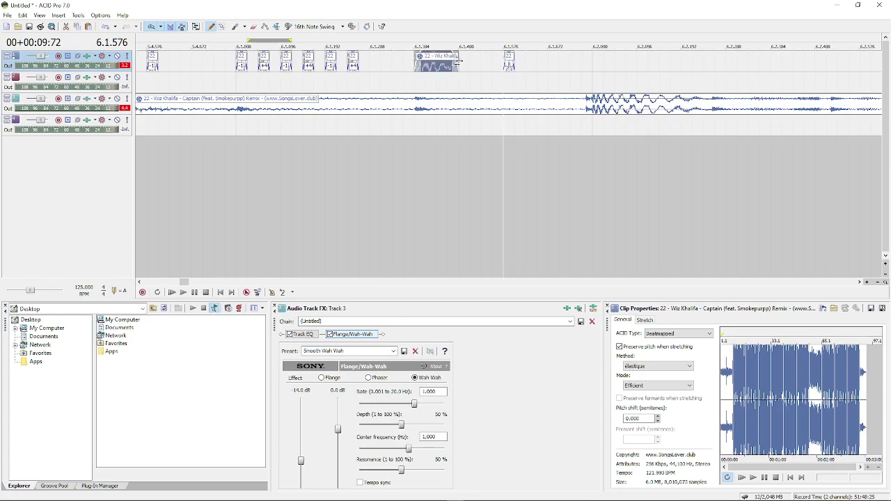
pyautogui.click(509, 66)
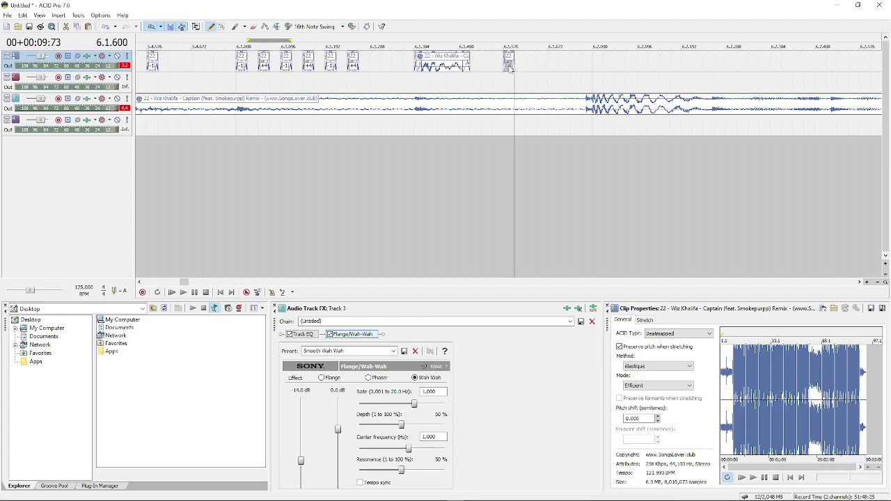
# - Play the project from 5.1.000 to check the slice pattern around 6.1.000
pyautogui.scroll(-4, 508, 69)
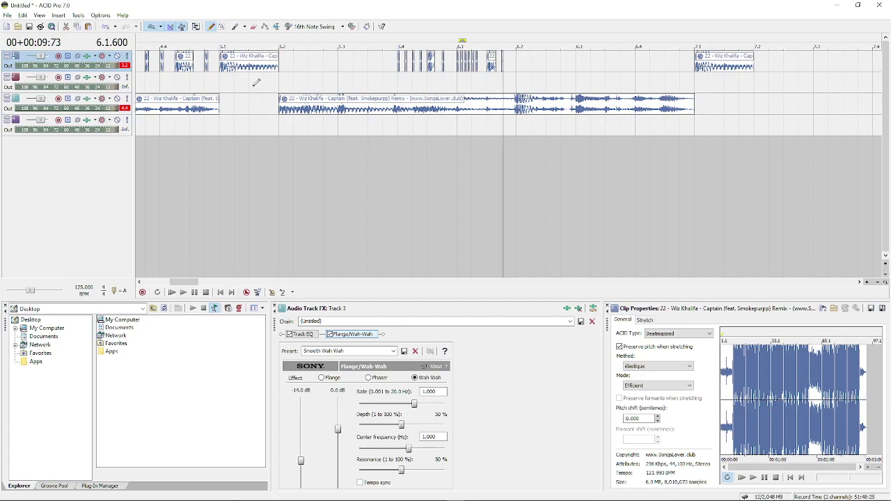
pyautogui.click(218, 82)
pyautogui.press('space')
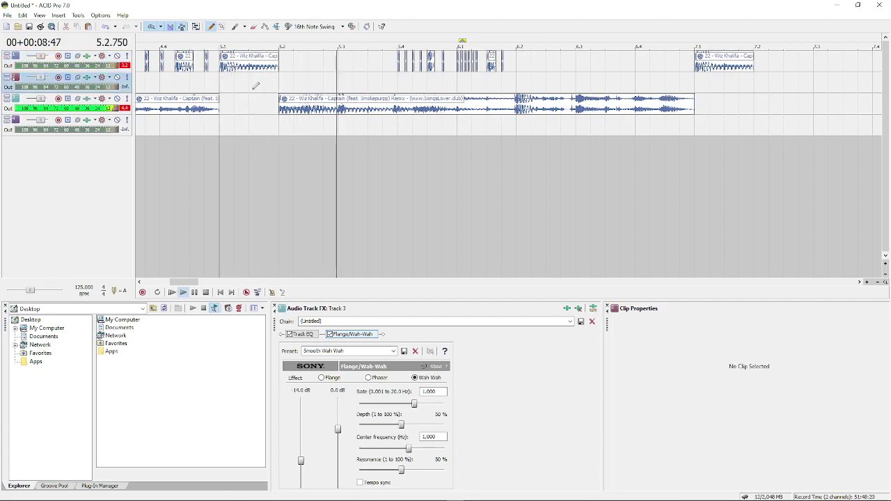
pyautogui.press('space')
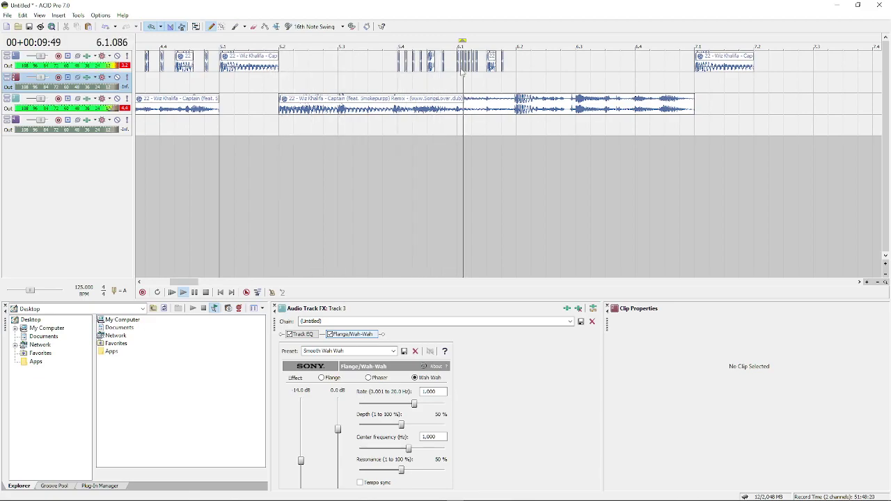
pyautogui.press('space')
# - Delete the first track's six short slices between 6.1.000 and 6.1.264
pyautogui.click(462, 68)
pyautogui.scroll(3, 465, 65)
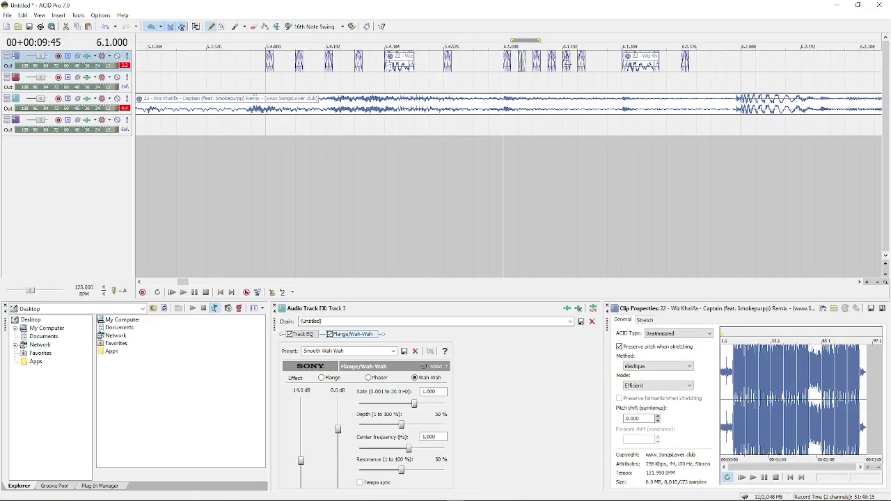
pyautogui.press('Delete')
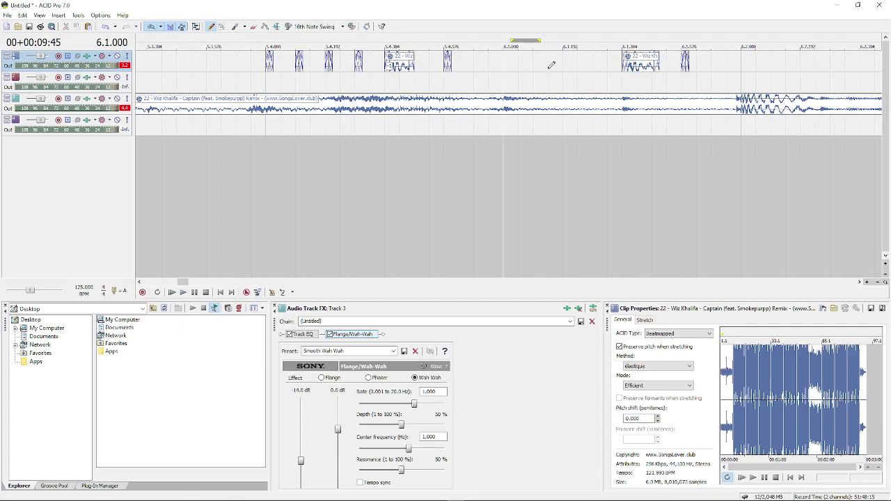
# - Copy the first track's four slices from 5.4.000 through 5.4.288 to 6.1.000 and play from 5.4.000
pyautogui.click(266, 62)
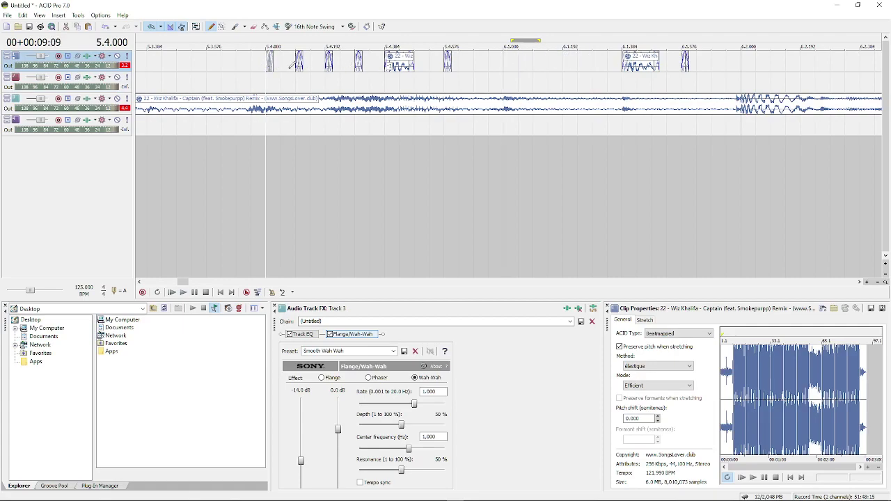
pyautogui.hotkey('ctrl', 'z')
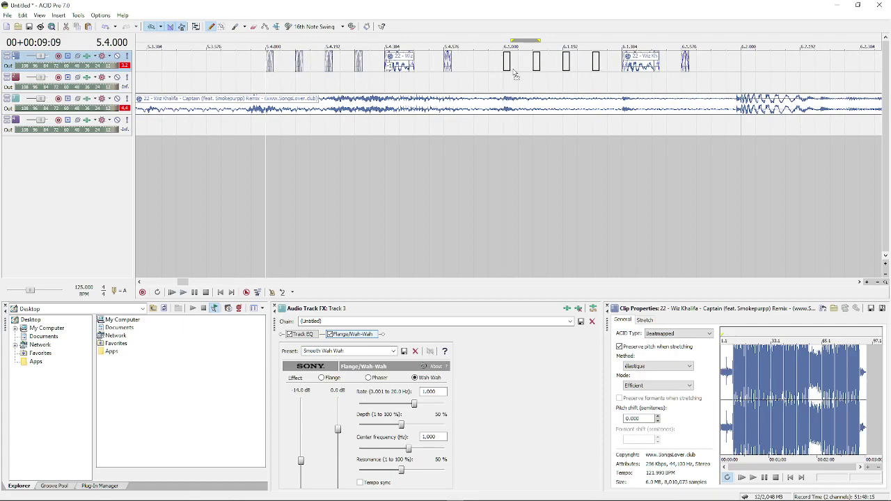
pyautogui.press('space')
pyautogui.press('space')
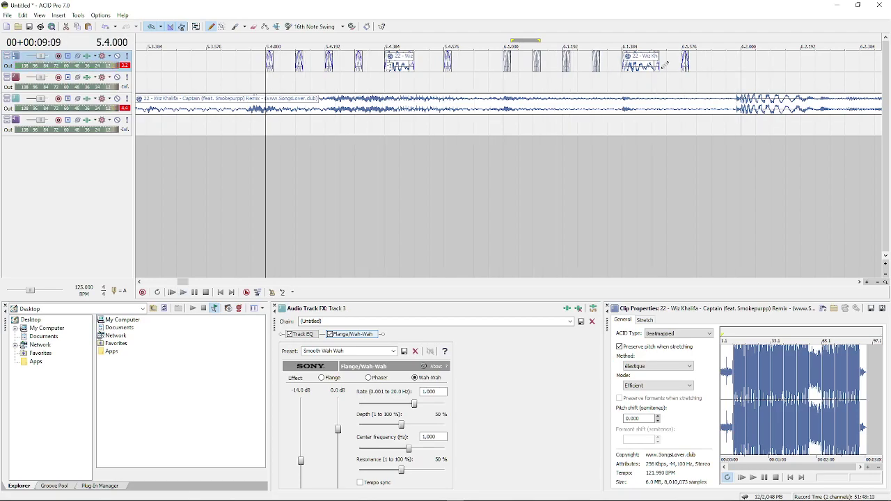
# - Delete the first track's slices at 6.1.384 and 6.1.576 and play from 5.4.000
pyautogui.click(629, 67)
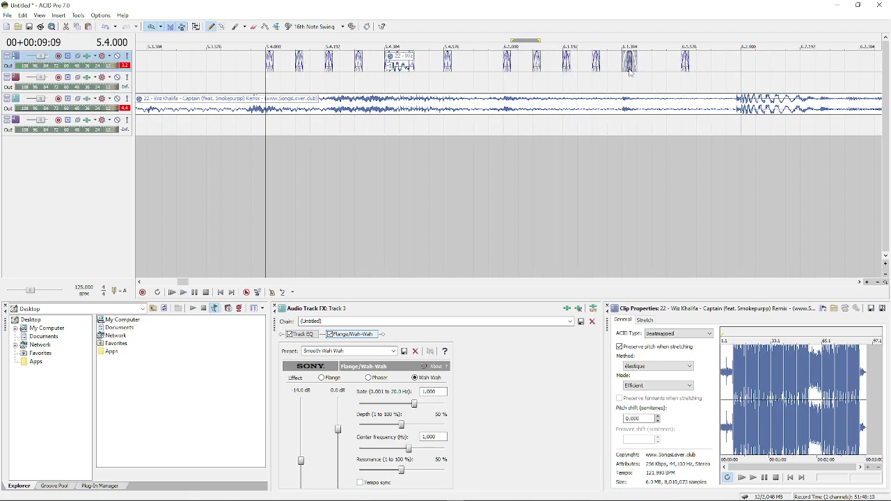
pyautogui.press('Delete')
pyautogui.click(682, 64)
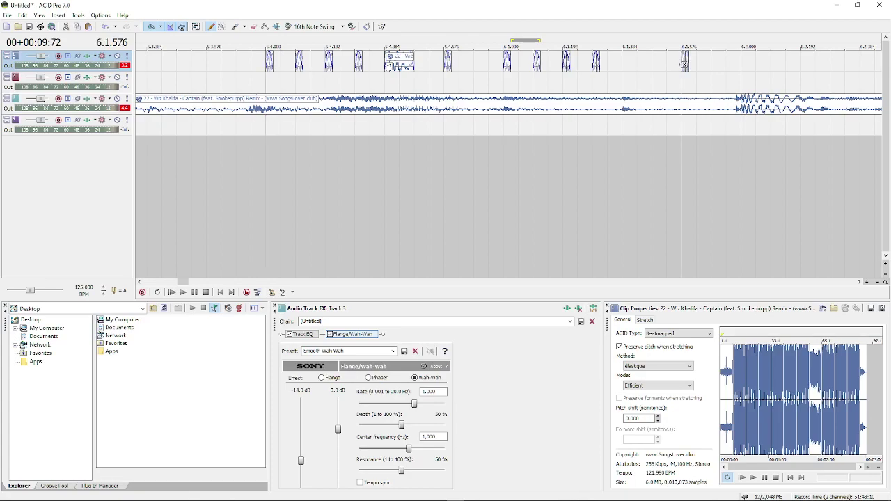
pyautogui.click(269, 74)
pyautogui.press('space')
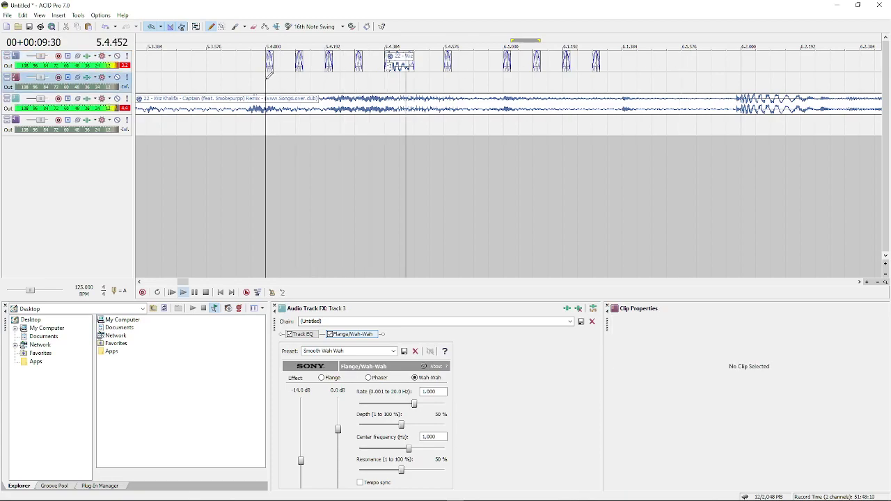
pyautogui.press('space')
# - Copy the four slices starting at 6.1.000 to 6.1.384 and the longer slice at 5.4.384 to 6.2.000, and play the section
pyautogui.click(507, 66)
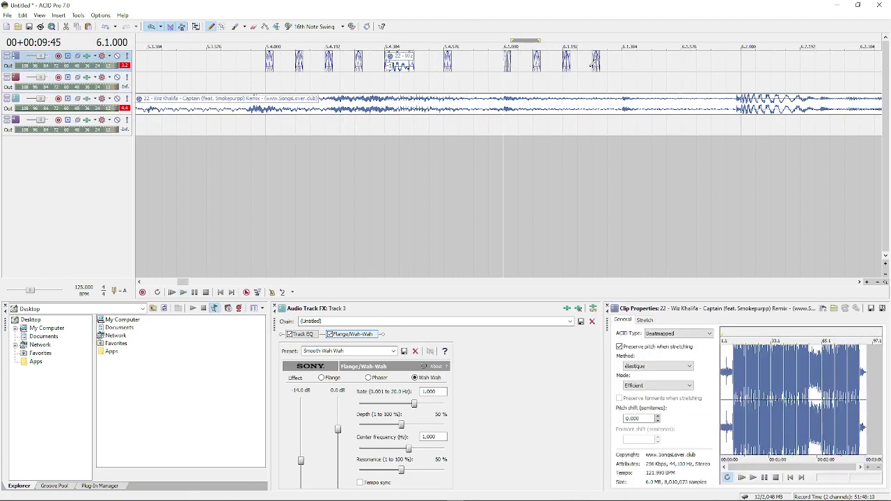
pyautogui.keyDown('ctrl'); pyautogui.moveTo(508, 72); pyautogui.dragTo(690, 64); pyautogui.keyUp('ctrl')
pyautogui.scroll(-1, 623, 67)
pyautogui.click(422, 68)
pyautogui.hscroll(2, 678, 75)
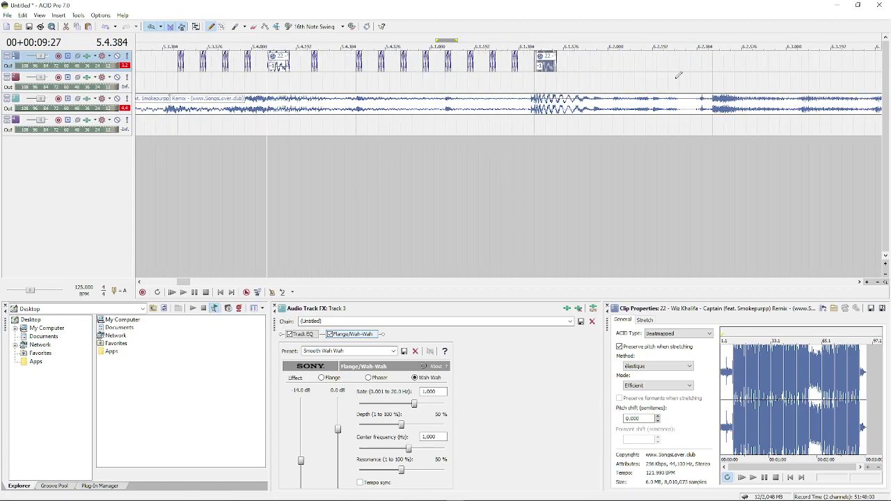
pyautogui.press('space')
pyautogui.press('space')
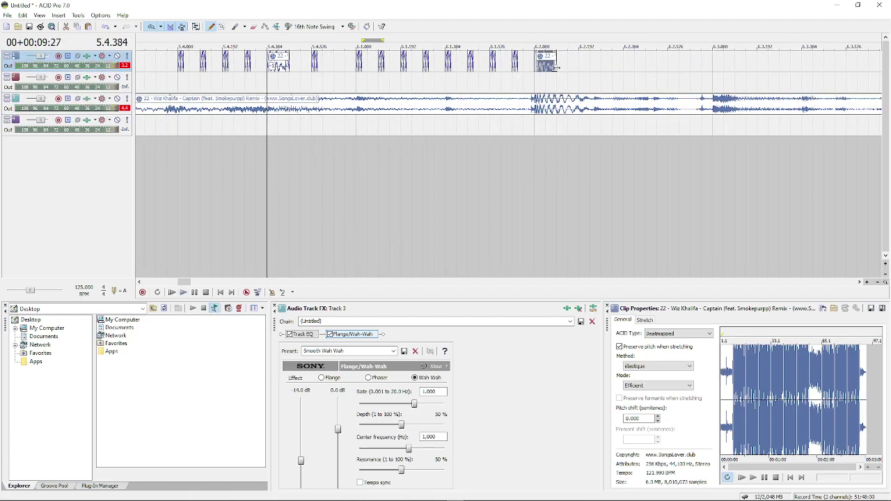
# - Extend the slice at 6.2.000 to 6.2.192, copy it to 6.2.384 and play the section
pyautogui.click(638, 67)
pyautogui.press('space')
pyautogui.press('space')
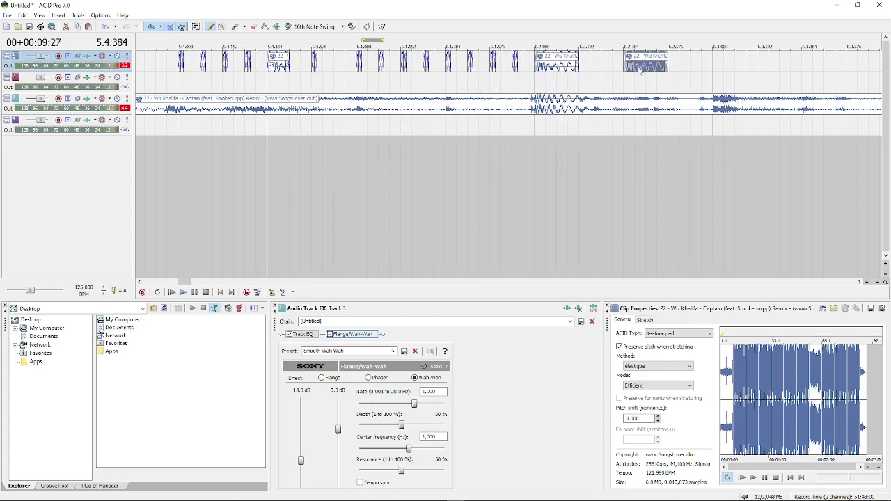
pyautogui.moveTo(641, 70)
pyautogui.mouseDown()
pyautogui.moveTo(594, 69)
pyautogui.moveTo(639, 68)
pyautogui.mouseUp()
pyautogui.press('space')
pyautogui.press('space')
# - Extend the slices at 6.2.000 and 6.2.384 to about 384 ticks each and add a third one at 6.3.000
pyautogui.moveTo(577, 66); pyautogui.dragTo(605, 62)
pyautogui.moveTo(665, 65); pyautogui.dragTo(736, 67)
pyautogui.scroll(-3, 724, 67)
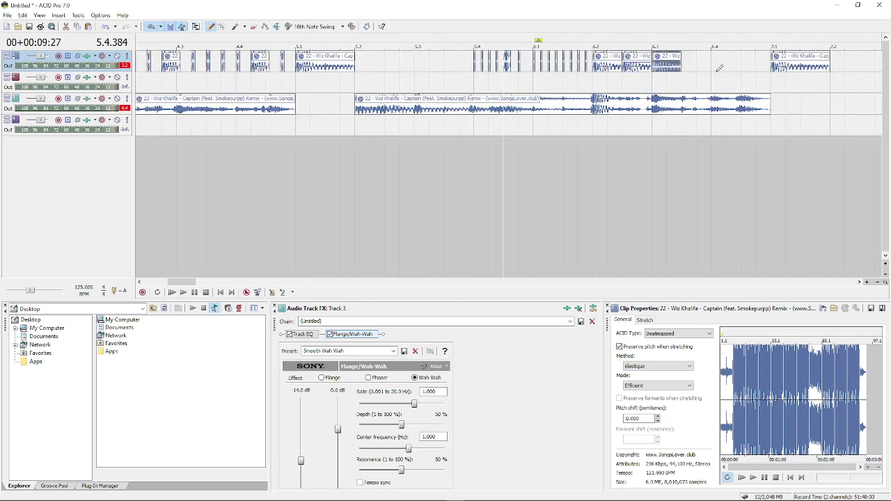
# - Play the arrangement from about 5.2.384 to check the slice patterns
pyautogui.click(388, 131)
pyautogui.press('space')
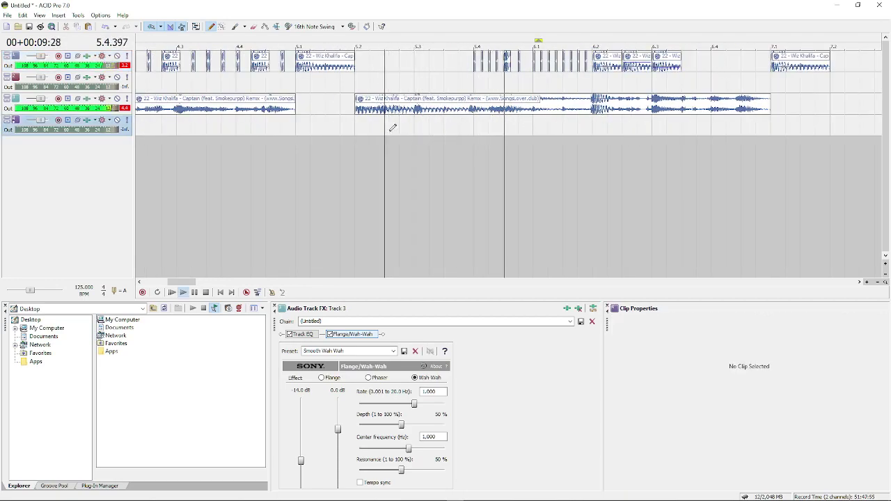
pyautogui.press('space')
pyautogui.press('space')
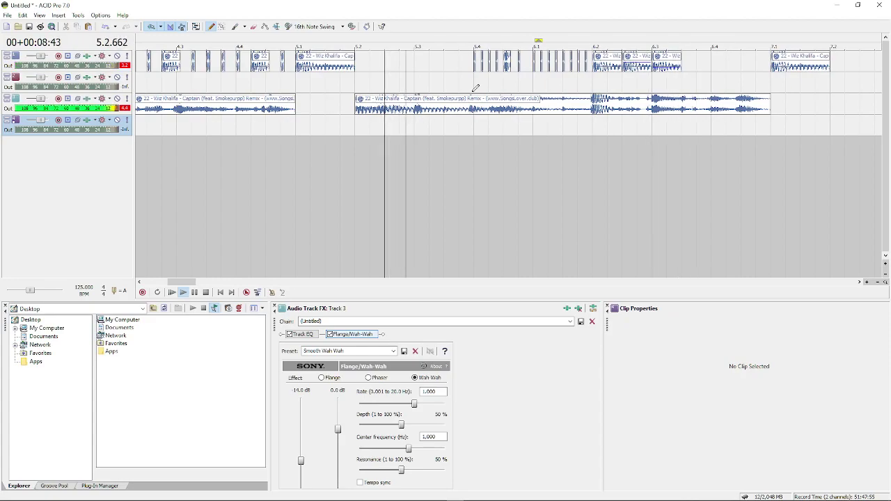
pyautogui.press('space')
# - Add slices of about 96 ticks at 6.3.384 and 6.3.576 on the first track and play from 6.3.384
pyautogui.click(506, 68)
pyautogui.click(686, 67)
pyautogui.scroll(3, 686, 64)
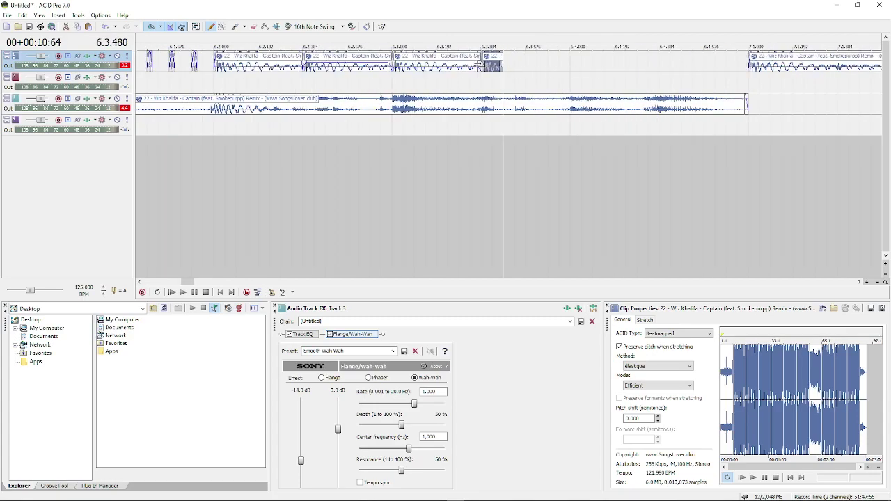
pyautogui.scroll(-1, 509, 62)
pyautogui.click(524, 66)
pyautogui.click(493, 85)
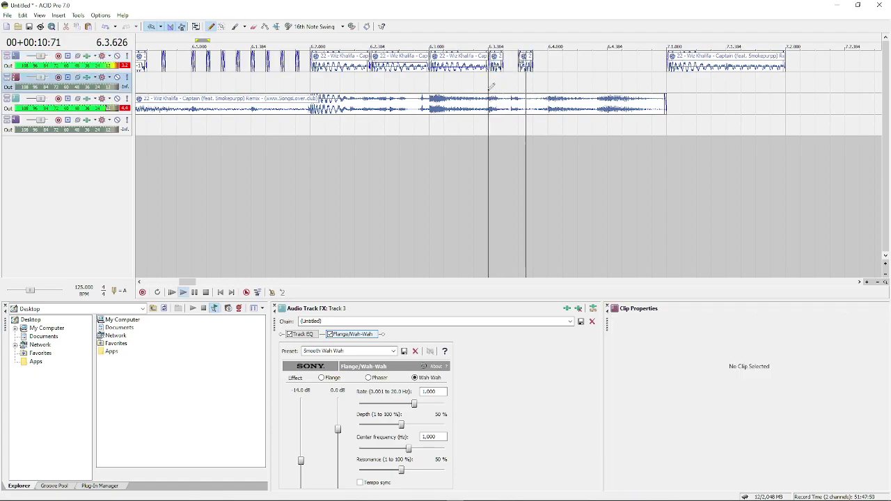
# - Add first-track slices of about 96 ticks at 6.4.000 and 6.4.192, and of about 48 ticks at 6.4.384 and 6.4.576
pyautogui.scroll(-1, 493, 87)
pyautogui.click(534, 71)
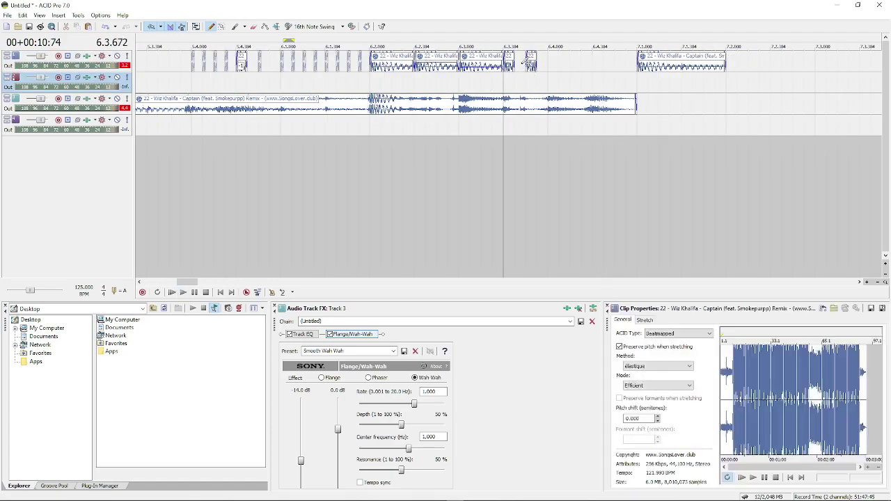
pyautogui.click(553, 70)
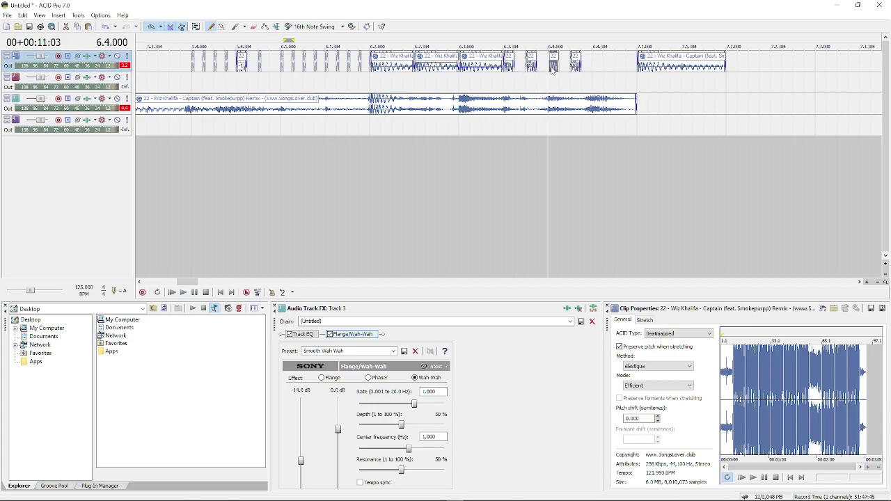
pyautogui.click(598, 69)
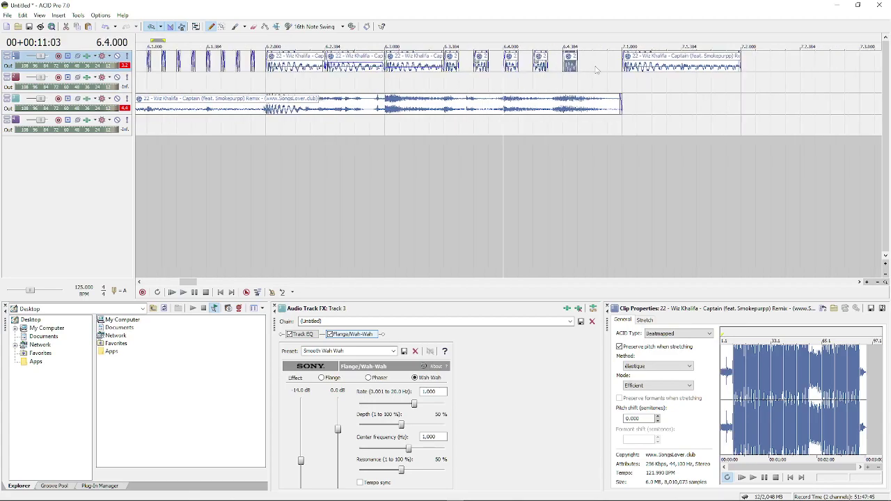
pyautogui.scroll(2, 599, 68)
pyautogui.moveTo(611, 70); pyautogui.dragTo(600, 67)
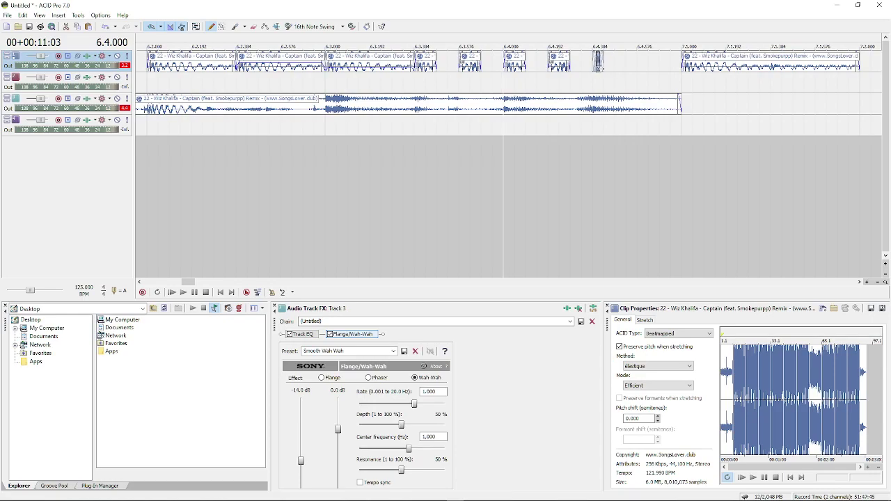
pyautogui.click(644, 70)
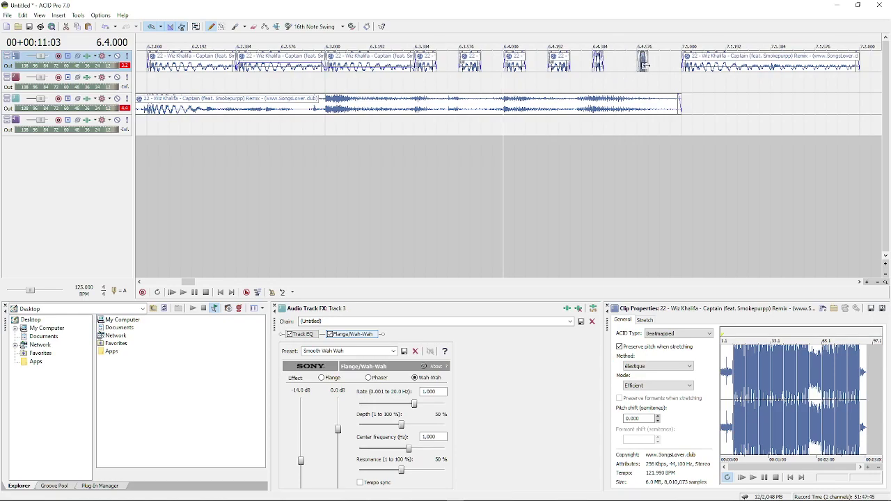
# - While playing from 4.4.384, extend the first track's section at 7.1.000 to about 8.2.384 and split it at 7.2.000
pyautogui.scroll(-5, 622, 79)
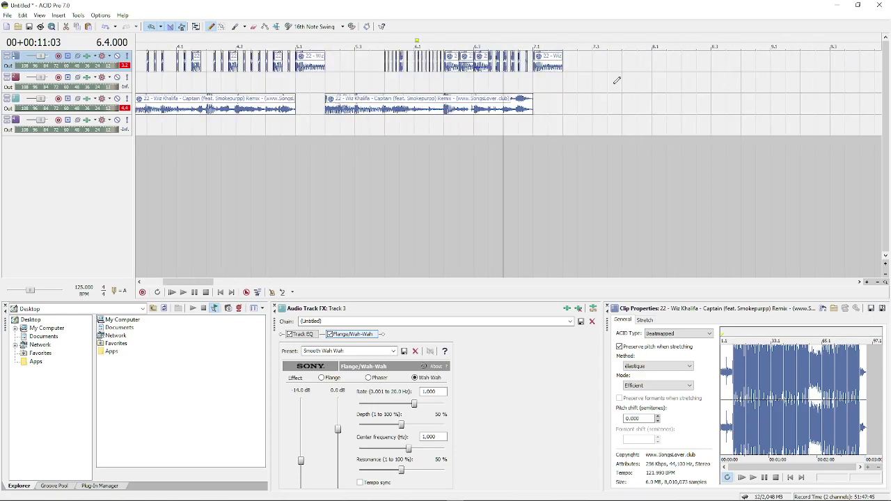
pyautogui.click(279, 104)
pyautogui.press('space')
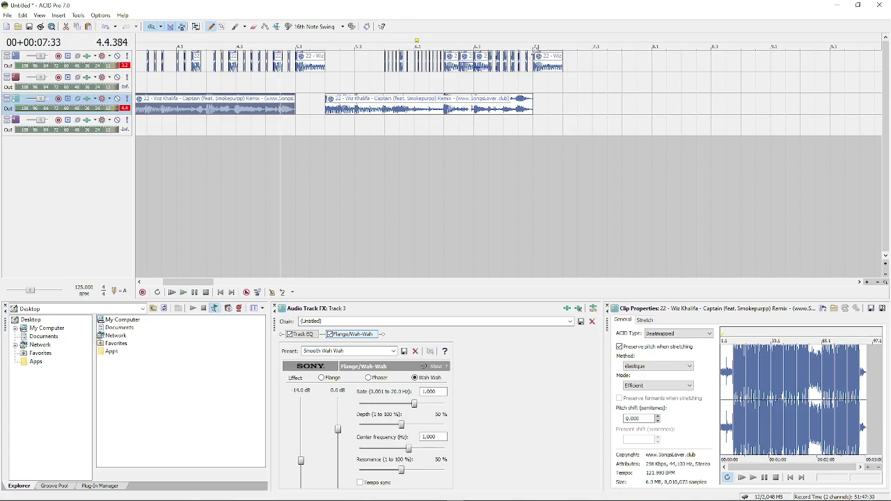
pyautogui.moveTo(561, 67); pyautogui.dragTo(696, 66)
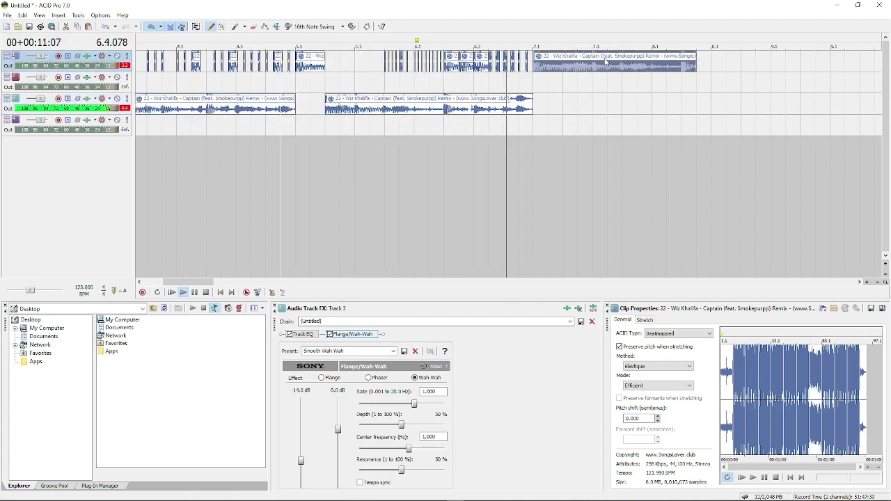
pyautogui.click(563, 67)
pyautogui.press('s')
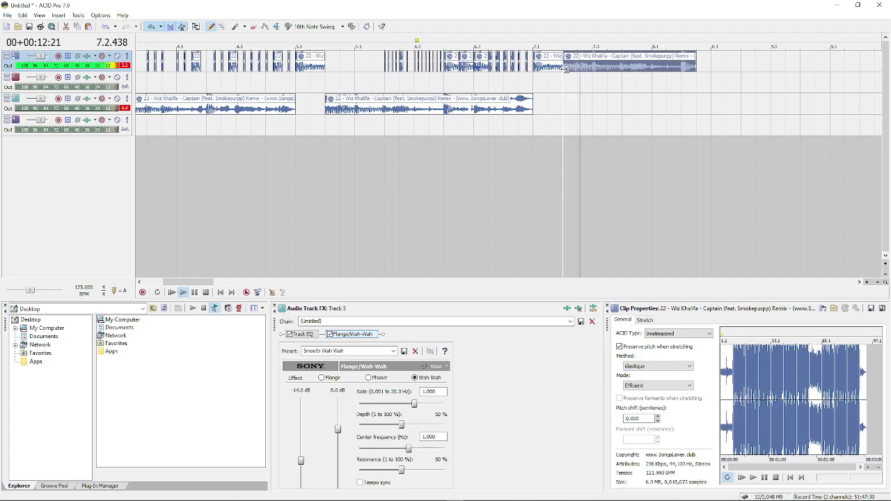
# - Play the arrangement from 4.2.000 to check the split section after 7.1.000
pyautogui.press('space')
pyautogui.press('space')
pyautogui.click(215, 83)
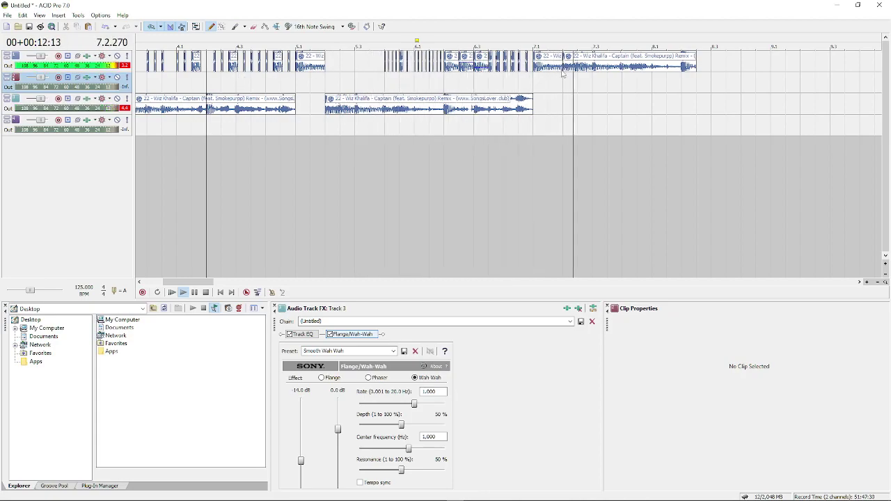
# - Split the first track's section at 8.2.000 and extend the part after the split to 9.2.000
pyautogui.click(686, 66)
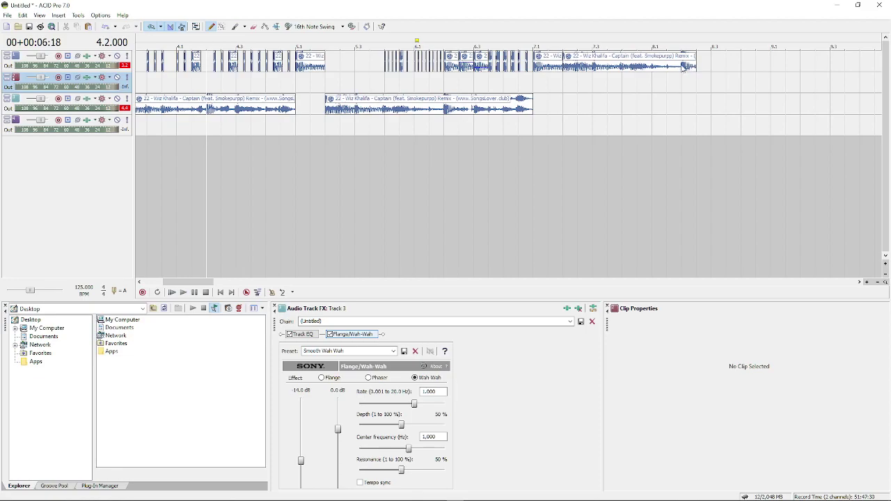
pyautogui.press('Delete')
pyautogui.moveTo(580, 61); pyautogui.dragTo(696, 64)
# - Move the piece between 7.2.000 and 8.2.000 from the first track to the third track at the same position
pyautogui.click(561, 63)
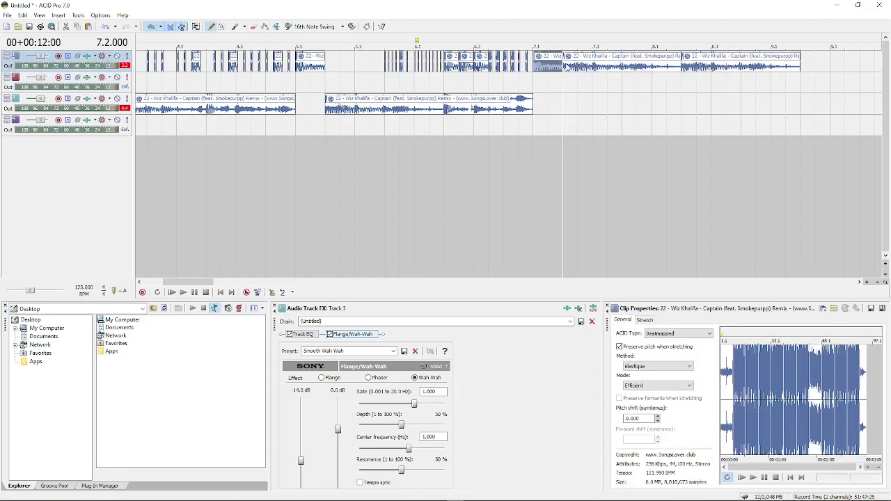
pyautogui.click(569, 68)
pyautogui.press('Delete')
pyautogui.moveTo(568, 101); pyautogui.dragTo(677, 64)
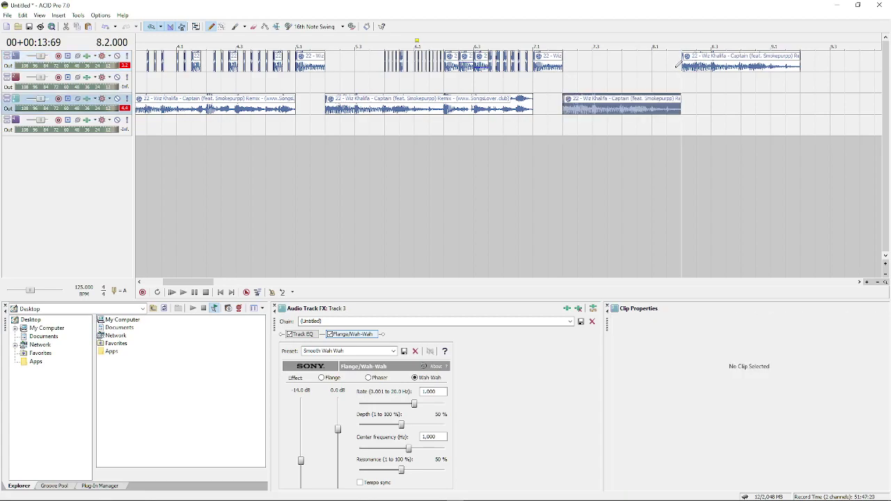
# - Split the first track's section at 8.2.048 and undo the split
pyautogui.click(686, 66)
pyautogui.scroll(3, 675, 69)
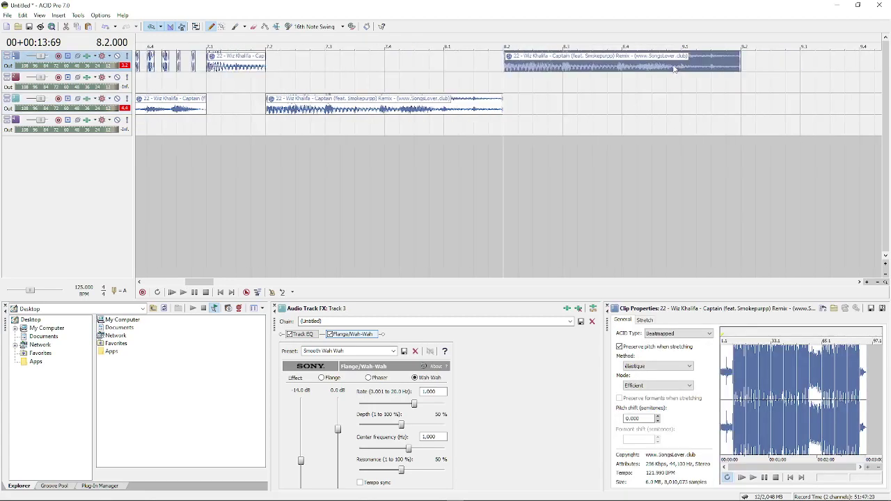
pyautogui.press('Up')
pyautogui.click(513, 73)
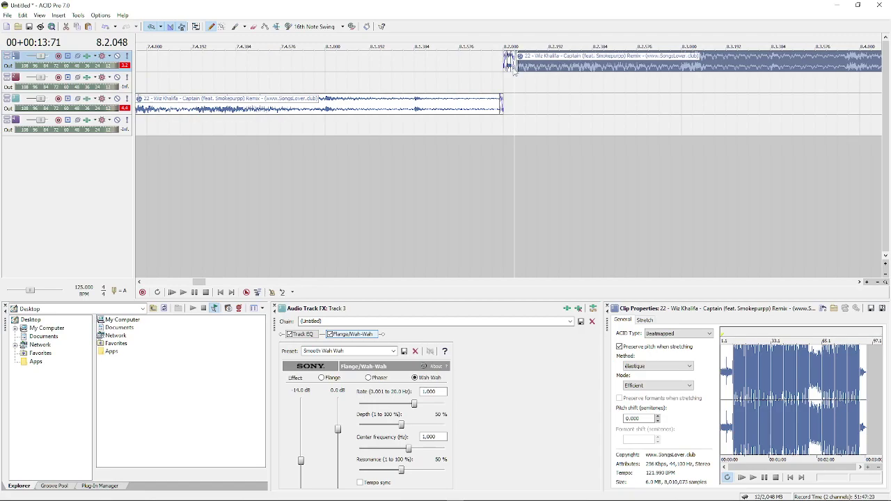
pyautogui.hotkey('ctrl', 'z')
# - Add slices of about 48 ticks on the first track at 8.1.576, 8.1.384, 8.1.192 and 8.1.000
pyautogui.click(466, 61)
pyautogui.moveTo(462, 63); pyautogui.dragTo(465, 68)
pyautogui.click(418, 69)
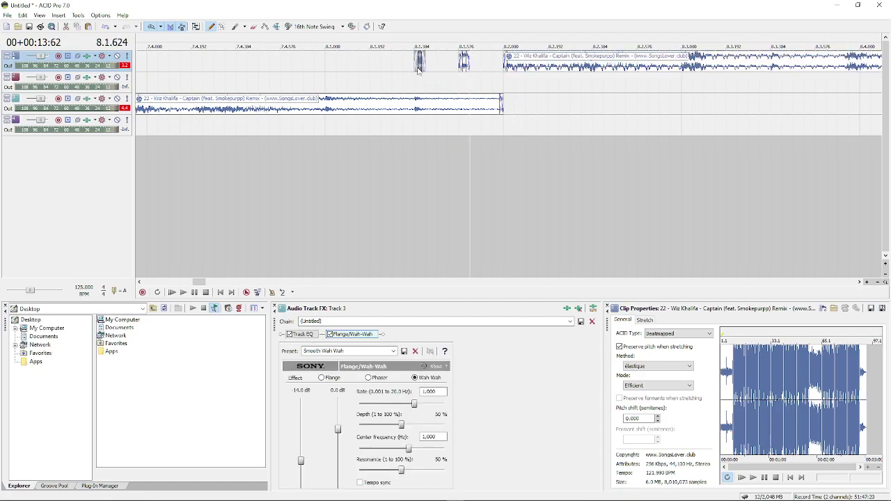
pyautogui.click(373, 70)
pyautogui.click(331, 70)
# - Copy the group of four slices at 8.1.000 to 7.4.000 and again to 7.3.000 on the first track
pyautogui.hscroll(-3, 398, 74)
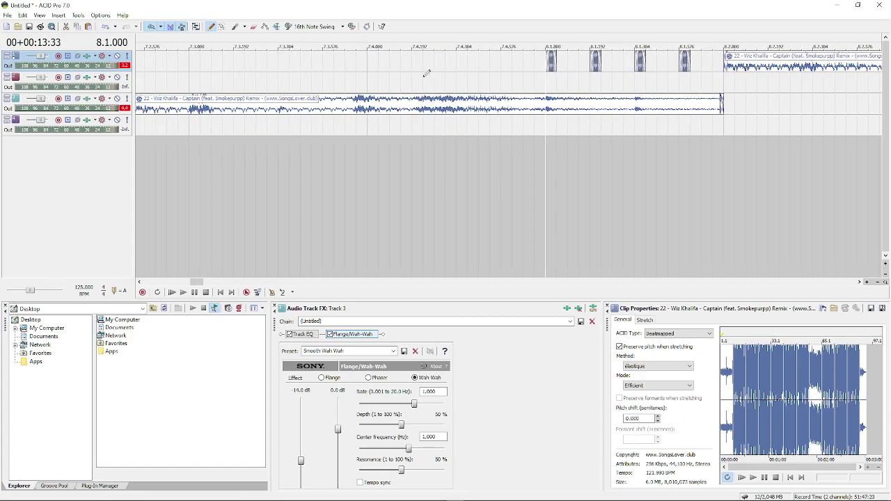
pyautogui.moveTo(545, 70); pyautogui.dragTo(373, 70)
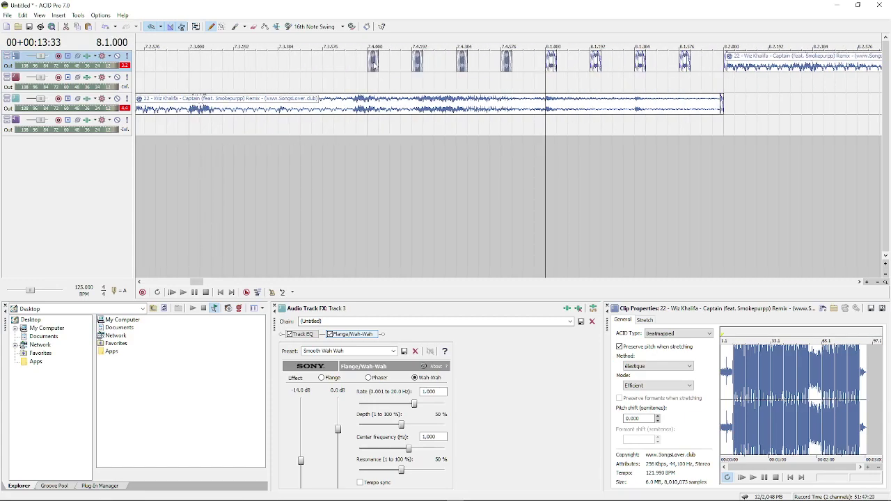
pyautogui.moveTo(199, 74); pyautogui.dragTo(199, 74)
pyautogui.hscroll(-3, 208, 73)
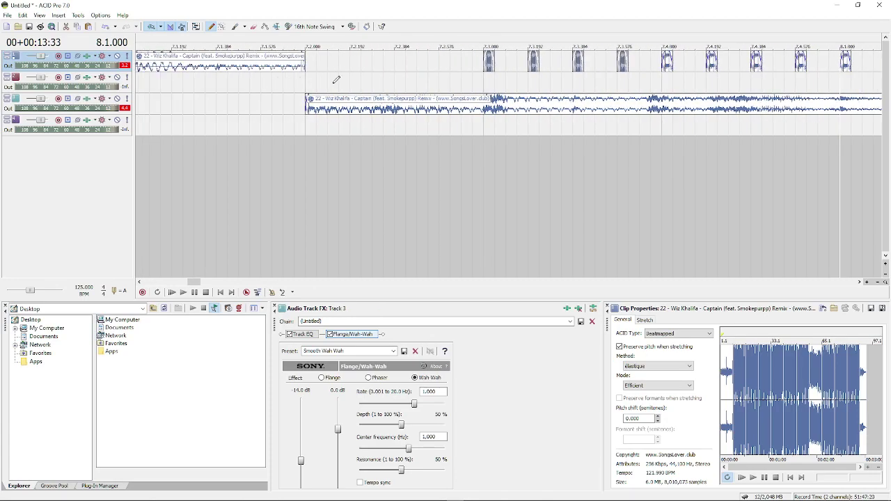
# - Add a pitch-shifted slice at 7.3.096 and extend the slice at 7.3.192 to about 144 ticks
pyautogui.click(413, 73)
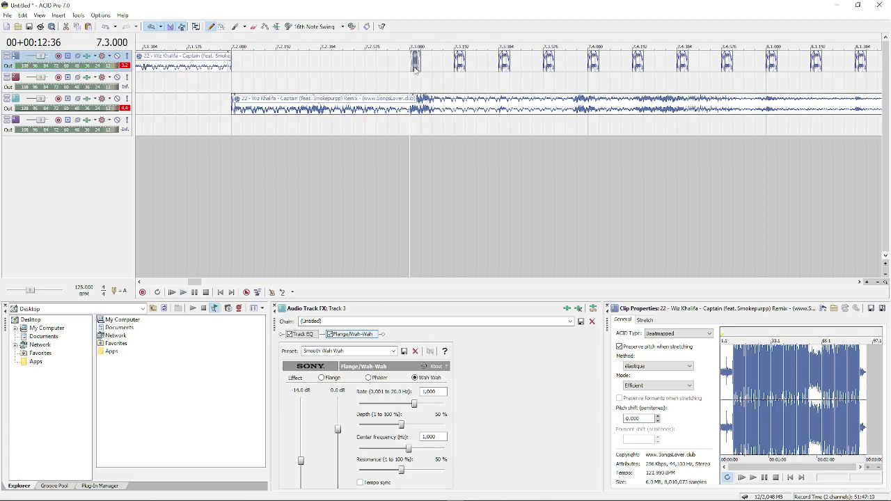
pyautogui.click(436, 68)
pyautogui.moveTo(462, 63); pyautogui.dragTo(483, 61)
pyautogui.click(441, 68)
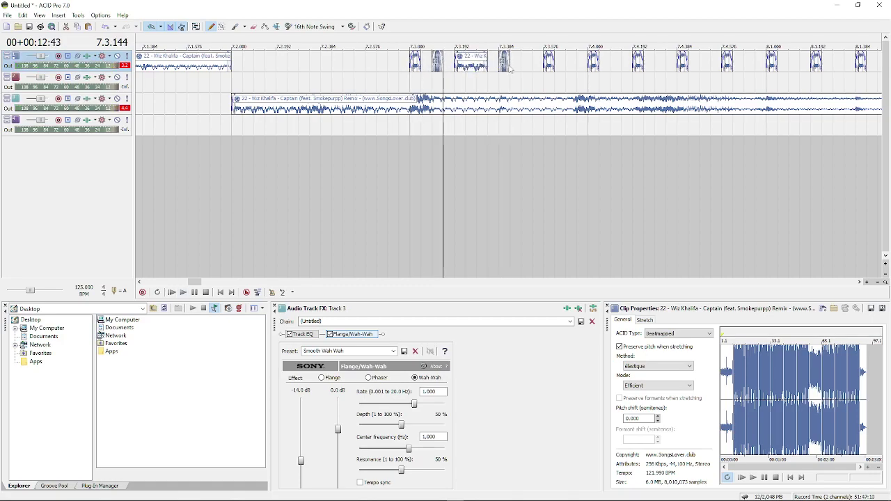
# - Add a pitch-shifted slice at 7.3.672 and extend the slice at 7.4.000 to about 144 ticks
pyautogui.click(557, 60)
pyautogui.keyDown('ctrl'); pyautogui.moveTo(547, 67); pyautogui.dragTo(611, 65); pyautogui.keyUp('ctrl')
pyautogui.click(635, 65)
pyautogui.click(571, 70)
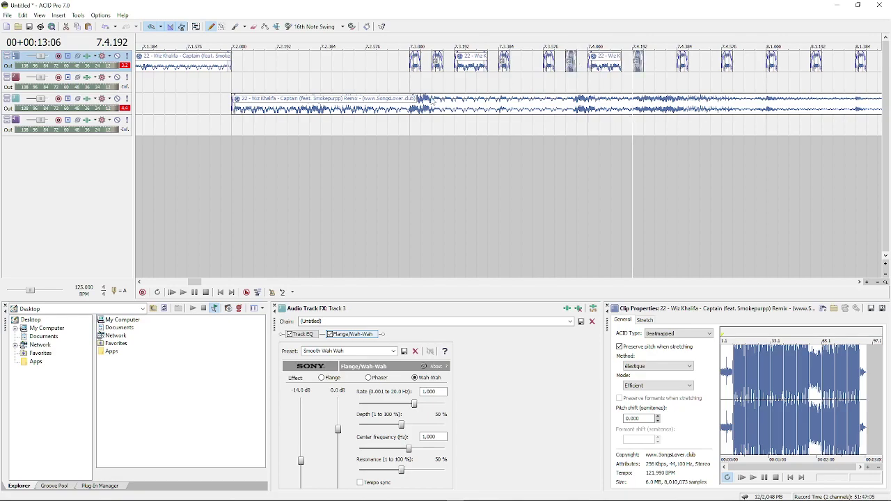
# - Play the first track's new slice pattern from 7.3.000
pyautogui.click(418, 88)
pyautogui.press('space')
pyautogui.press('space')
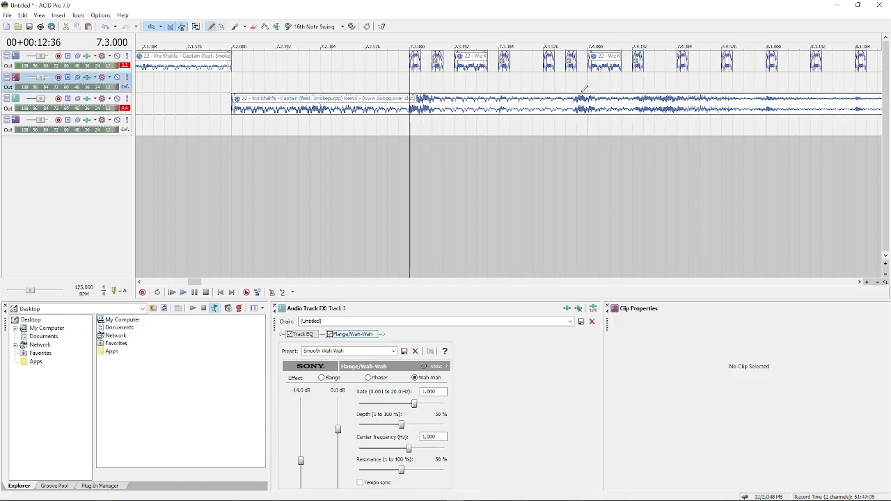
# - Extend the slice at 7.4.384 to about 144 ticks and pitch-shift the slice at 7.4.576
pyautogui.click(684, 65)
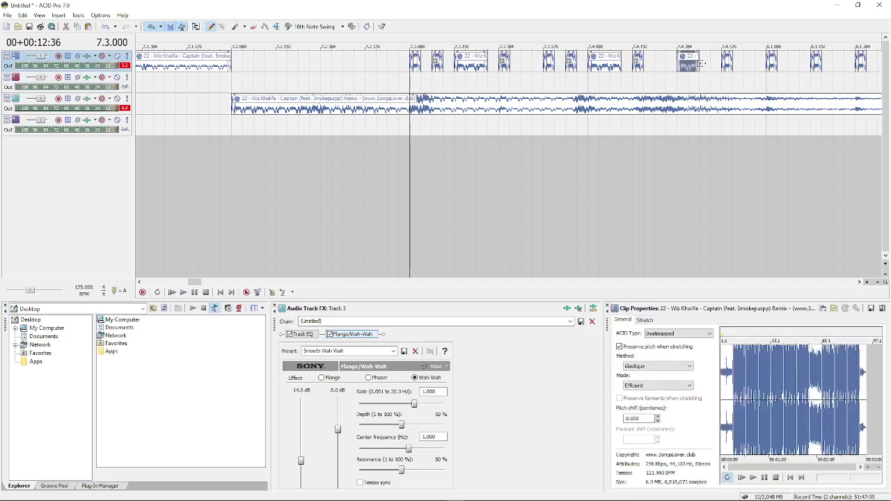
pyautogui.hscroll(5, 692, 69)
pyautogui.click(511, 69)
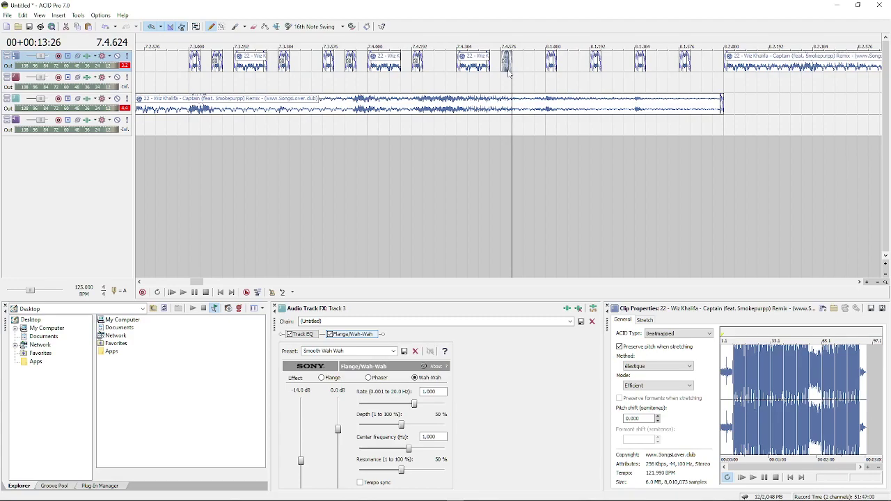
# - Add slices of about 48 ticks at 8.1.096 and 8.1.288 and extend the slice at 8.1.384 to about 144 ticks
pyautogui.click(550, 63)
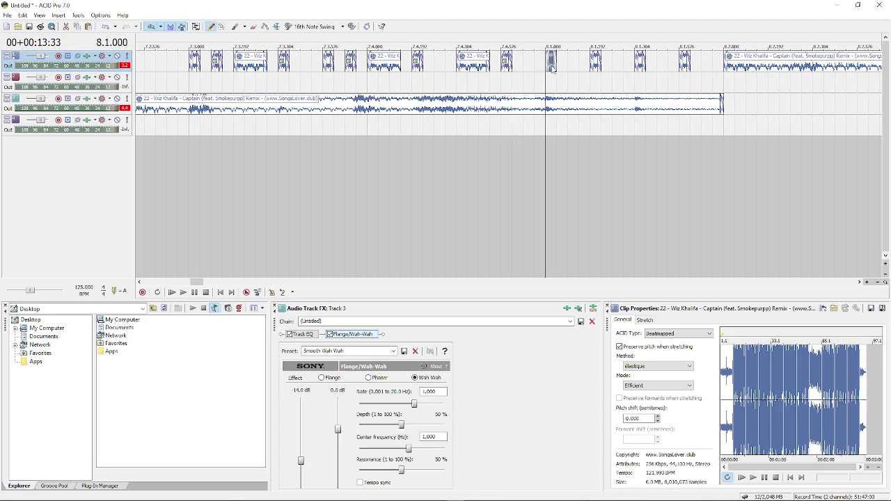
pyautogui.click(572, 67)
pyautogui.click(612, 67)
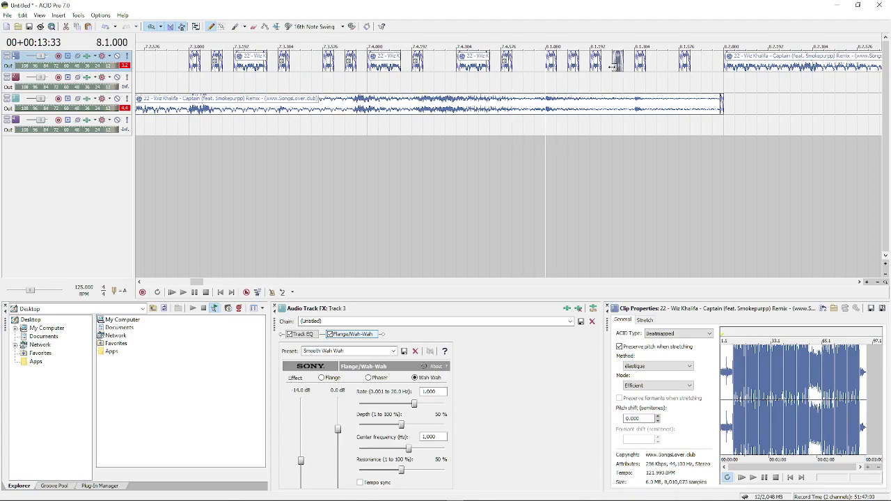
pyautogui.moveTo(643, 64); pyautogui.dragTo(667, 64)
pyautogui.click(684, 67)
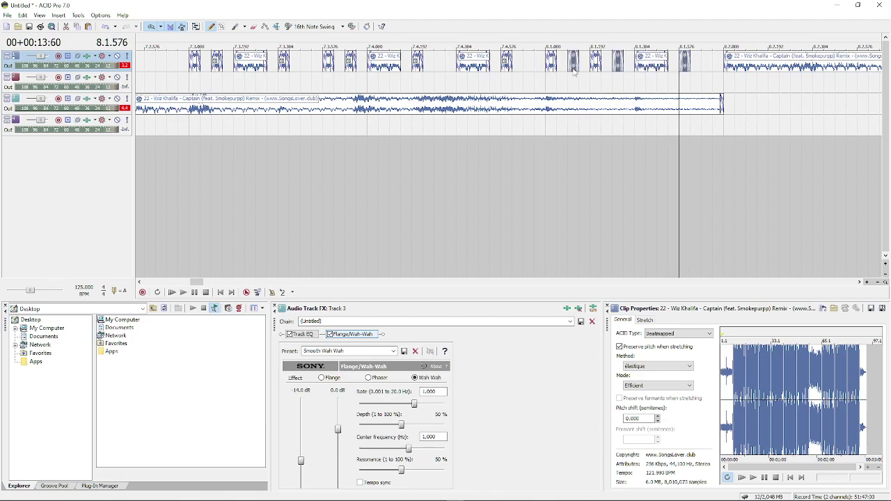
# - Play the arrangement from 7.1.000 to check the slice patterns between 7.3.000 and 8.2.000
pyautogui.scroll(-4, 446, 85)
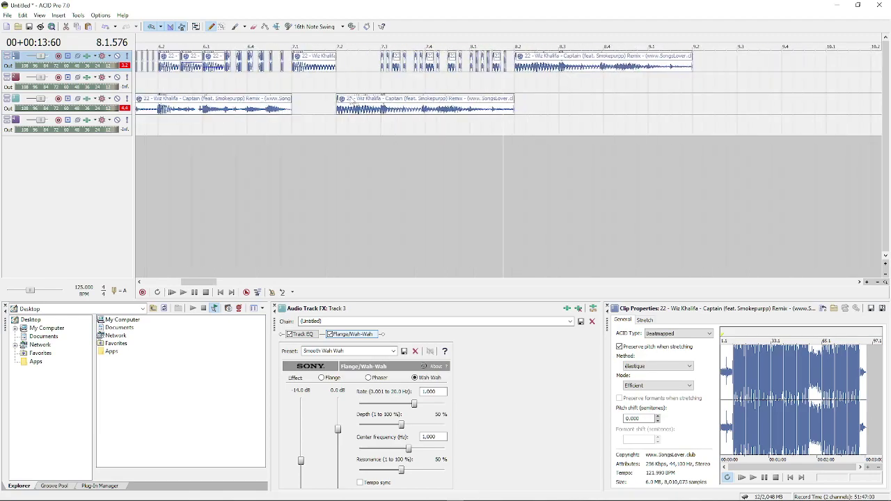
pyautogui.click(291, 98)
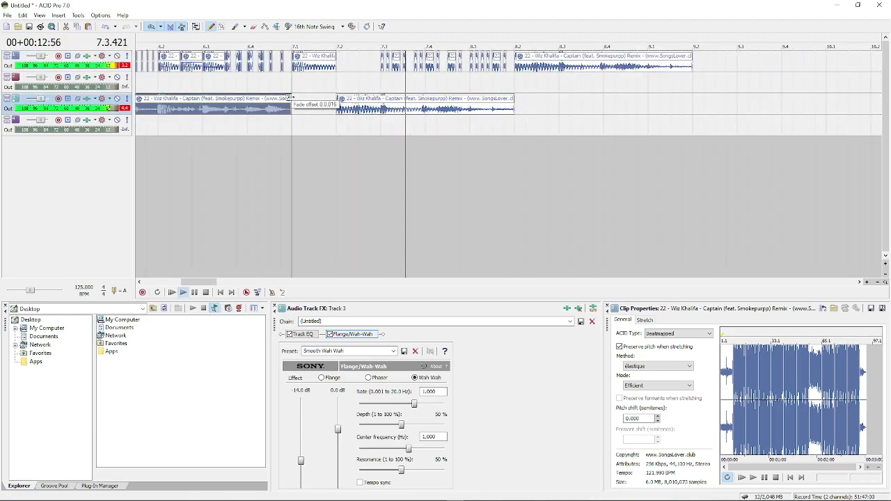
pyautogui.press('space')
pyautogui.press('space')
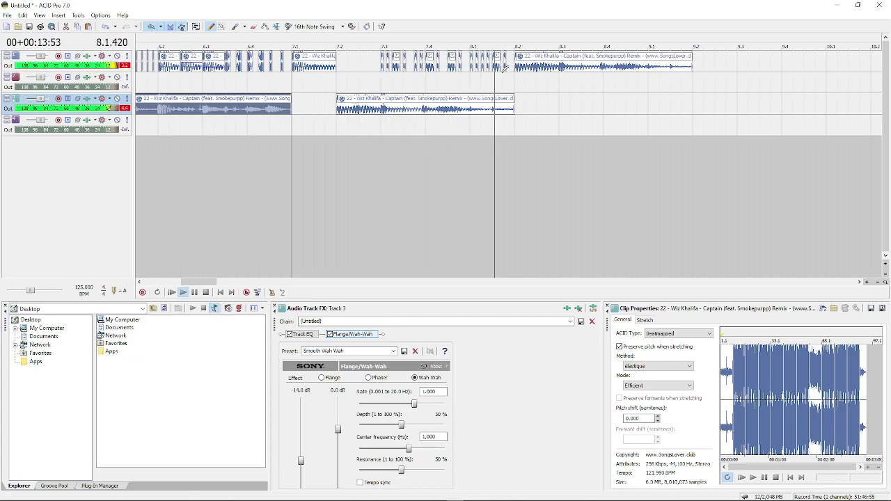
pyautogui.press('space')
pyautogui.press('space')
# - Split the first track's section at 8.3.000 and move the part after the split to the fourth track
pyautogui.click(560, 68)
pyautogui.press('s')
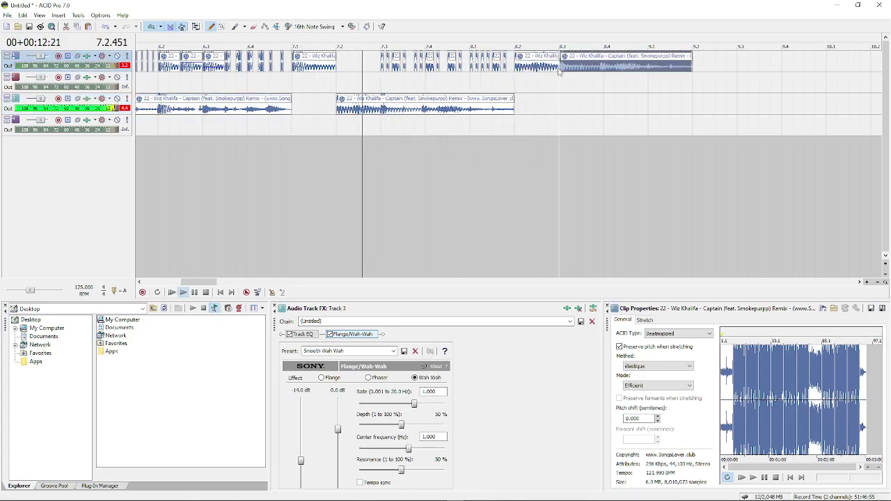
pyautogui.press('space')
pyautogui.moveTo(563, 93); pyautogui.dragTo(562, 128)
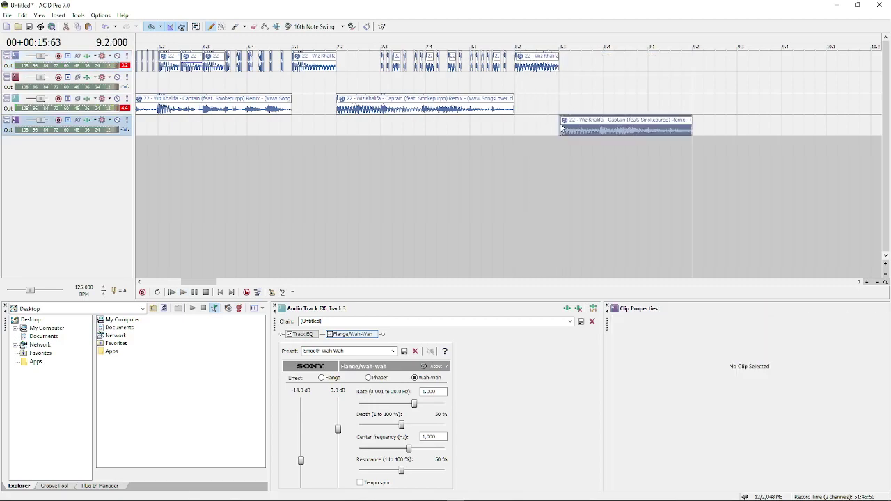
# - Add a Reverb effect to the fourth track's effects chain and apply its Cathedral preset
pyautogui.click(91, 122)
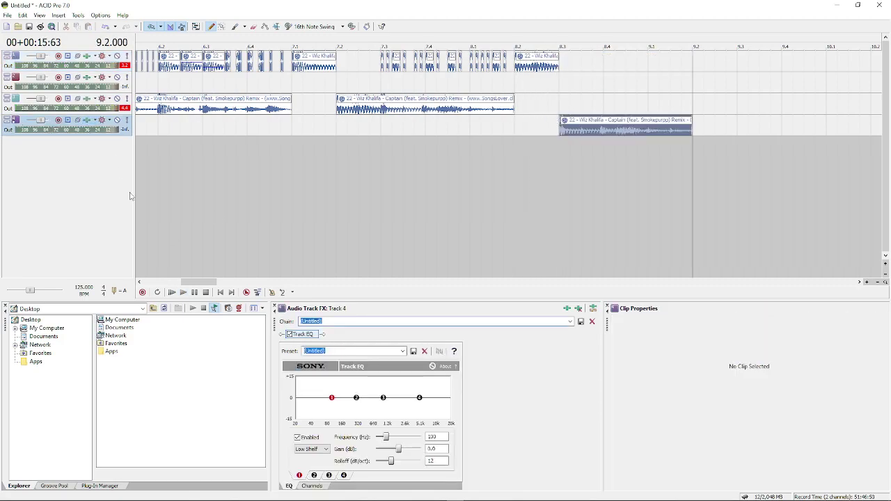
pyautogui.click(101, 120)
pyautogui.click(125, 156)
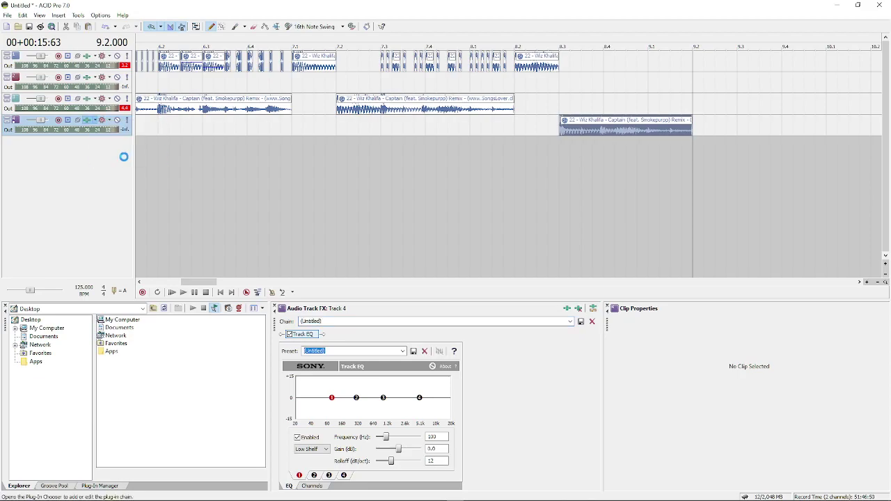
pyautogui.click(210, 81)
pyautogui.click(571, 48)
pyautogui.click(571, 21)
pyautogui.click(402, 351)
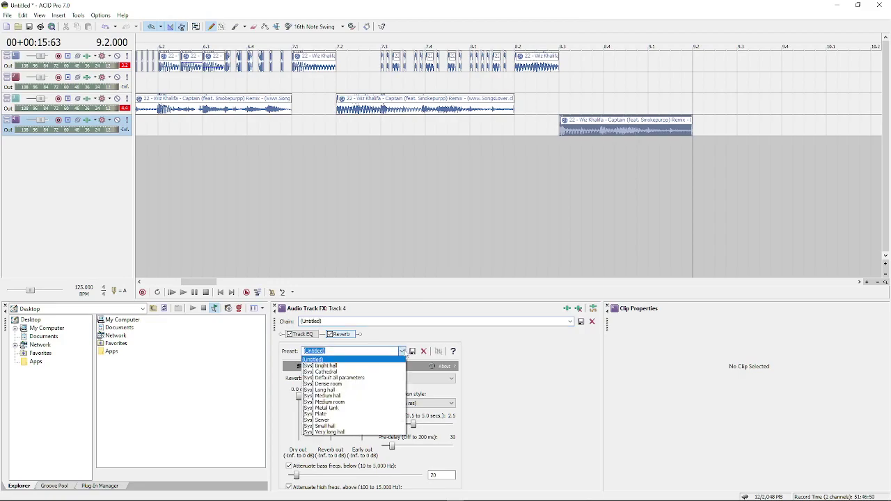
pyautogui.click(328, 371)
# - Play from 7.3.000 to check the reverb, and split the fourth track's section at 8.4.000, deleting the part after the split
pyautogui.click(381, 132)
pyautogui.press('space')
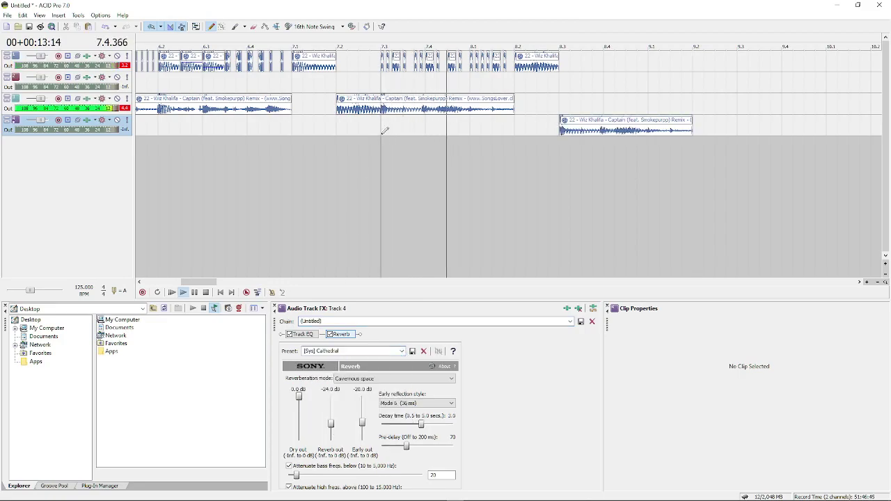
pyautogui.press('space')
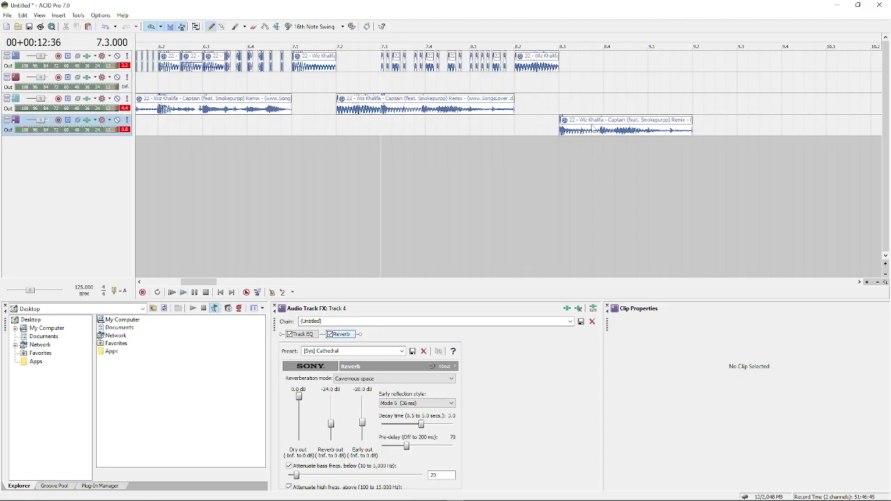
pyautogui.click(601, 131)
pyautogui.press('s')
pyautogui.press('Delete')
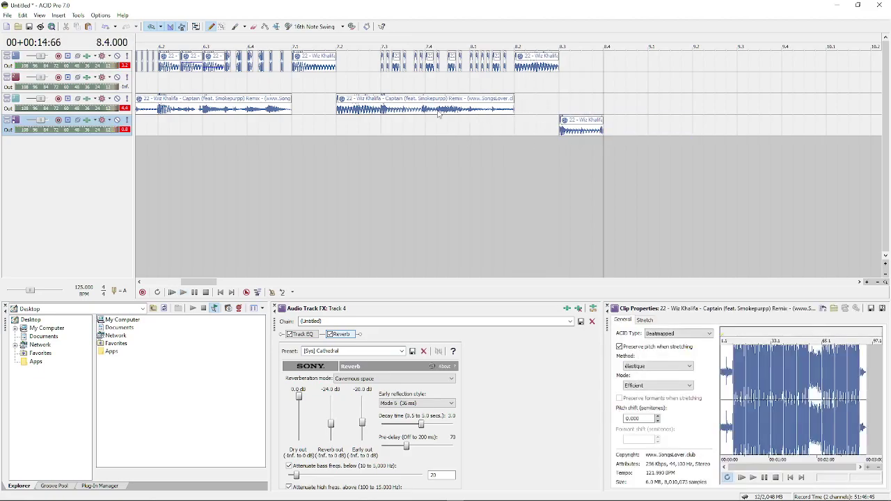
# - Play from the first track's section at 7.1.000 and paste a copy of that section at 9.1.000
pyautogui.click(300, 75)
pyautogui.press('space')
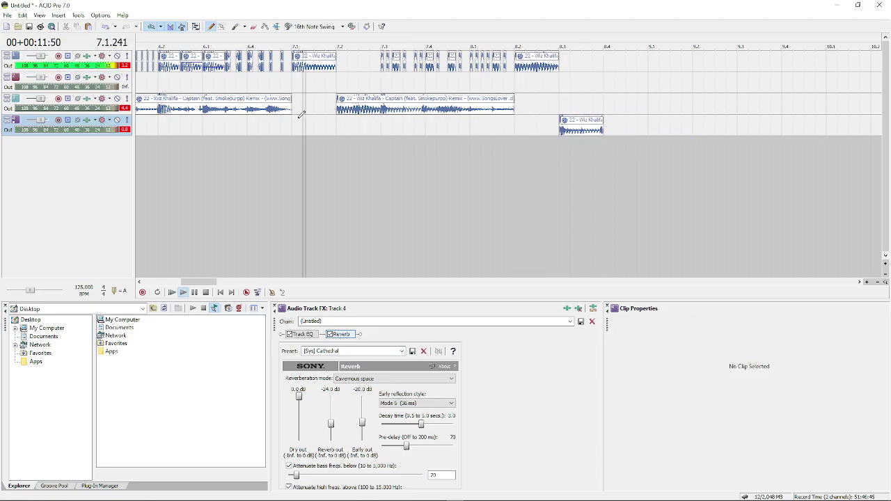
pyautogui.click(306, 69)
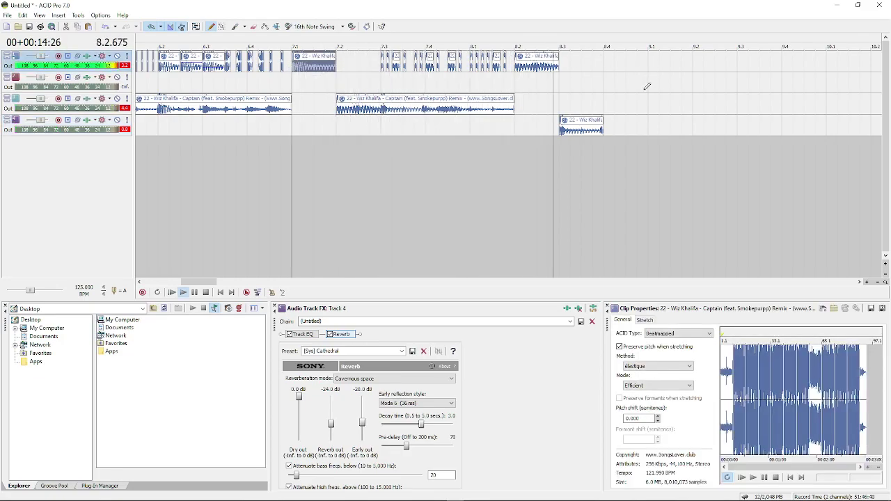
pyautogui.click(652, 61)
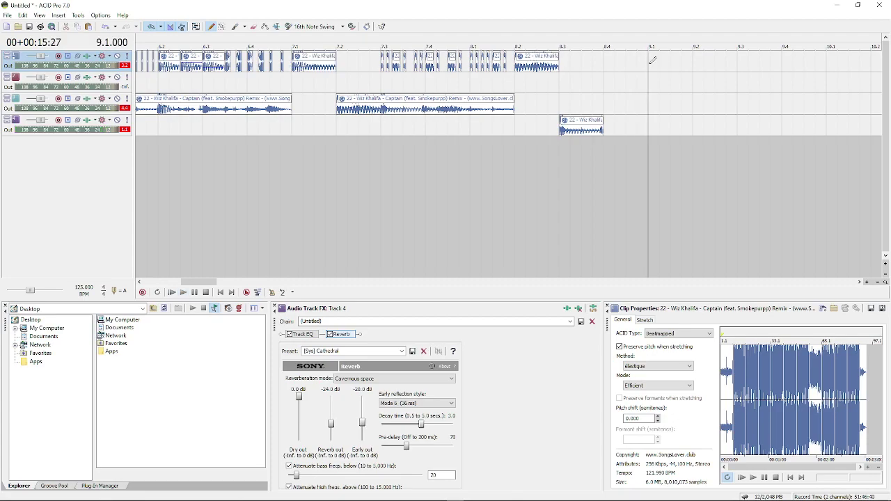
pyautogui.click(652, 60)
# - Reduce the fourth track's section to slices of about 192 ticks at 8.3.000 and 8.3.384, and play from 7.1.192
pyautogui.click(582, 130)
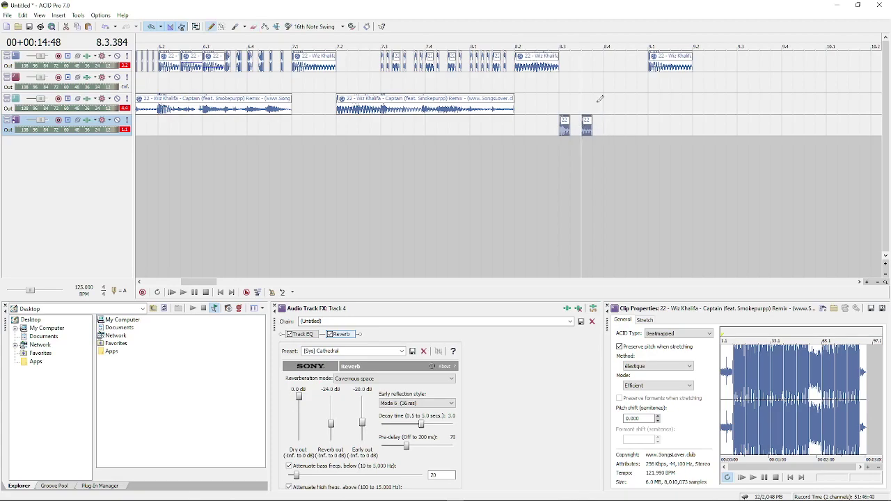
pyautogui.hotkey('ctrl', 's')
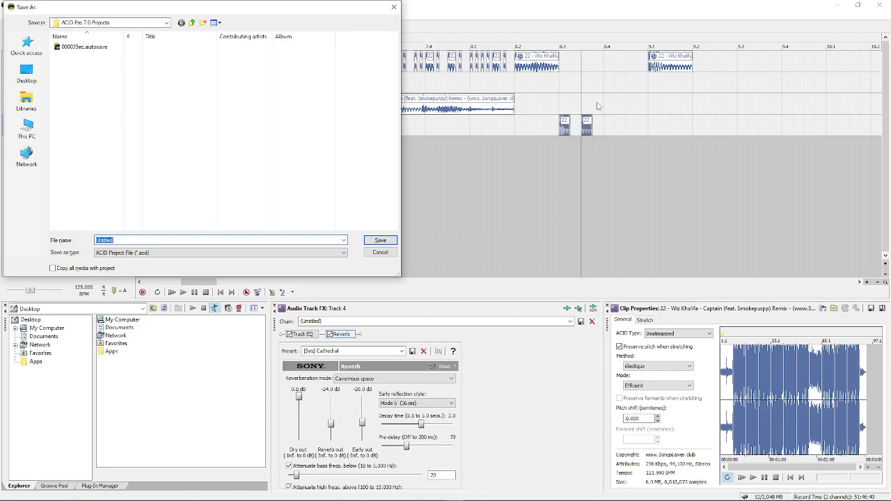
pyautogui.click(383, 254)
pyautogui.click(304, 122)
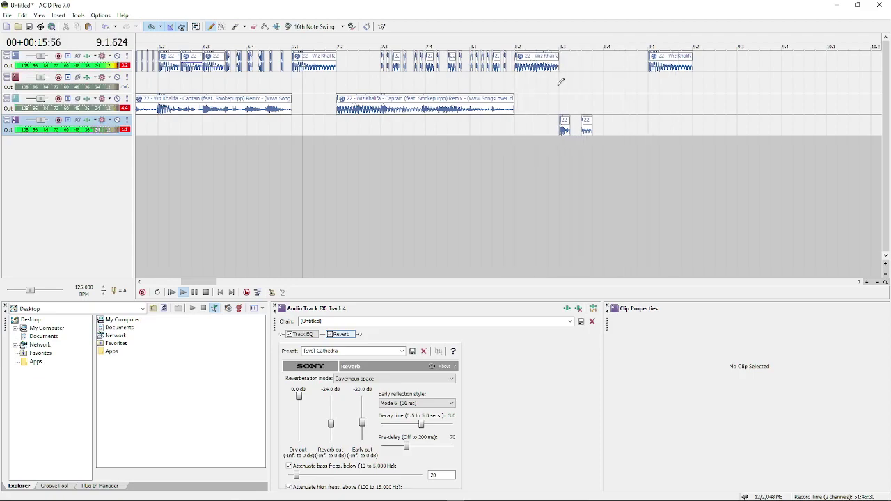
# - Split the first track's section at 9.1.048, copy the short slice before the split, and undo the split
pyautogui.click(652, 70)
pyautogui.scroll(1, 652, 69)
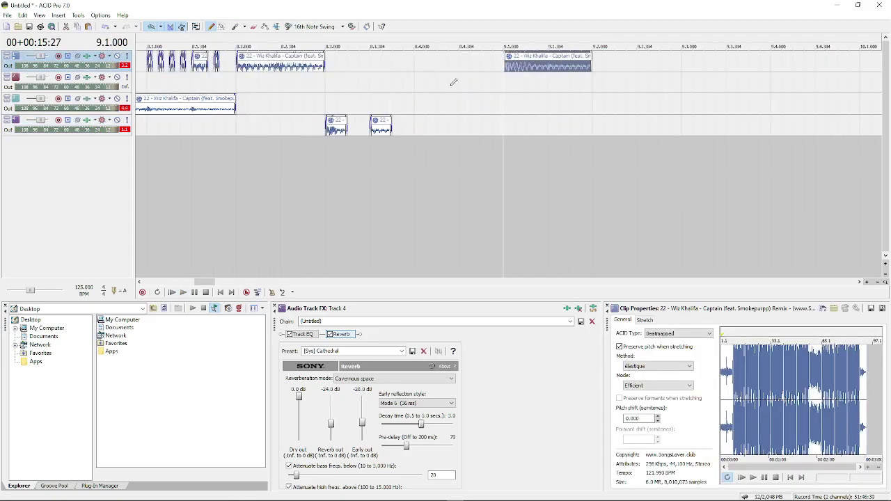
pyautogui.scroll(2, 503, 68)
pyautogui.click(513, 70)
pyautogui.press('s')
pyautogui.click(510, 70)
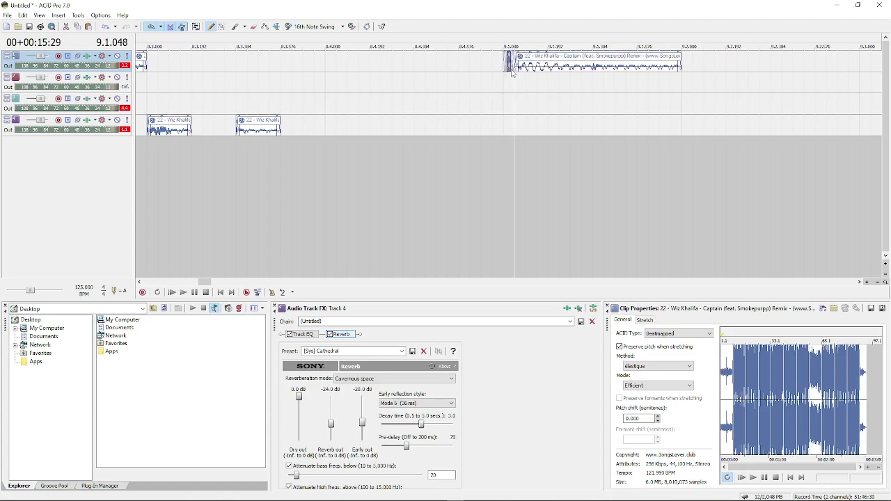
pyautogui.hotkey('ctrl', 'c')
pyautogui.hotkey('ctrl', 'z')
# - Paste the copied slice on the first track at 8.4.000, 8.4.192, 8.4.384 and 8.4.576
pyautogui.click(329, 65)
pyautogui.hotkey('ctrl', 'v')
pyautogui.click(374, 70)
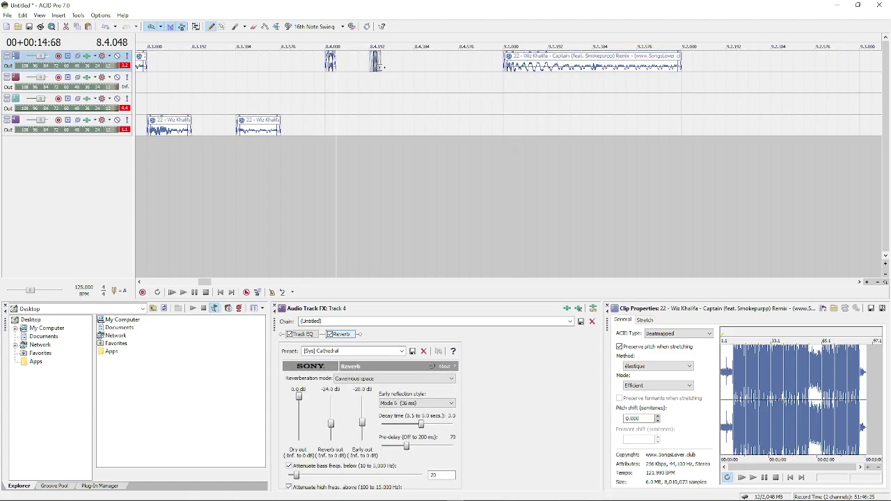
pyautogui.click(419, 68)
pyautogui.click(464, 67)
# - Delete the slice at 8.4.576 and extend the slice at 8.4.384 to about 192 ticks
pyautogui.click(332, 67)
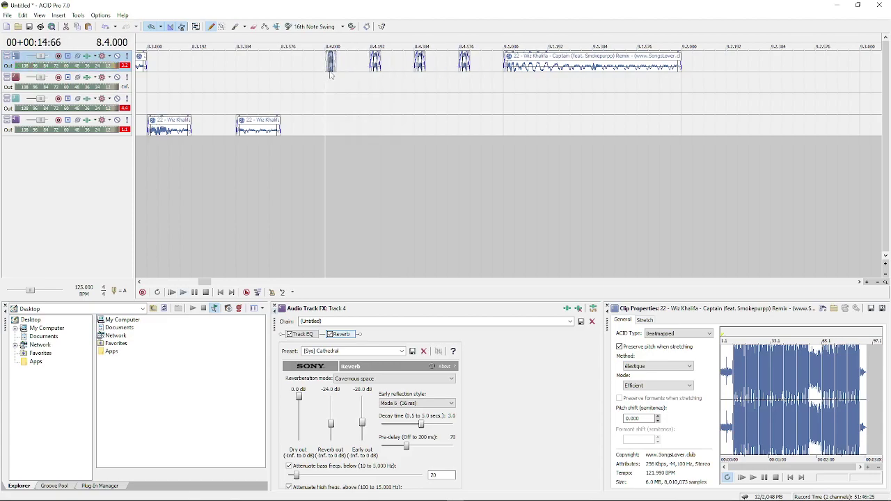
pyautogui.click(374, 71)
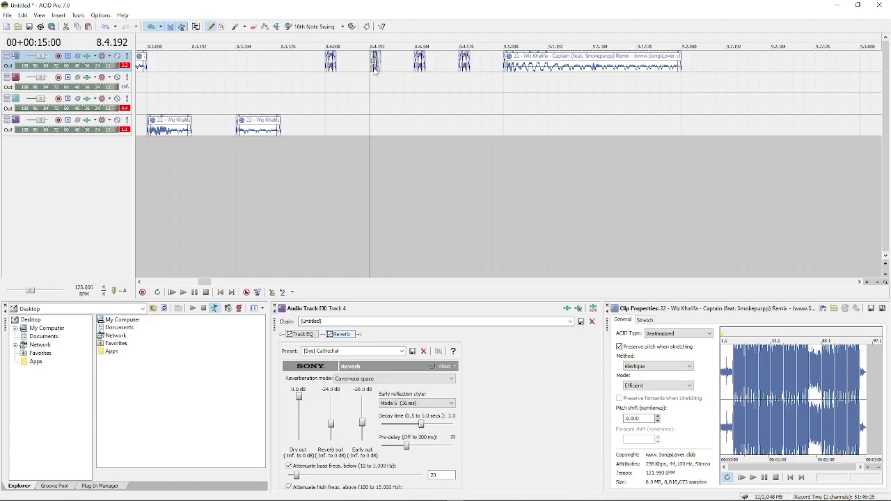
pyautogui.click(465, 69)
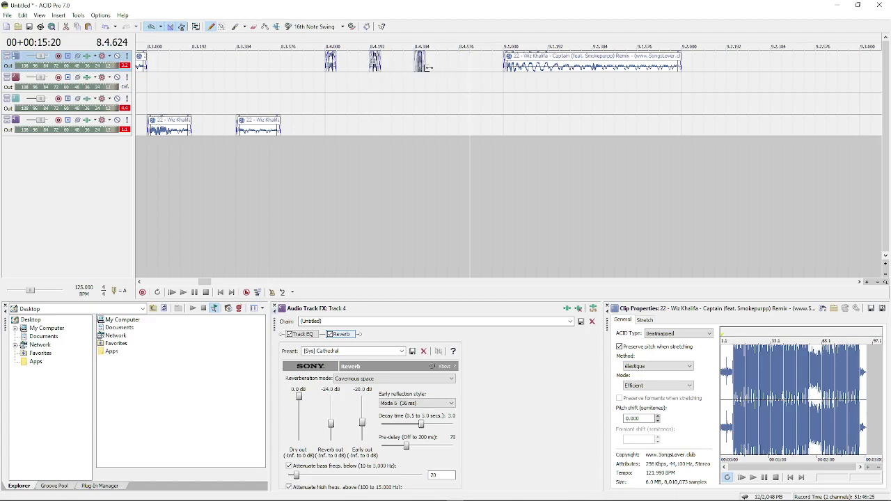
pyautogui.moveTo(426, 68); pyautogui.dragTo(458, 65)
# - Play the arrangement from 8.4.000 to check the new slices
pyautogui.click(327, 118)
pyautogui.press('space')
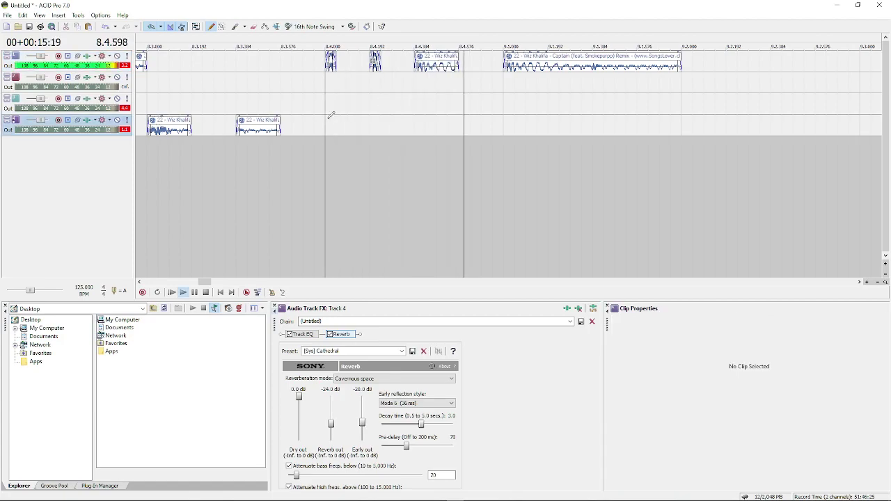
pyautogui.press('space')
pyautogui.press('space')
# - Extend the first track's section at 9.1.000 to about 9.4.576 and erase 96-tick gaps at 9.1.096, 9.1.288, 9.1.480, 9.2.096, 9.2.288 and 9.2.672
pyautogui.scroll(-4, 408, 119)
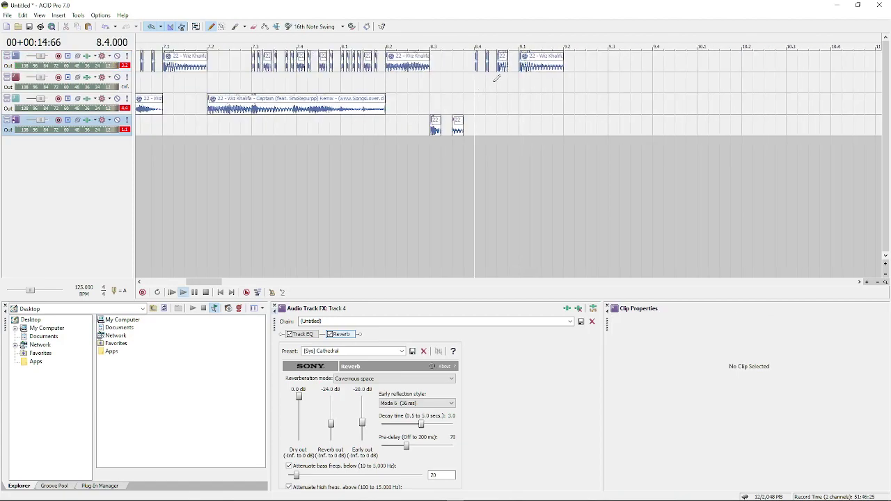
pyautogui.moveTo(565, 64); pyautogui.dragTo(686, 66)
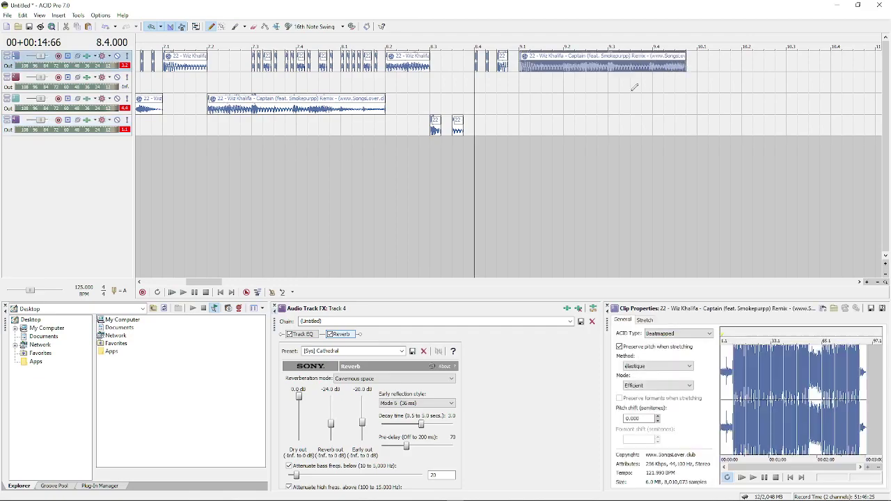
pyautogui.scroll(2, 529, 76)
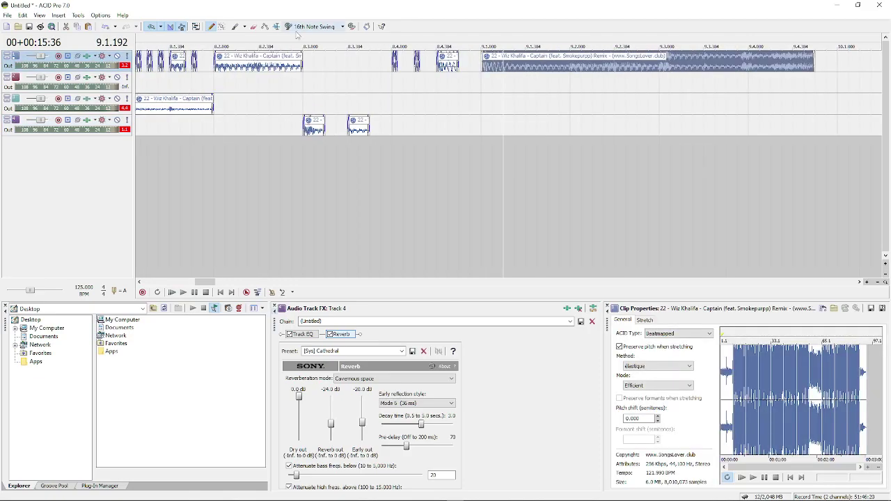
pyautogui.click(254, 26)
pyautogui.click(498, 64)
pyautogui.click(519, 64)
pyautogui.click(540, 64)
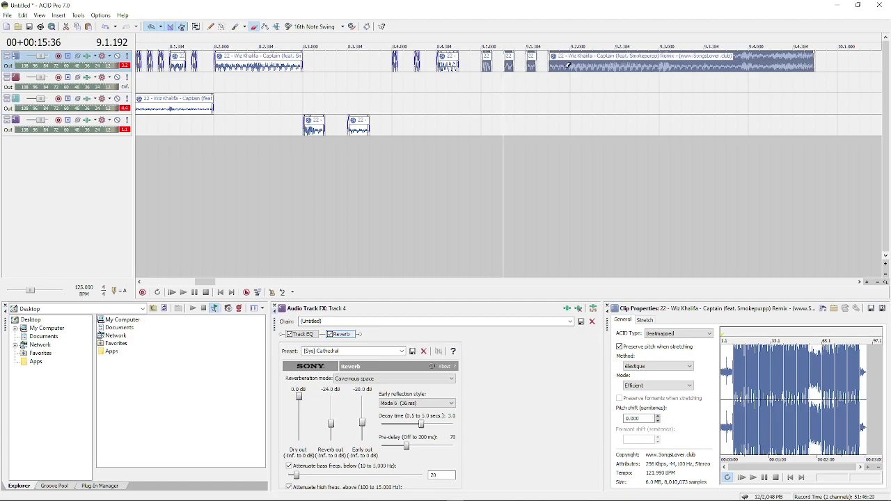
pyautogui.click(592, 64)
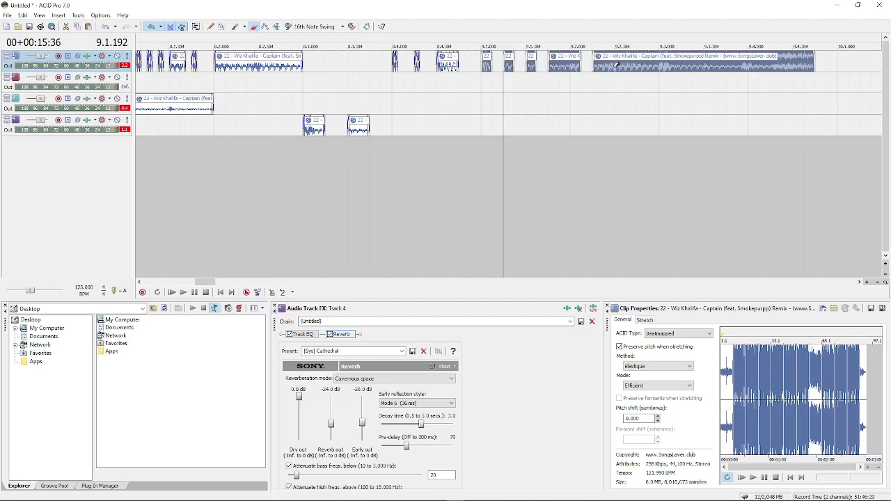
pyautogui.click(614, 65)
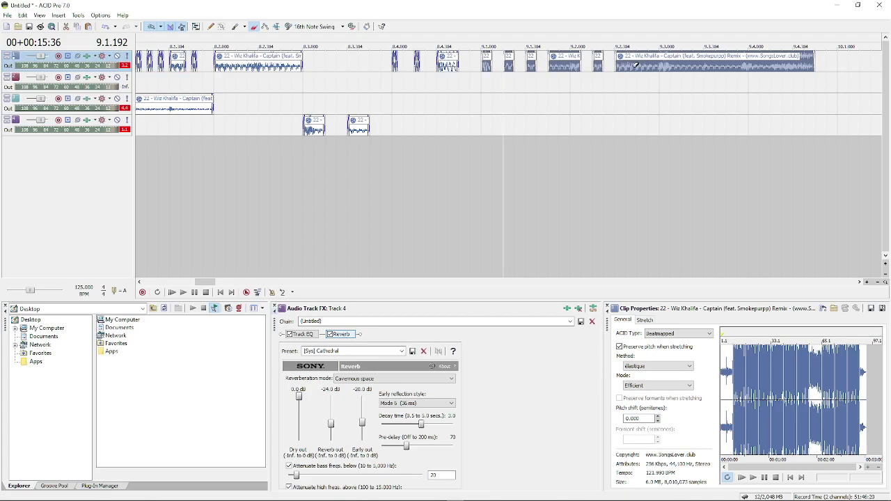
pyautogui.click(658, 65)
pyautogui.hotkey('ctrl', 'd')
# - Play the arrangement from 8.2.000 and from 7.1.384 to check the slice patterns after 8.3.000
pyautogui.scroll(-3, 665, 81)
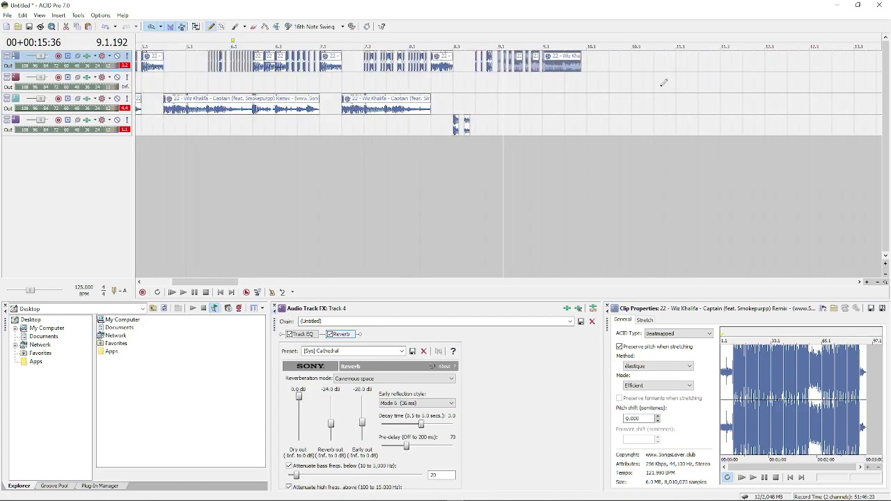
pyautogui.click(436, 107)
pyautogui.press('space')
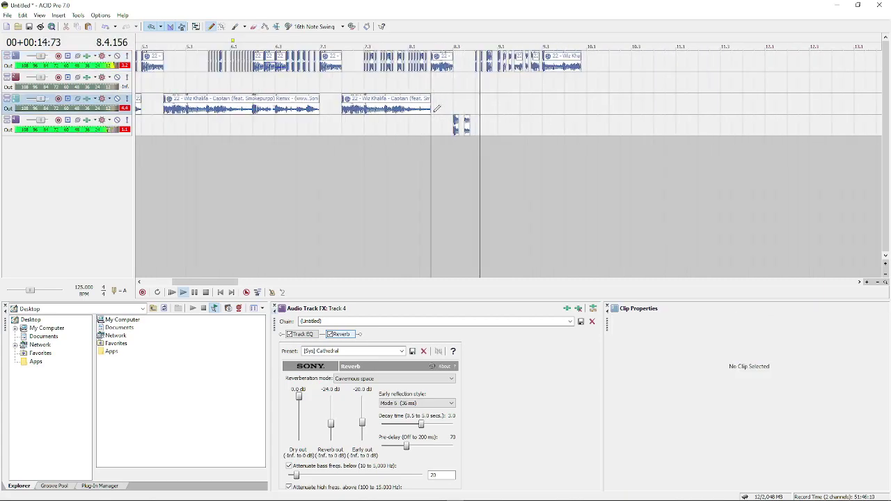
pyautogui.press('space')
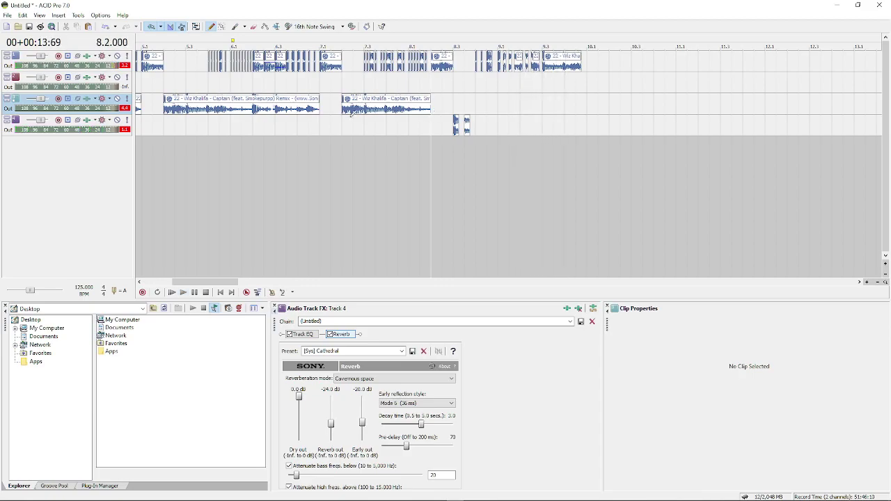
pyautogui.click(330, 116)
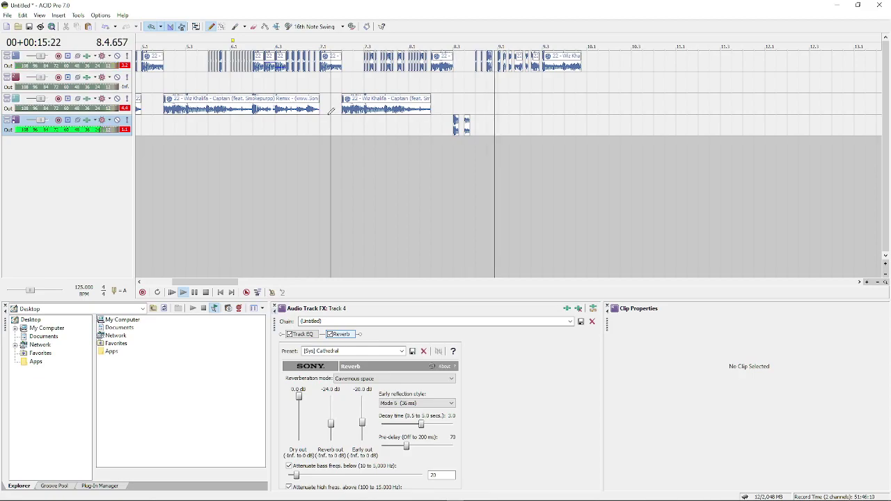
# - Play the arrangement from the start, review the first track's slices from 3.1.000, and return to the project start
pyautogui.hotkey('ctrl', 'Home')
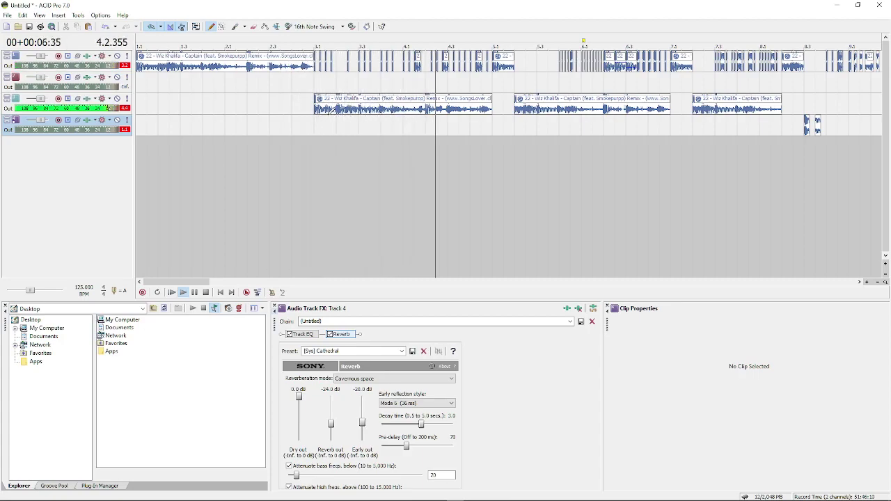
pyautogui.press('space')
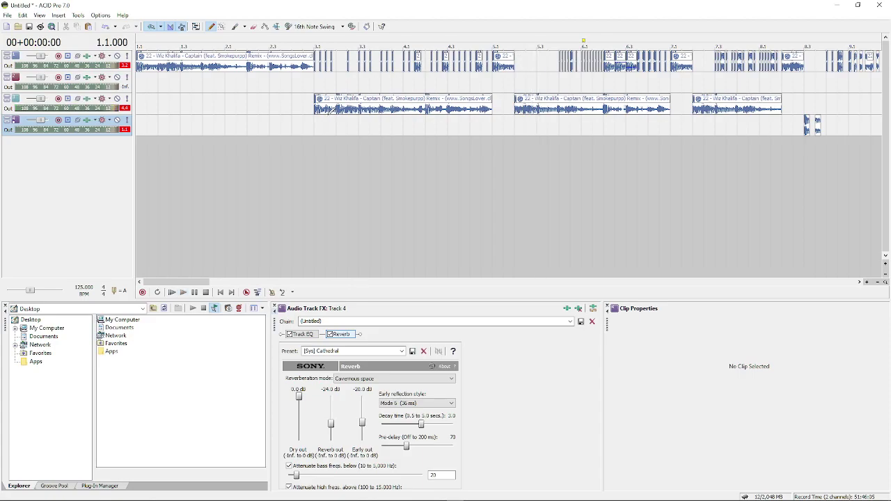
pyautogui.click(317, 73)
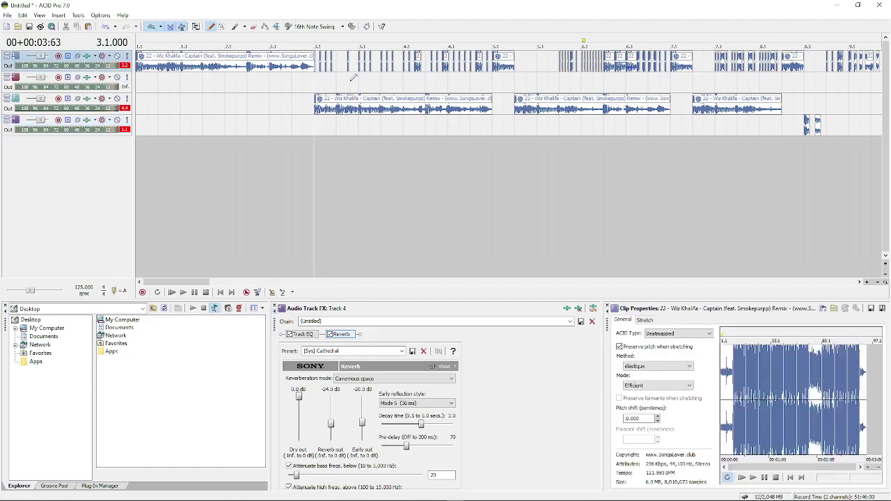
pyautogui.click(370, 68)
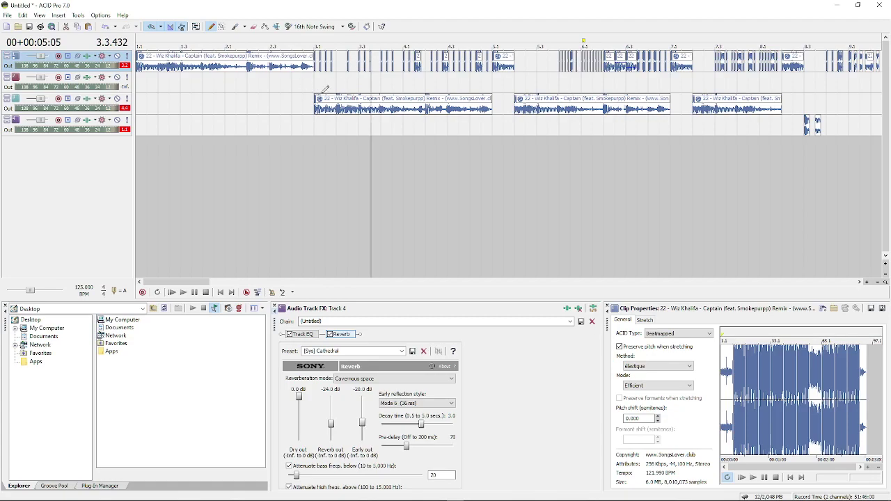
pyautogui.hotkey('ctrl', 'Home')
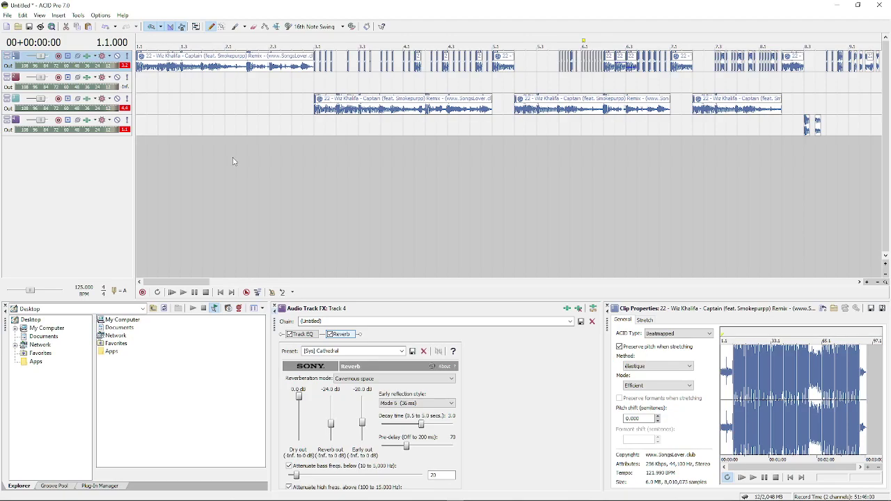
pyautogui.scroll(-2, 233, 161)
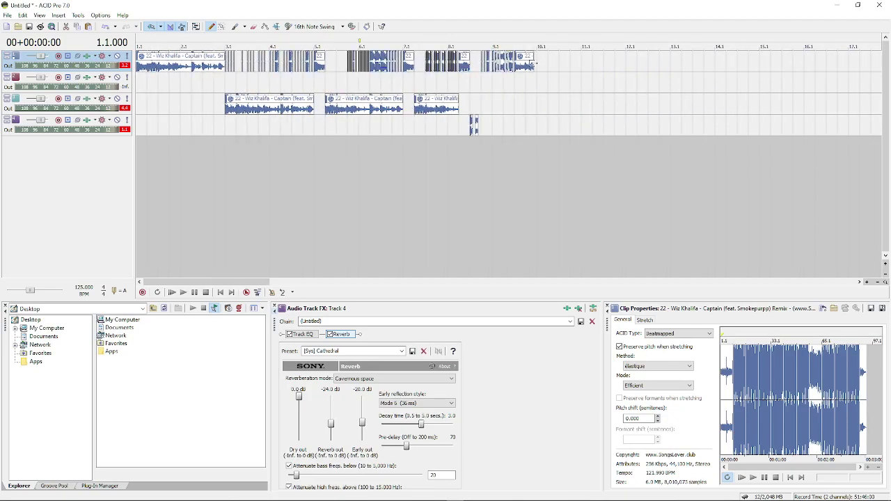
# - Extend the first track's last section for a playback check, and delete that section from 9.3.000 onward
pyautogui.moveTo(535, 63); pyautogui.dragTo(592, 64)
pyautogui.press('space')
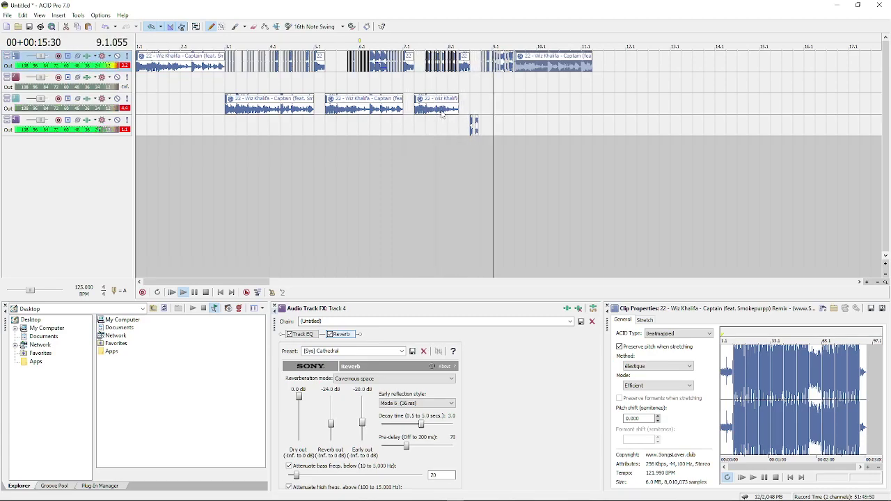
pyautogui.press('space')
pyautogui.click(516, 73)
pyautogui.press('Delete')
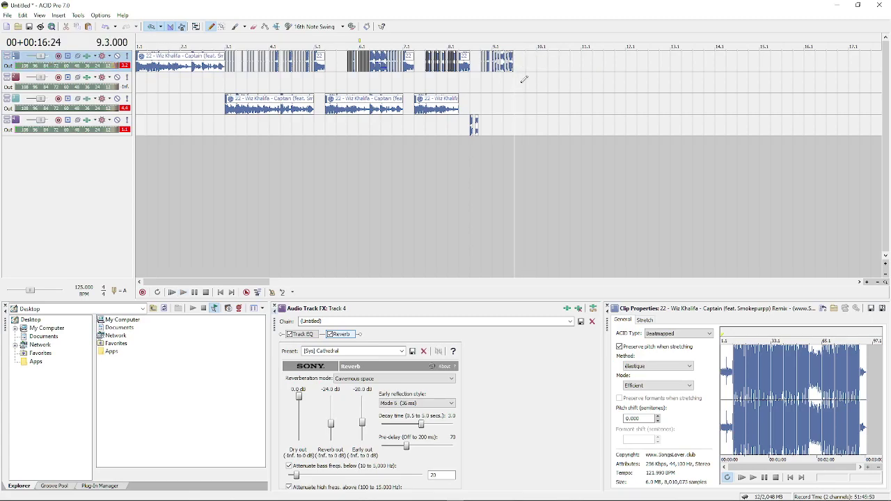
# - Draw a section on the third track from 9.3.000 and trim its end at 11.1.000
pyautogui.click(525, 97)
pyautogui.click(520, 101)
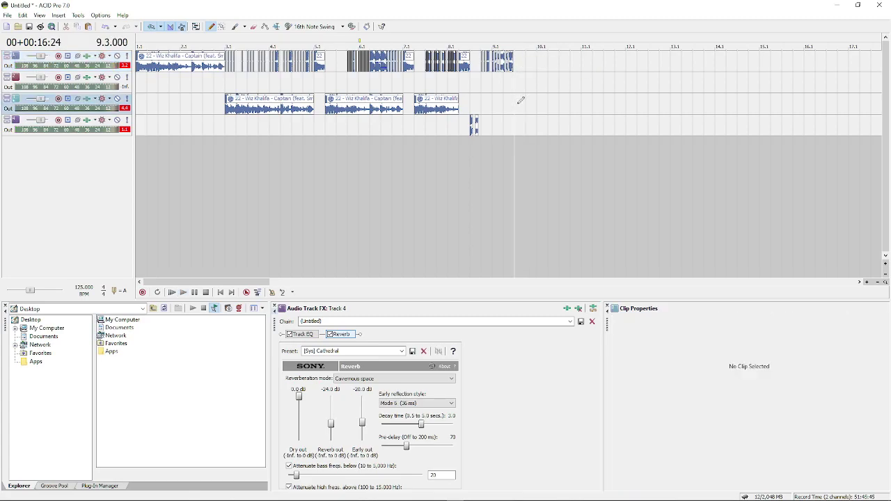
pyautogui.moveTo(520, 100); pyautogui.dragTo(592, 108)
pyautogui.press('space')
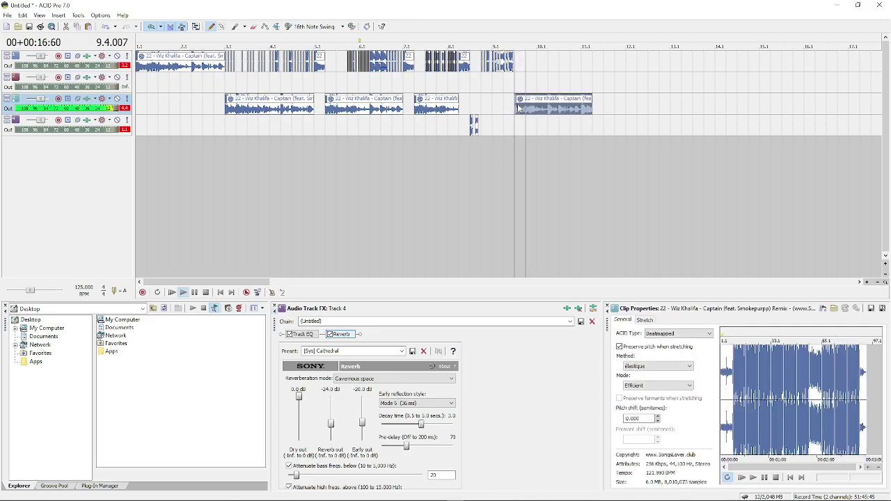
pyautogui.press('space')
pyautogui.click(585, 114)
pyautogui.press('s')
pyautogui.press('Delete')
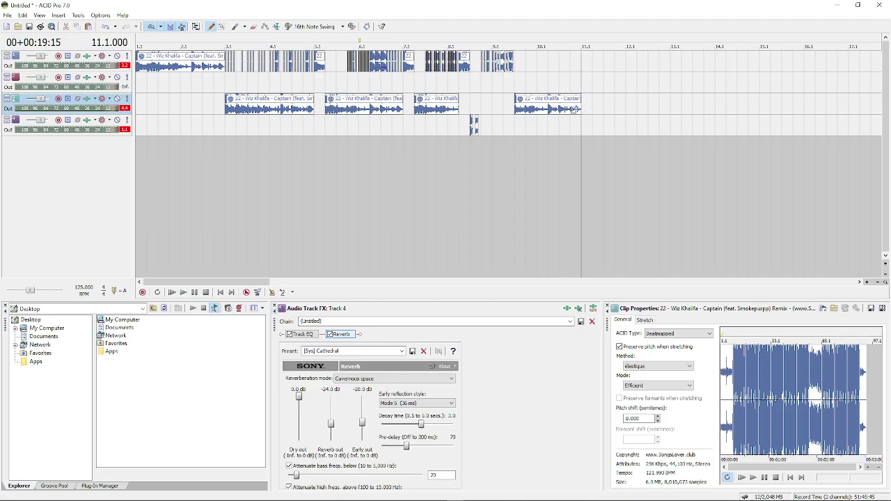
# - Select and copy the first track's run of eleven slices starting at 3.1.000
pyautogui.click(226, 70)
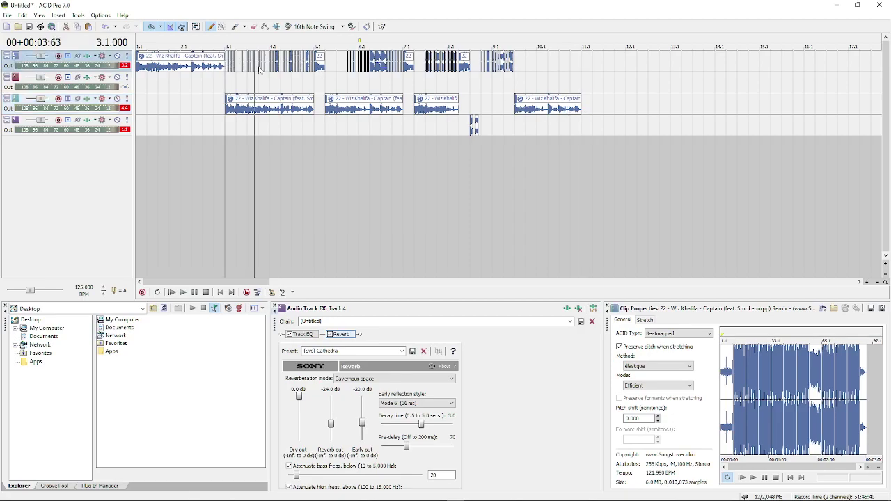
pyautogui.scroll(4, 466, 68)
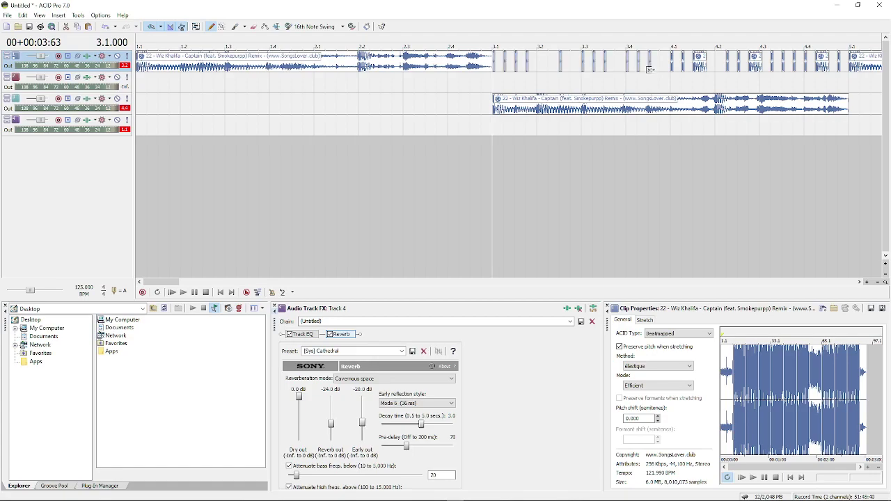
pyautogui.scroll(-5, 650, 69)
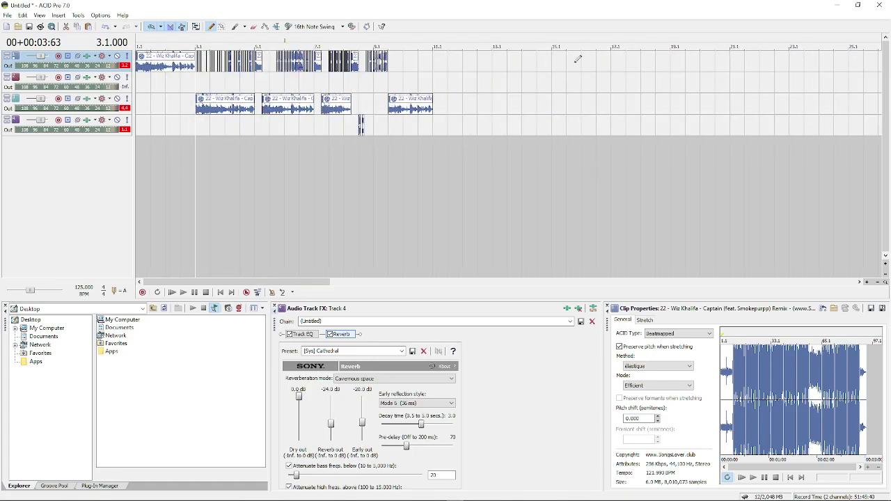
# - Play the arrangement from 8.4.384 to check the slices leading up to 9.3.000
pyautogui.press('space')
pyautogui.click(381, 84)
pyautogui.scroll(5, 382, 81)
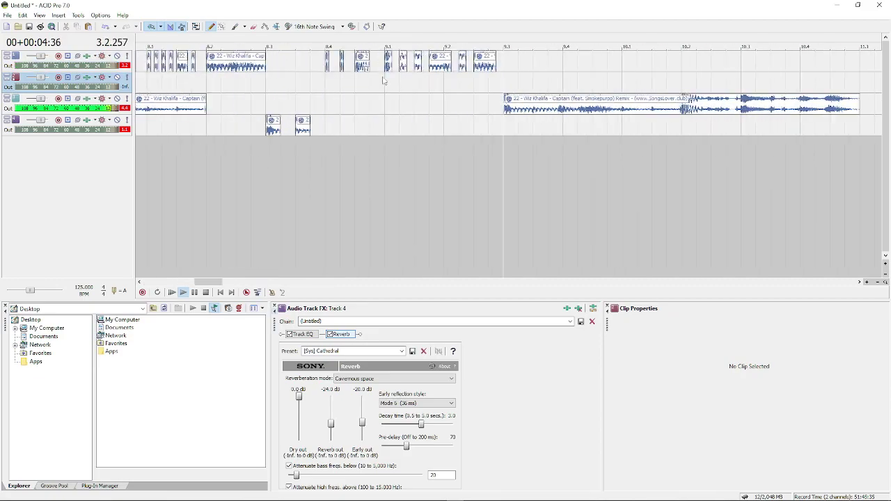
pyautogui.click(354, 88)
pyautogui.press('space')
pyautogui.press('space')
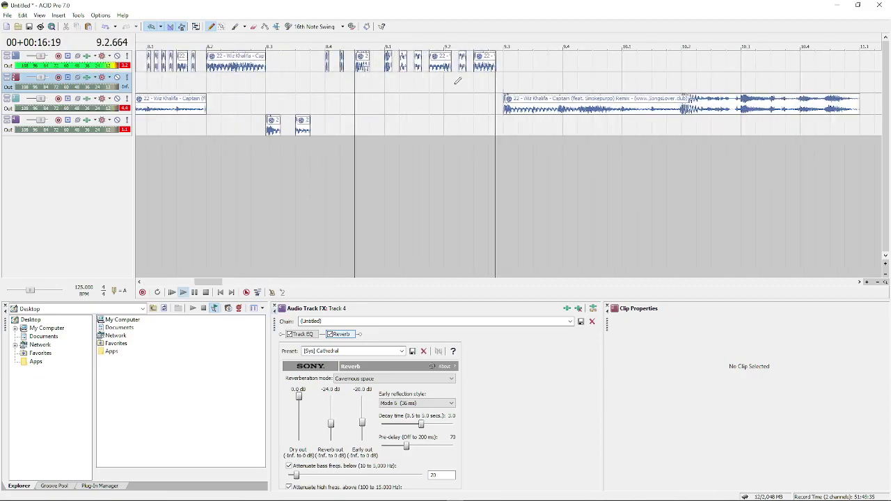
pyautogui.press('space')
# - Paste the copied slices on the first track at 9.4.000 and play from 9.1.576 to check them
pyautogui.click(563, 63)
pyautogui.hotkey('ctrl', 'v')
pyautogui.click(436, 101)
pyautogui.press('space')
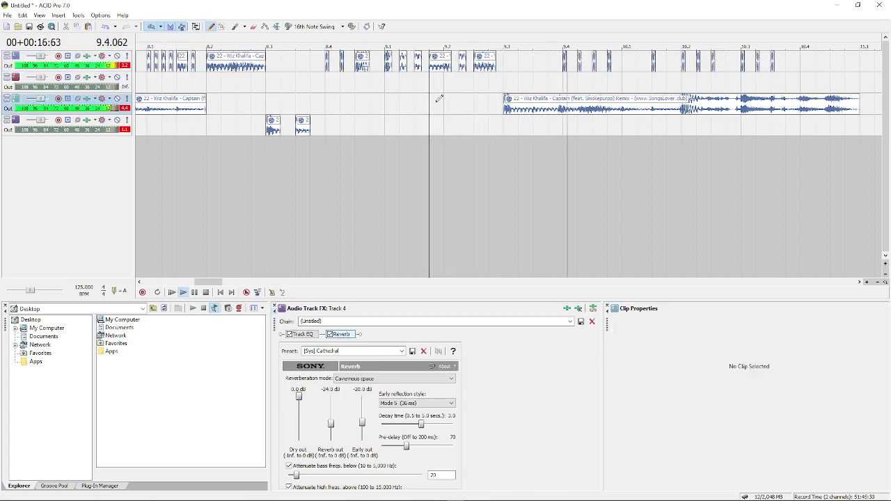
pyautogui.press('space')
# - Copy the first track's slice at 10.2.192 to 10.2.576
pyautogui.click(712, 59)
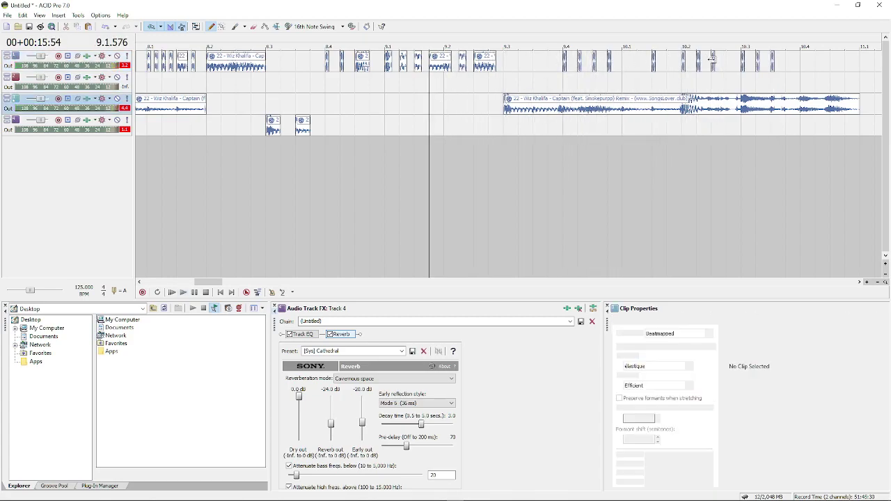
pyautogui.scroll(2, 714, 56)
pyautogui.scroll(1, 480, 64)
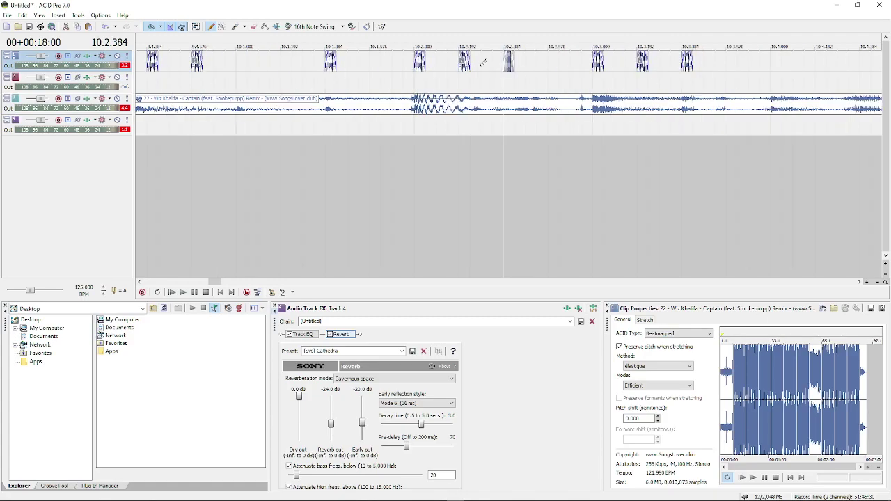
pyautogui.click(465, 67)
pyautogui.click(553, 63)
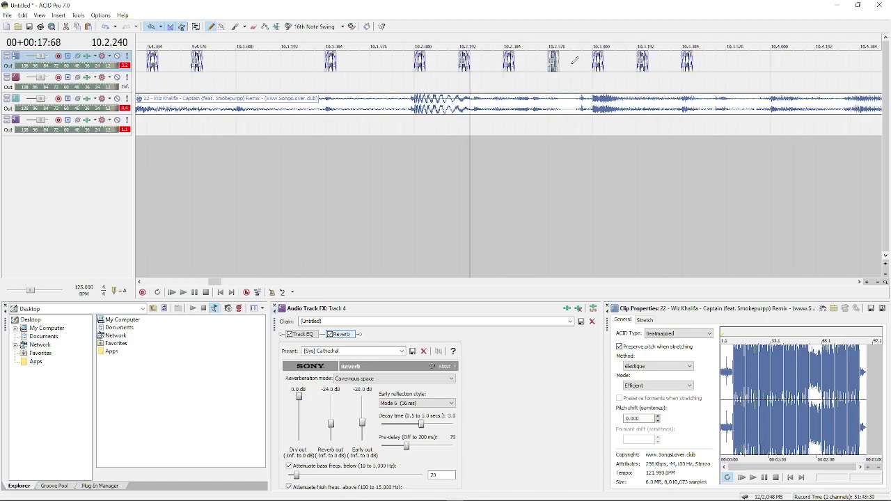
# - Move the first track's three slices from 10.3.000 to 10.4.000 and copy the slice at 10.1.384 to 10.3.384
pyautogui.click(601, 68)
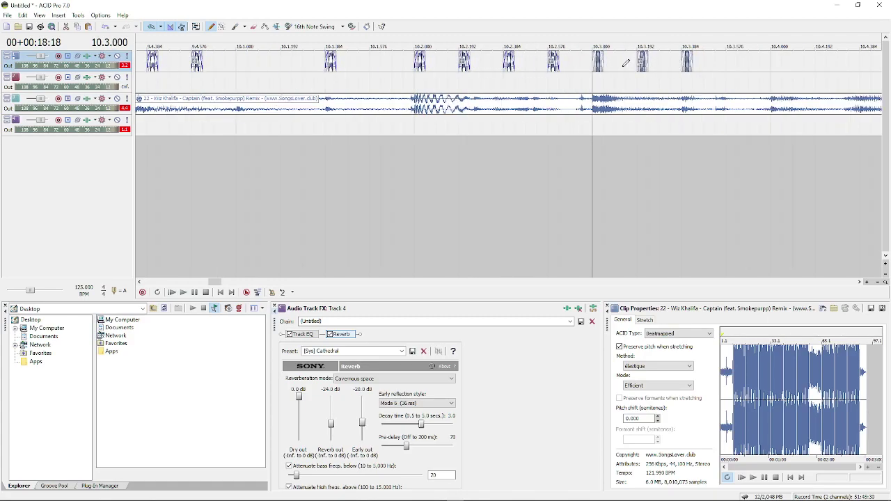
pyautogui.moveTo(599, 69); pyautogui.dragTo(776, 68)
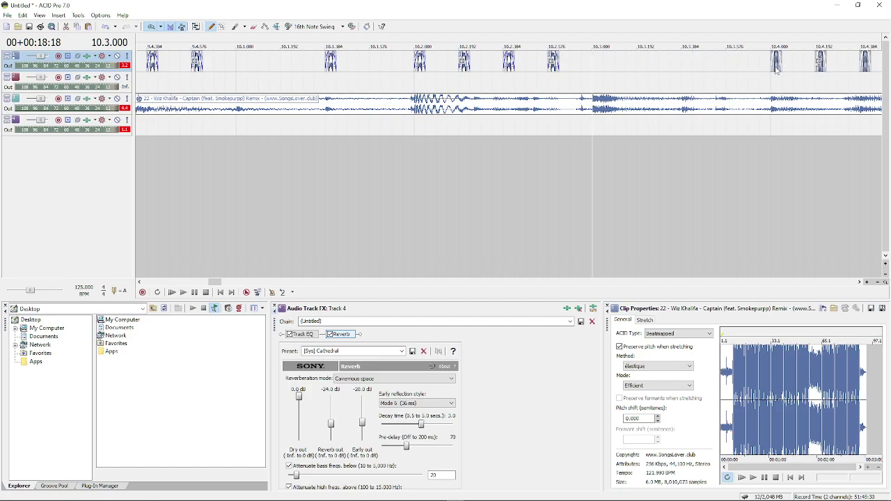
pyautogui.click(330, 67)
pyautogui.moveTo(570, 70); pyautogui.dragTo(688, 73)
pyautogui.scroll(-3, 687, 75)
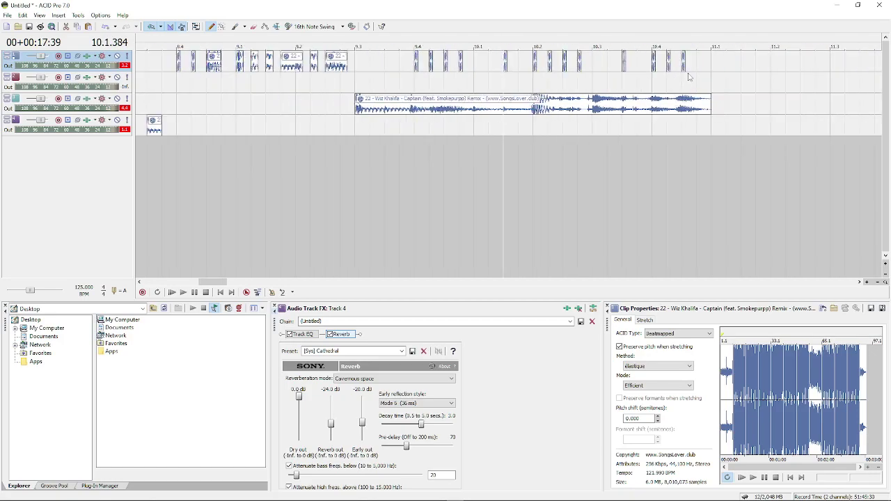
# - Play the arrangement from 9.1.576 to check the rearranged slices
pyautogui.click(290, 94)
pyautogui.press('space')
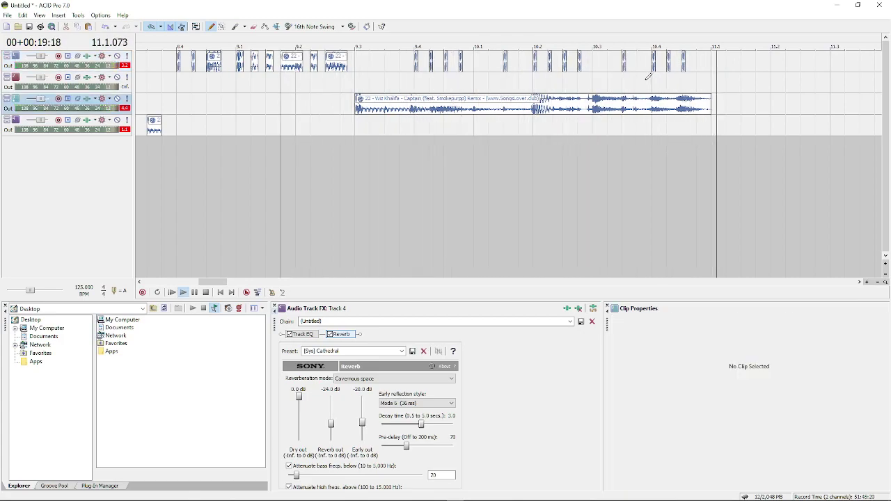
pyautogui.press('space')
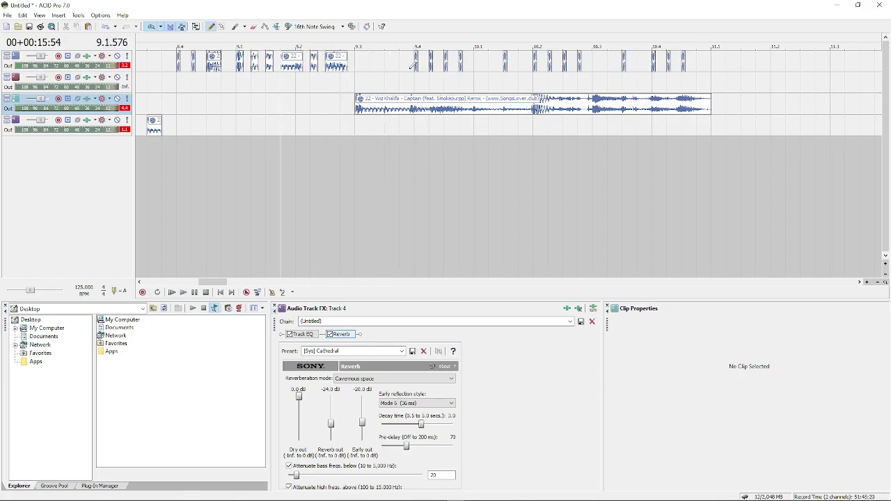
# - Copy the first track's slice at 9.4.000 to 11.1.000 and extend the copy to about 11.3.384
pyautogui.click(415, 69)
pyautogui.click(714, 66)
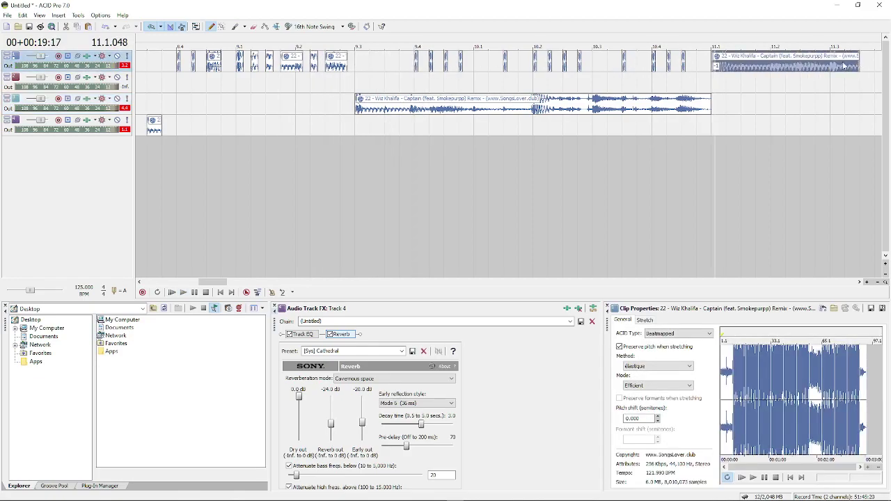
pyautogui.scroll(-2, 840, 64)
# - Play the arrangement from 9.1.000 and from 8.3.000 to check the transition into 11.1.000
pyautogui.click(260, 80)
pyautogui.press('space')
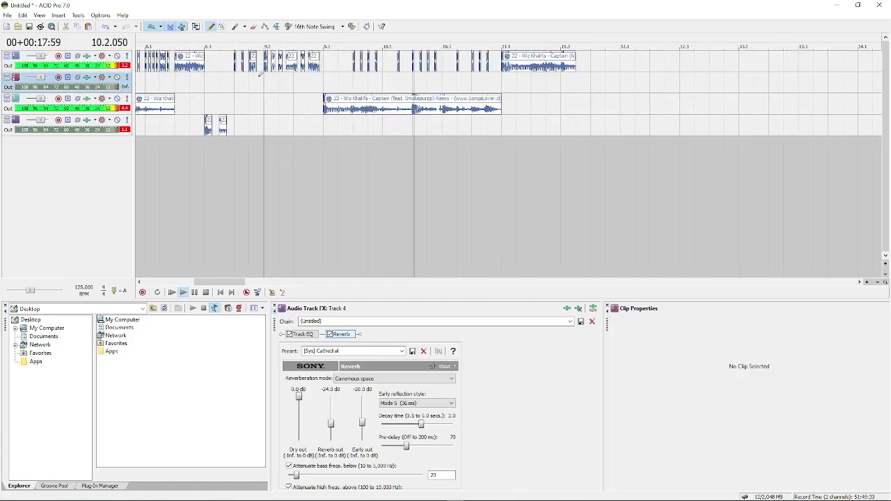
pyautogui.press('space')
pyautogui.press('space')
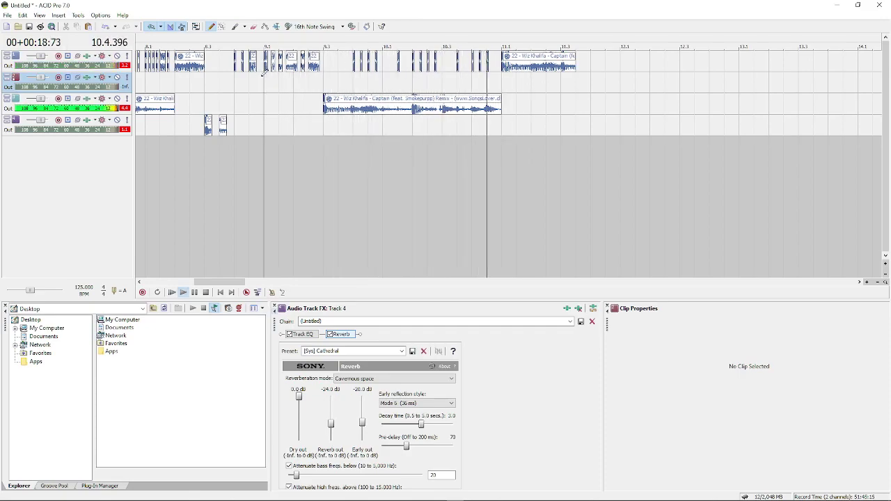
pyautogui.press('space')
pyautogui.click(207, 110)
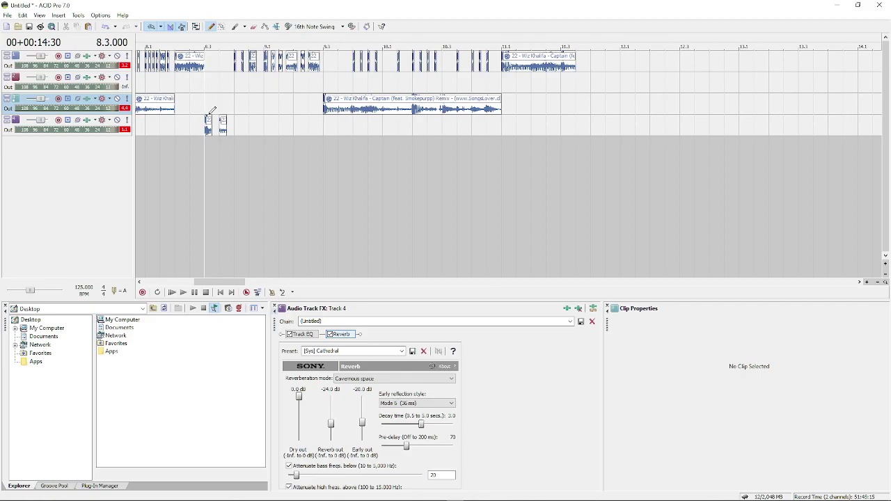
pyautogui.press('space')
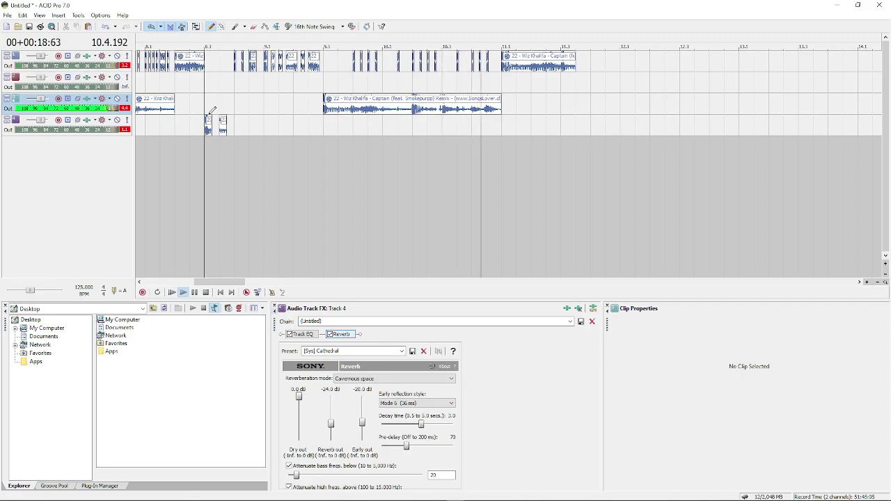
pyautogui.press('space')
# - Split the first track's section at 11.2.000, transfer its second part to the third track, and duplicate that part at 11.3.384
pyautogui.click(533, 72)
pyautogui.press('s')
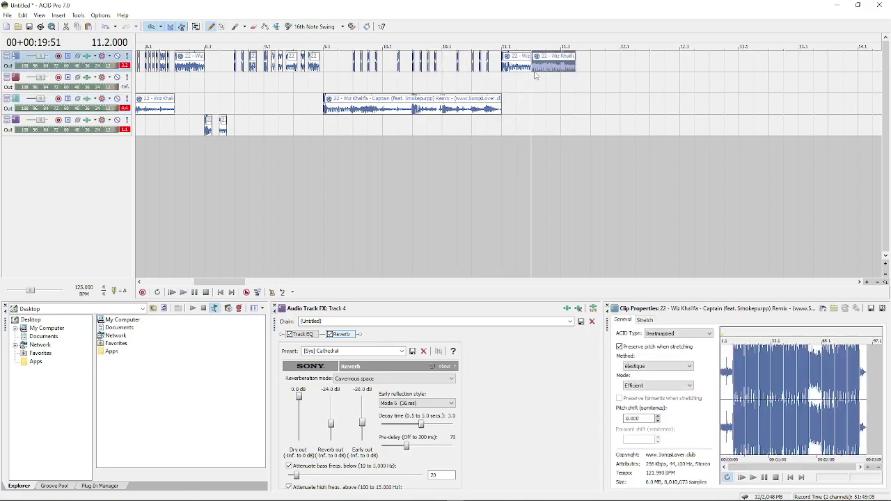
pyautogui.hotkey('ctrl', 'x')
pyautogui.click(529, 103)
pyautogui.hotkey('ctrl', 'v')
pyautogui.moveTo(540, 105)
pyautogui.mouseDown()
pyautogui.moveTo(567, 116)
pyautogui.moveTo(593, 111)
pyautogui.mouseUp()
pyautogui.click(550, 111)
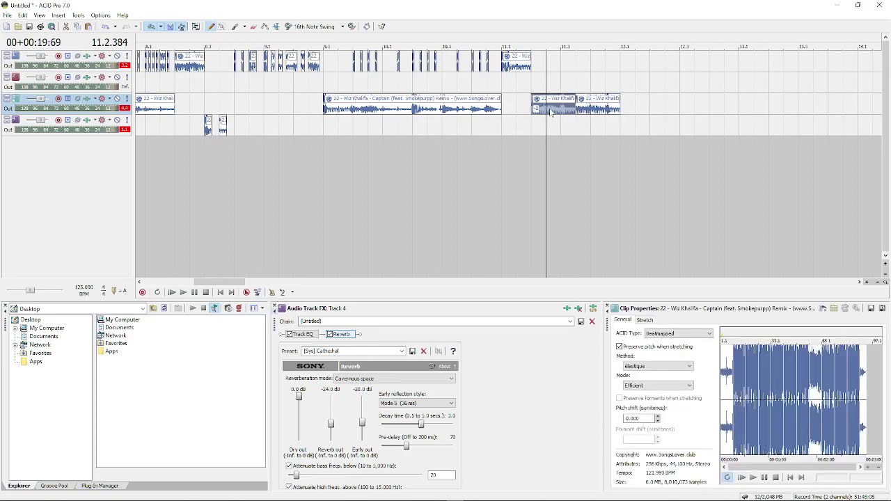
# - Play the arrangement from 11.1.000 to check the repeated sections on the third track
pyautogui.click(500, 117)
pyautogui.press('space')
pyautogui.press('space')
pyautogui.press('space')
pyautogui.press('space')
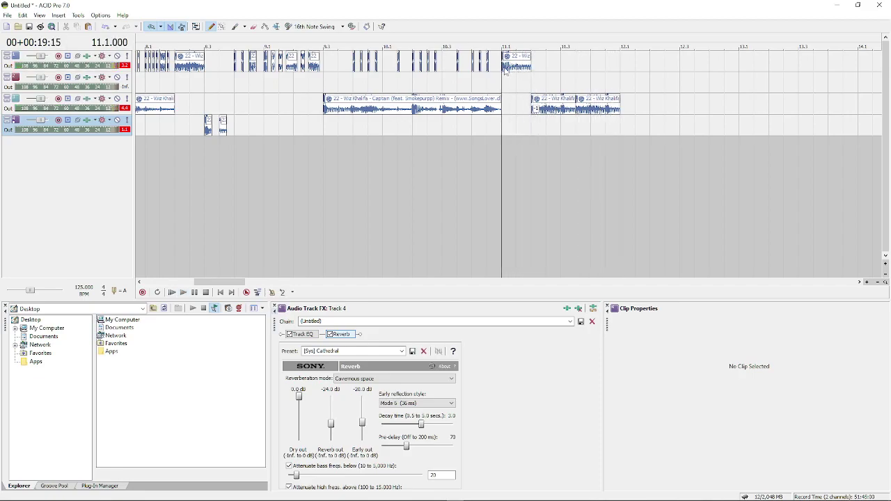
# - Replay from 11.1.000 and copy the first track's section at 11.1.000 to 12.1.000
pyautogui.click(506, 69)
pyautogui.press('space')
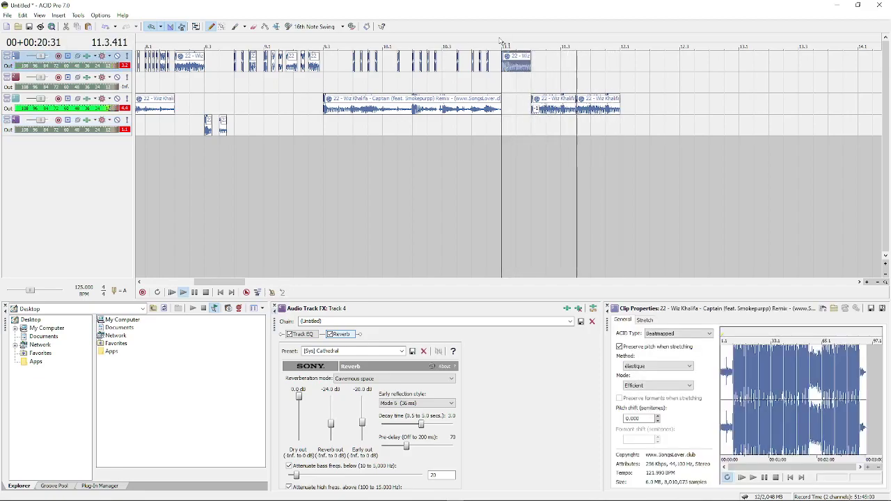
pyautogui.press('space')
pyautogui.press('space')
pyautogui.click(644, 71)
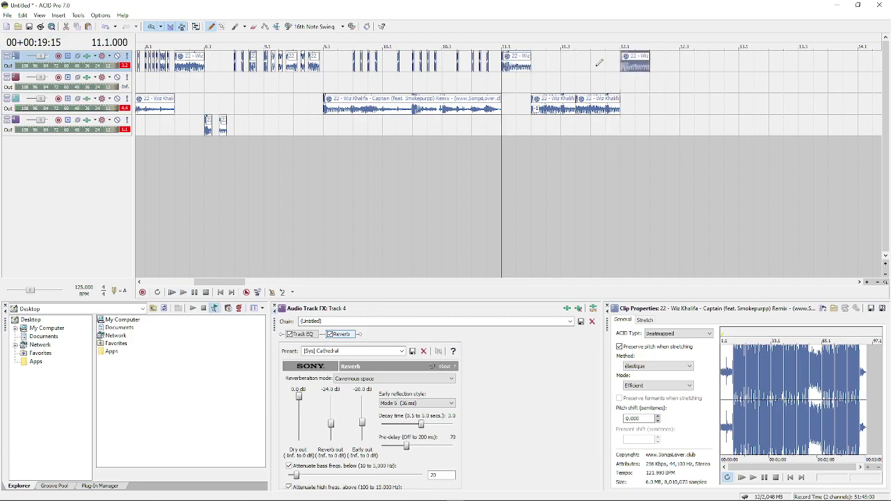
# - Copy the first track's four slices spanning 10.3.384 to 10.4.384 and position the copies from 11.3.384 to 11.4.384
pyautogui.click(456, 67)
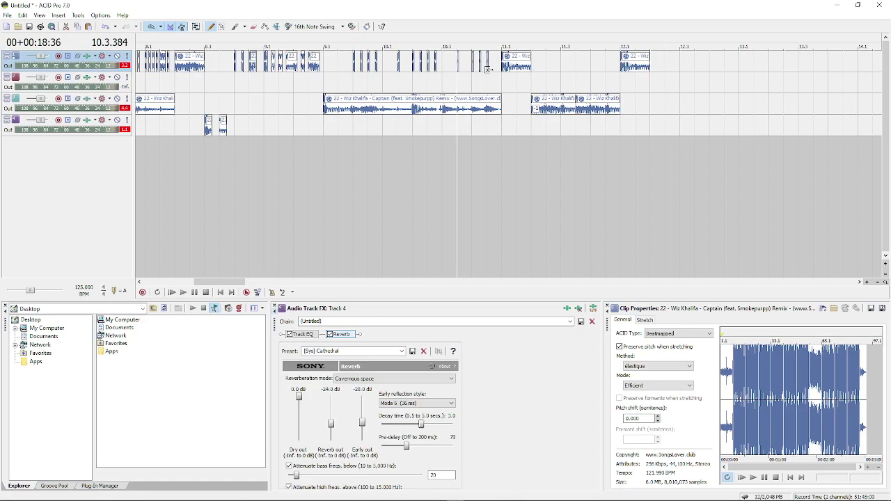
pyautogui.click(591, 64)
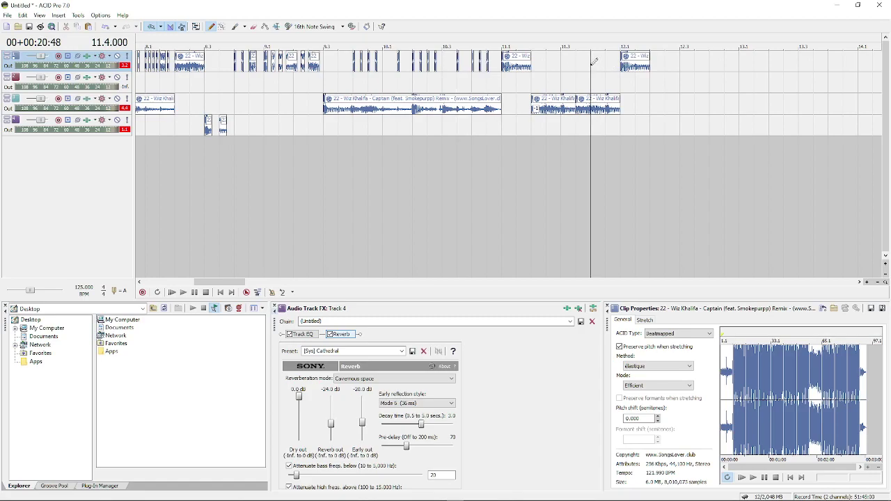
pyautogui.click(593, 66)
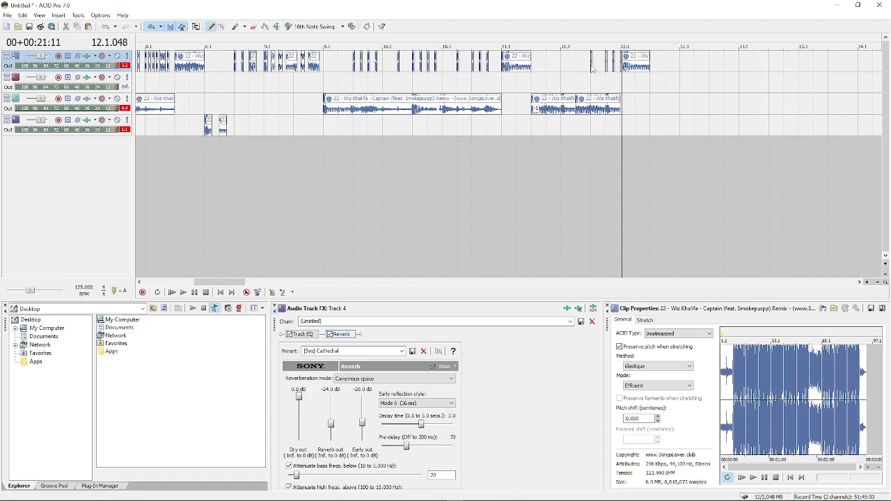
pyautogui.scroll(6, 593, 67)
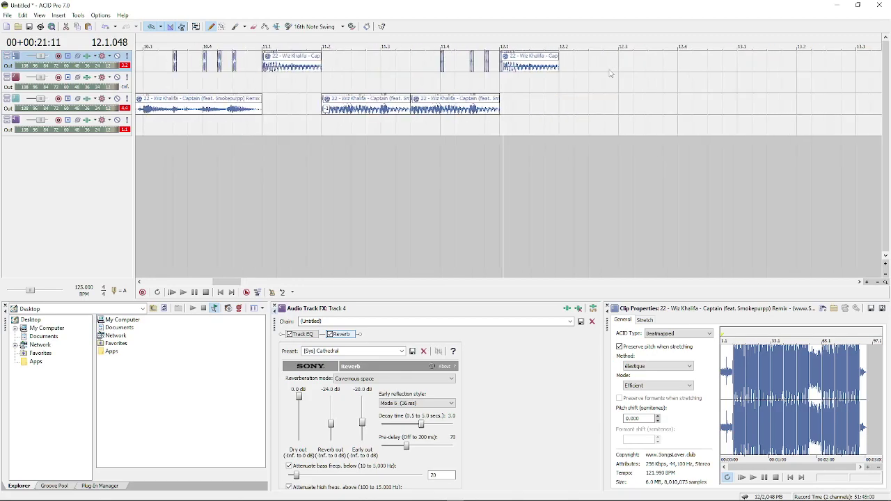
pyautogui.moveTo(453, 69); pyautogui.dragTo(365, 66)
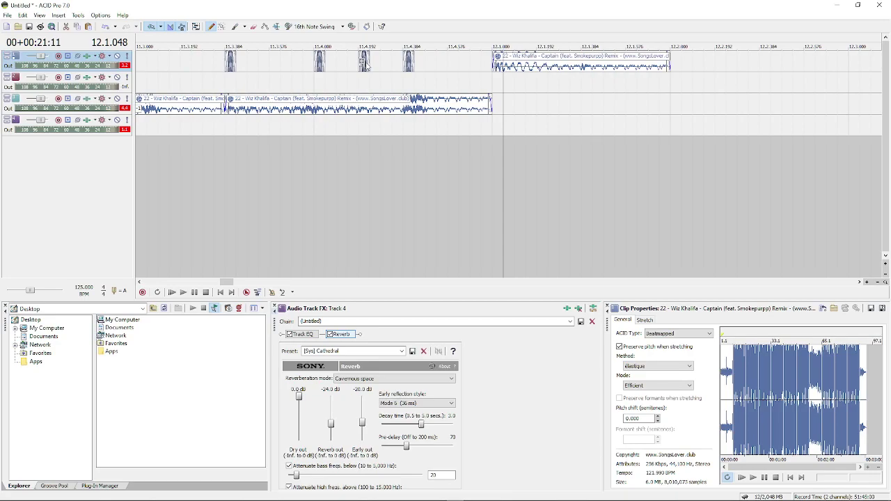
pyautogui.scroll(-2, 364, 66)
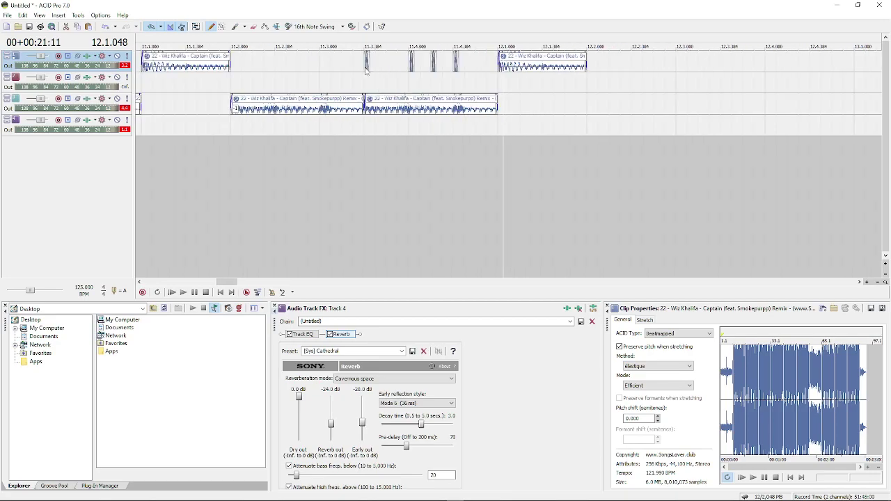
# - Copy the first track's slice at 11.3.384 to 11.3.000 and play from there
pyautogui.click(366, 70)
pyautogui.moveTo(331, 75); pyautogui.dragTo(318, 70)
pyautogui.click(318, 73)
pyautogui.press('space')
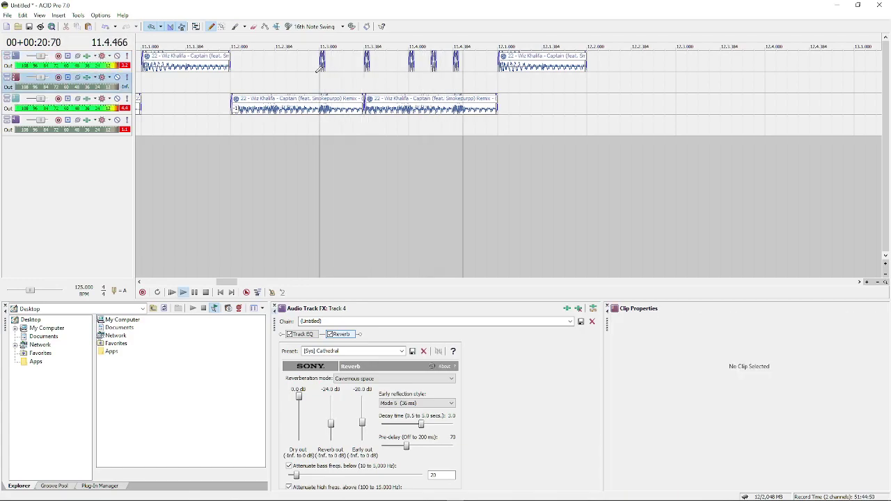
pyautogui.press('space')
pyautogui.press('space')
pyautogui.press('space')
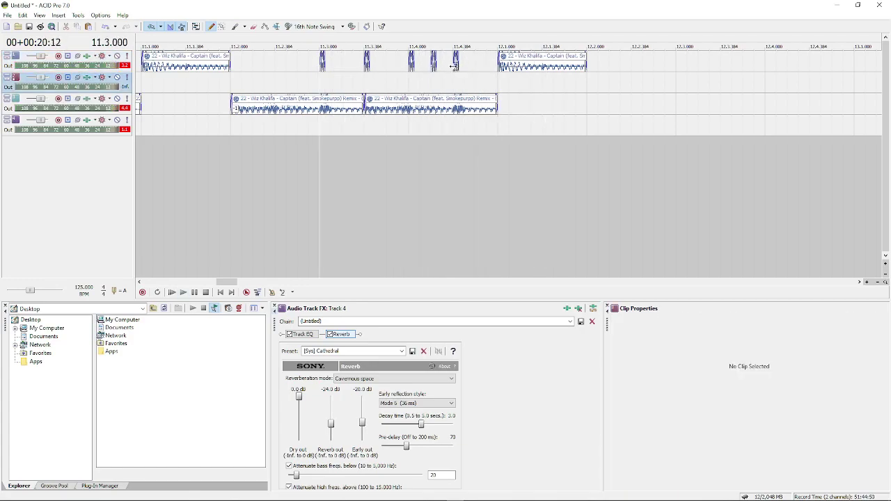
# - Copy the first track's slice to 11.2.384, 11.2.480, 11.2.576 and 11.2.672 to fill the gap before 11.3.000
pyautogui.scroll(-2, 422, 74)
pyautogui.click(506, 68)
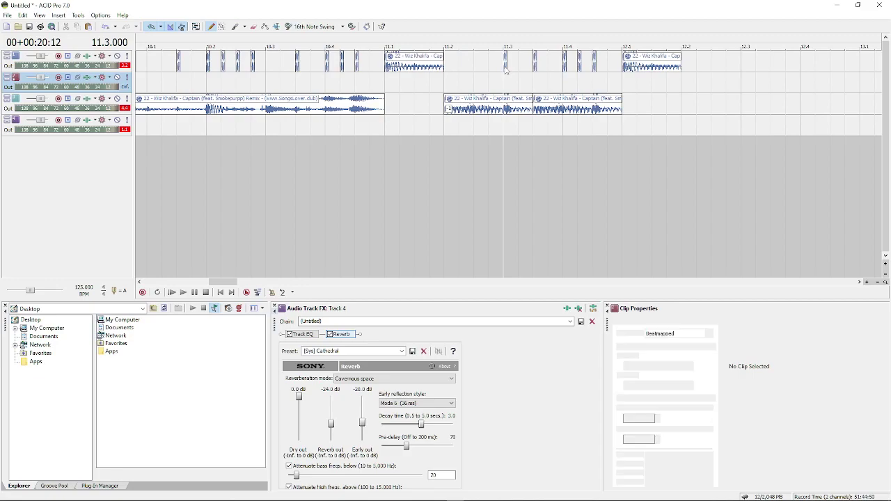
pyautogui.click(477, 64)
pyautogui.scroll(2, 479, 64)
pyautogui.scroll(1, 498, 64)
pyautogui.click(519, 68)
pyautogui.click(542, 69)
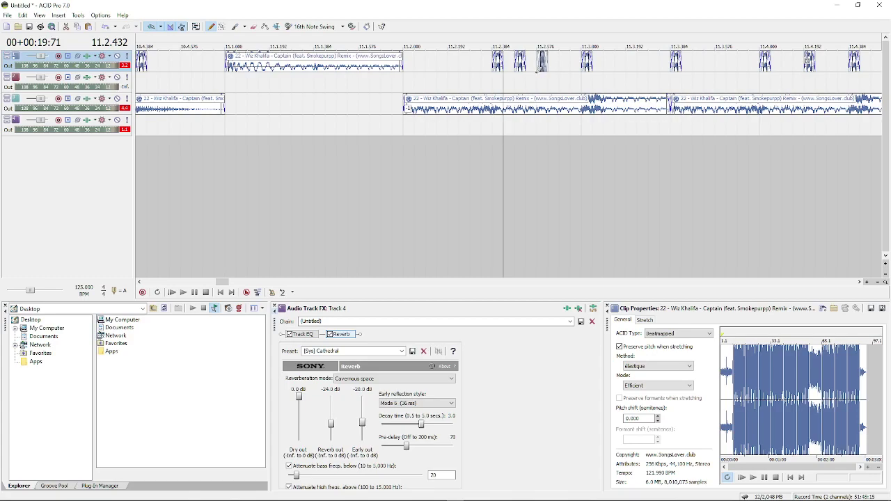
pyautogui.click(561, 68)
# - Play from 11.2.384 and shift the pitch of the first track's slices at 11.2.480 and 11.2.672
pyautogui.click(496, 85)
pyautogui.press('space')
pyautogui.press('space')
pyautogui.click(524, 69)
pyautogui.click(523, 69)
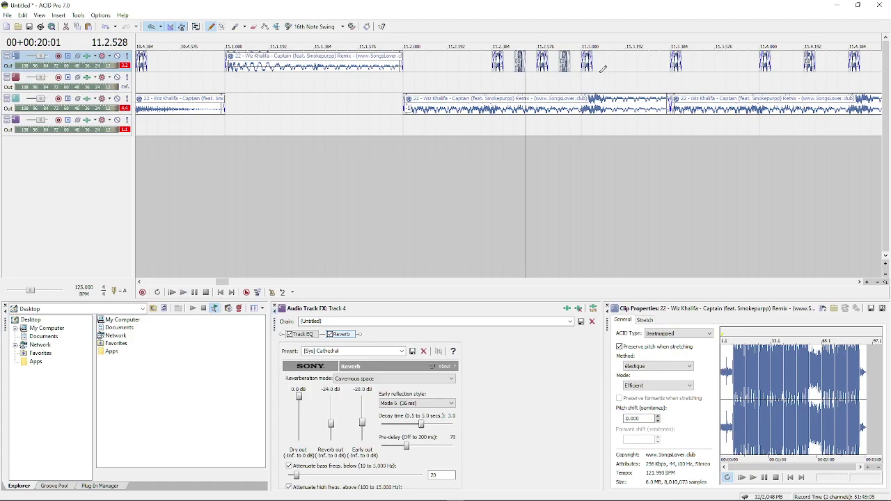
# - Lengthen the first track's slice at 11.3.000 to end at 11.3.192, and play the arrangement from 11.1.000
pyautogui.moveTo(590, 67); pyautogui.dragTo(626, 68)
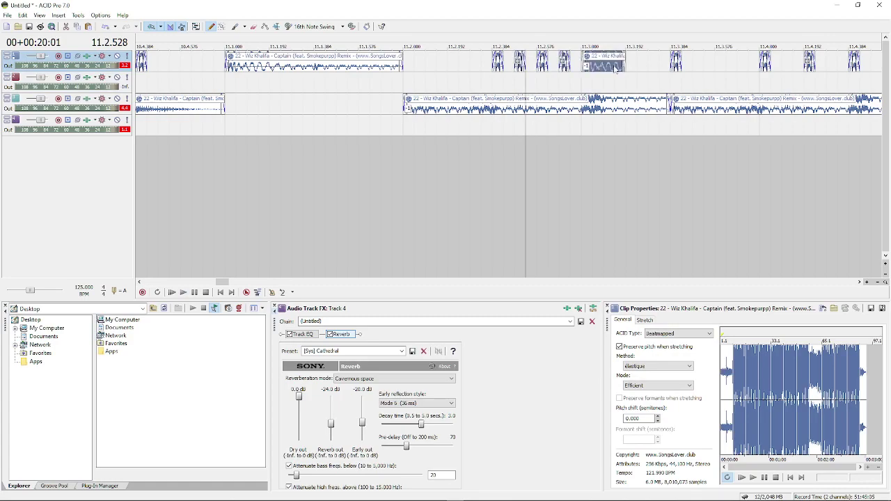
pyautogui.scroll(-2, 604, 73)
pyautogui.click(352, 106)
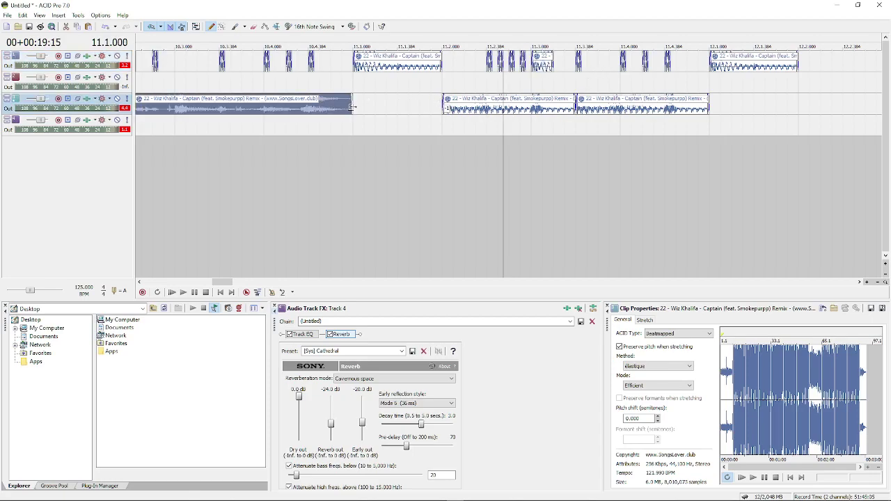
pyautogui.press('space')
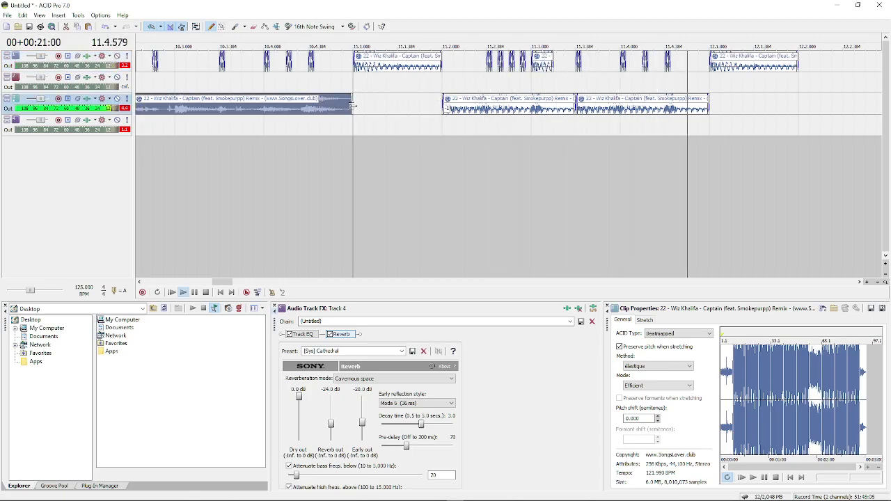
pyautogui.scroll(-2, 352, 106)
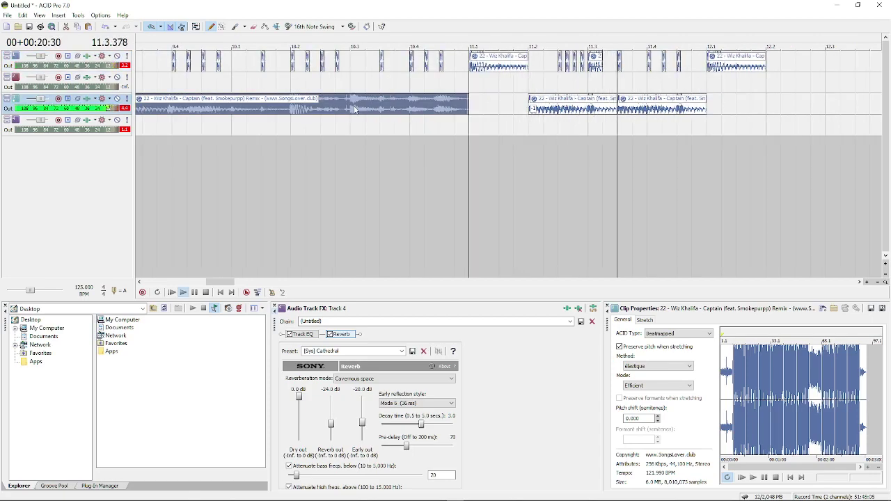
pyautogui.press('space')
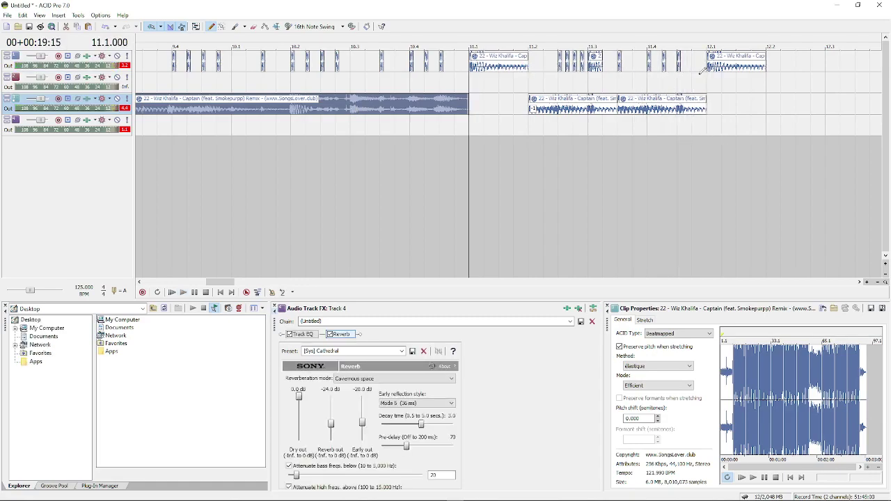
# - Copy the first track's slice group starting at 11.2.384 to the third track at 12.2.000 and 12.3.000, and play from 12.1.000
pyautogui.scroll(-1, 571, 67)
pyautogui.click(572, 65)
pyautogui.keyDown('shift'); pyautogui.click(600, 69); pyautogui.keyUp('shift')
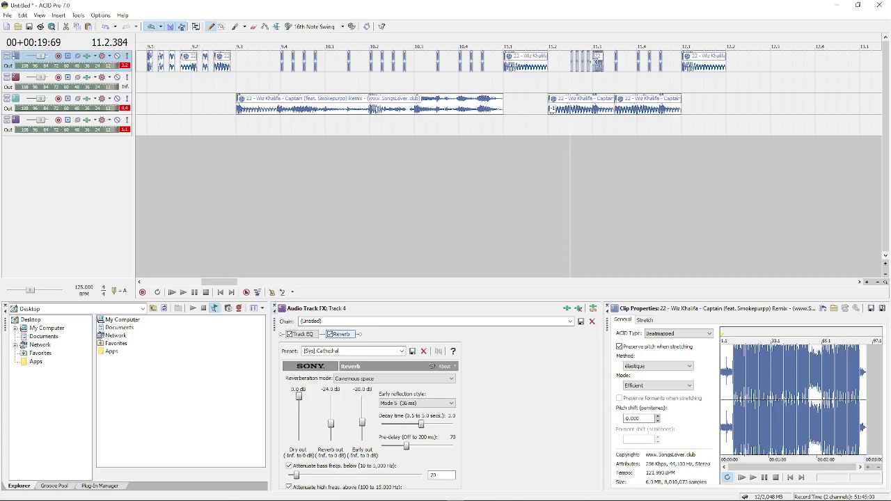
pyautogui.click(503, 77)
pyautogui.press('space')
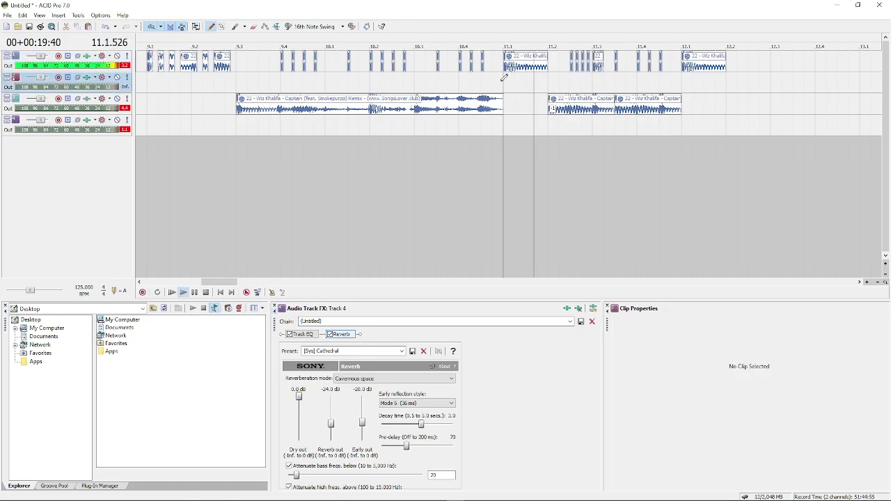
pyautogui.press('space')
pyautogui.moveTo(729, 103); pyautogui.dragTo(804, 109)
pyautogui.click(680, 112)
pyautogui.press('space')
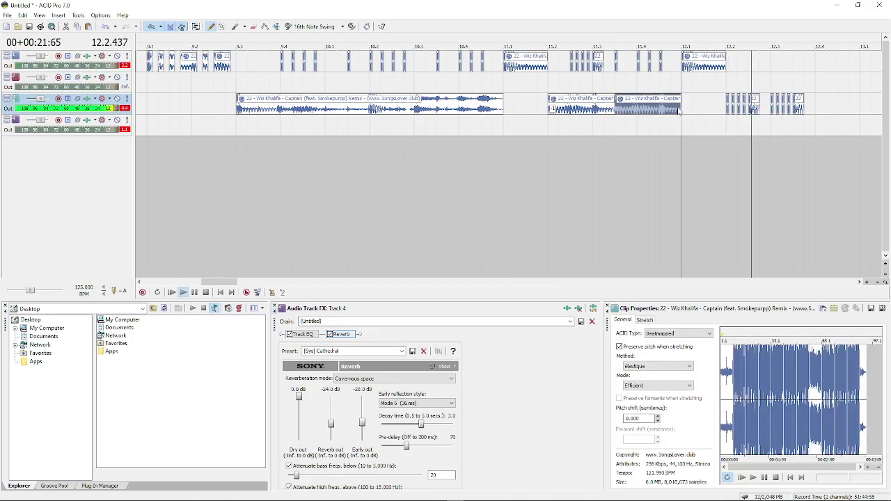
pyautogui.press('space')
# - Copy the first track's section at 12.1.000 to 12.4.000 and extend its audio to 14.2.000
pyautogui.scroll(-2, 613, 104)
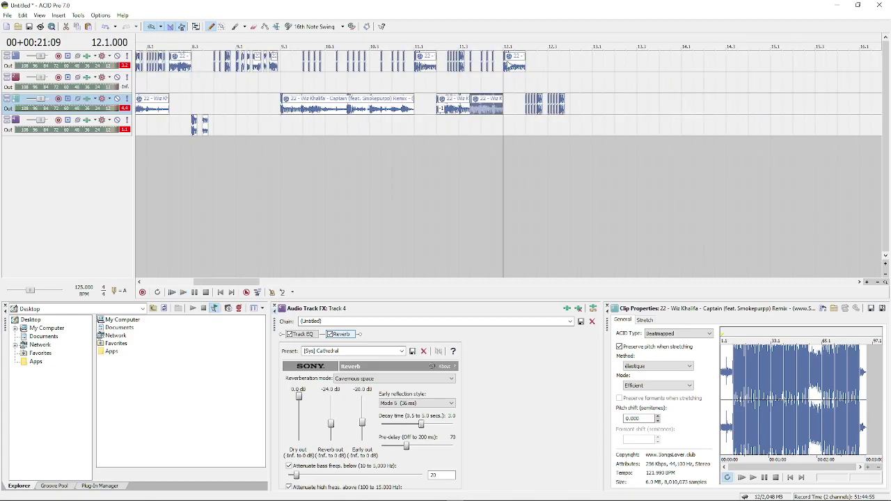
pyautogui.click(508, 66)
pyautogui.moveTo(572, 66); pyautogui.dragTo(703, 66)
pyautogui.scroll(4, 591, 73)
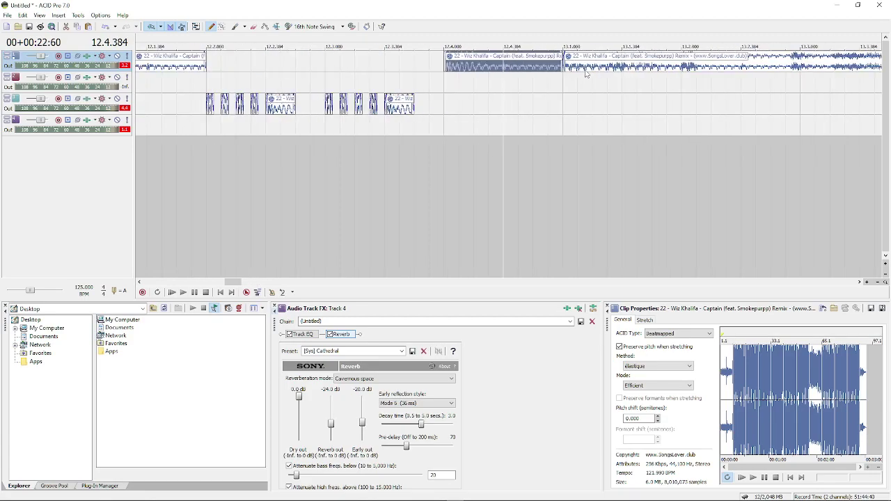
# - Split the first track's section at 12.4.192 and delete the part up to 13.1.000
pyautogui.click(470, 73)
pyautogui.scroll(1, 471, 73)
pyautogui.press('s')
pyautogui.press('Delete')
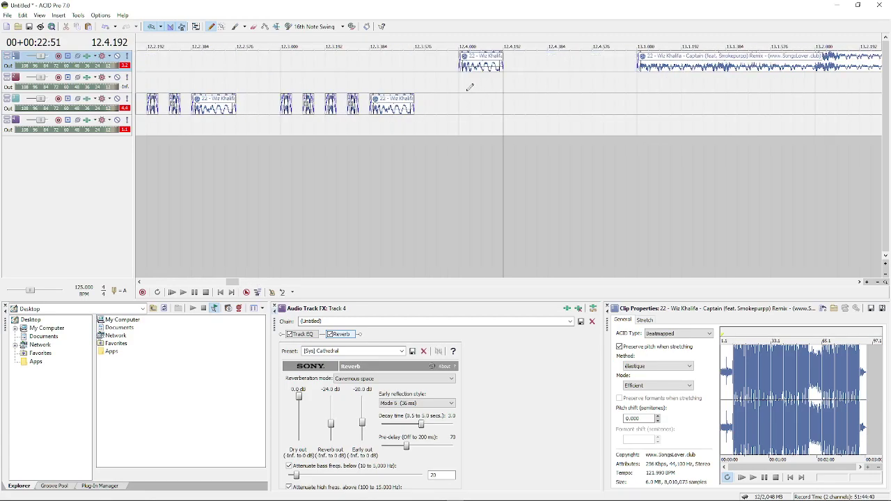
# - Copy a short slice from 13.1.000 on the first track to 12.4.192, 12.4.288, 12.4.384 and 12.4.576, restoring the source by undoing its split
pyautogui.click(646, 71)
pyautogui.press('s')
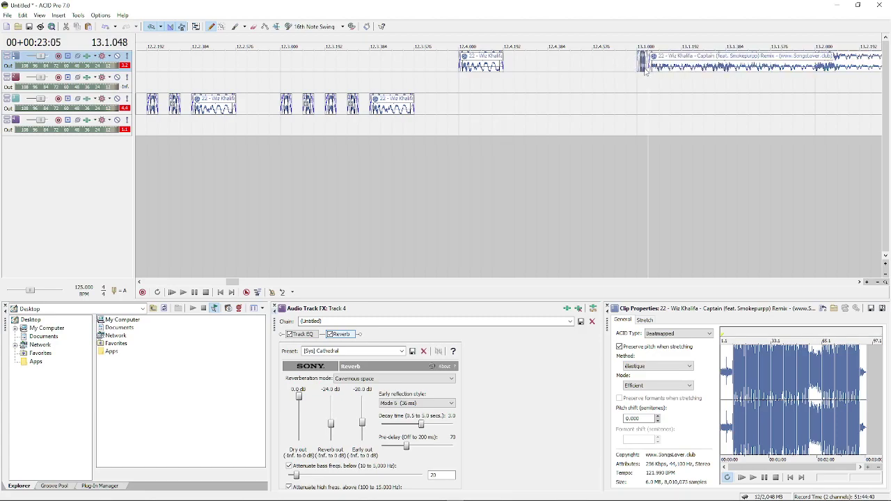
pyautogui.hotkey('ctrl', 'z')
pyautogui.click(514, 62)
pyautogui.hotkey('ctrl', 'v')
pyautogui.moveTo(520, 69); pyautogui.dragTo(598, 67)
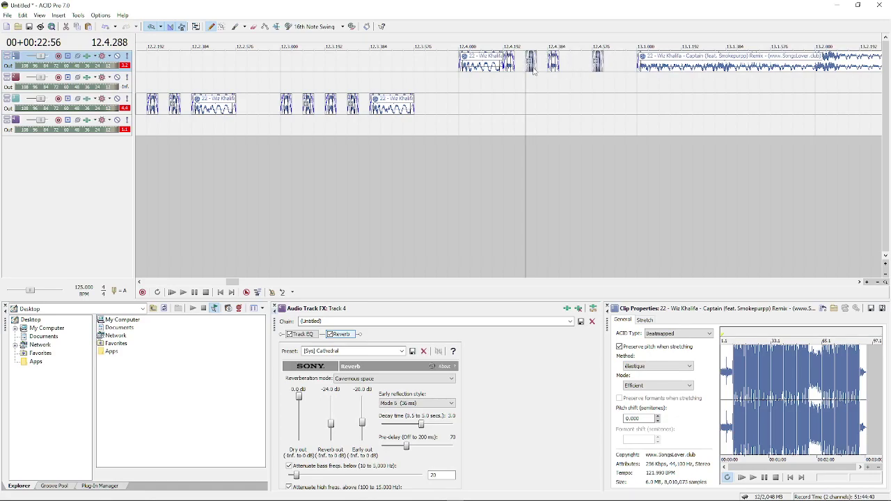
# - Play from 12.4.000 and split the first track's long section at 13.2.000
pyautogui.click(461, 99)
pyautogui.press('space')
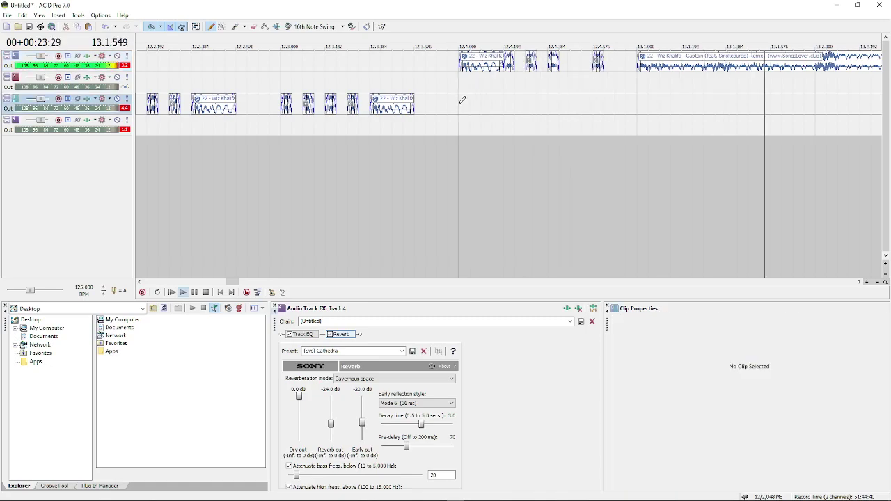
pyautogui.scroll(-1, 462, 100)
pyautogui.press('space')
pyautogui.click(625, 68)
pyautogui.press('s')
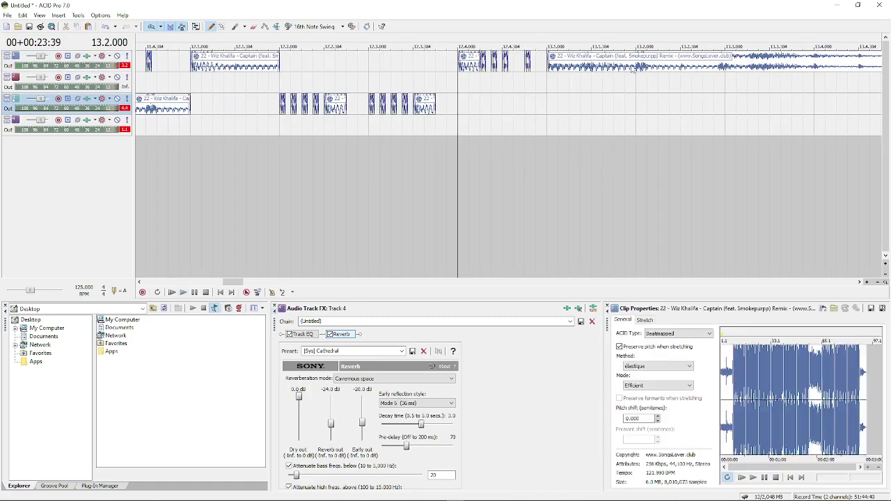
# - Replay the first track's audio around 13.1.000 and from an earlier point to judge the next cut
pyautogui.click(581, 74)
pyautogui.click(554, 72)
pyautogui.press('space')
pyautogui.press('space')
pyautogui.scroll(-1, 553, 72)
pyautogui.click(405, 75)
pyautogui.press('space')
pyautogui.press('space')
# - Split the first track's audio at 13.3.000 and 13.2.192, and delete the part between the two cuts
pyautogui.click(581, 66)
pyautogui.scroll(2, 581, 64)
pyautogui.click(536, 65)
pyautogui.press('s')
pyautogui.moveTo(551, 64); pyautogui.dragTo(565, 65)
pyautogui.click(414, 67)
pyautogui.press('s')
pyautogui.press('Delete')
# - Copy a short slice from 13.3.000 on the first track to 13.2.192, 13.2.384 and 13.2.576, restoring the source by undoing its split
pyautogui.click(559, 68)
pyautogui.press('s')
pyautogui.click(553, 69)
pyautogui.hotkey('ctrl', 'z')
pyautogui.click(423, 63)
pyautogui.hotkey('ctrl', 'v')
pyautogui.moveTo(430, 72); pyautogui.dragTo(418, 72)
pyautogui.click(465, 69)
pyautogui.click(509, 62)
pyautogui.click(465, 68)
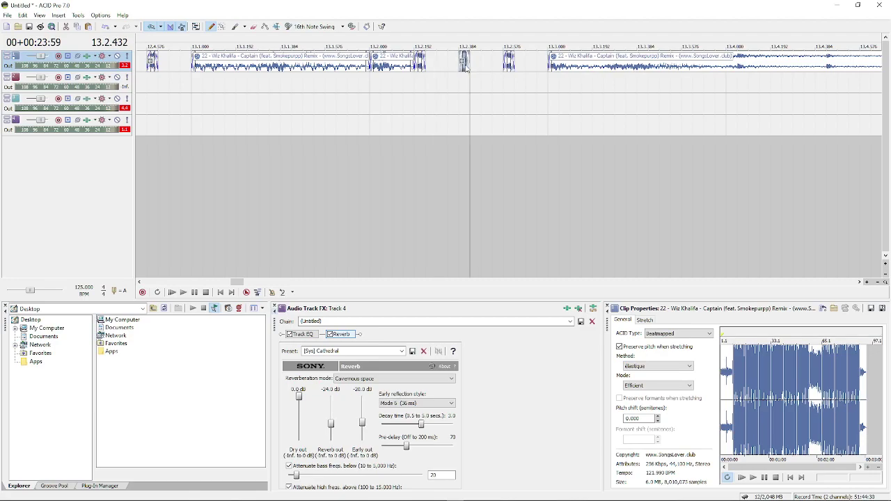
# - Play the arrangement from 11.3.000 to check the new slice patterns up to bar 13
pyautogui.scroll(-5, 467, 67)
pyautogui.click(343, 117)
pyautogui.press('space')
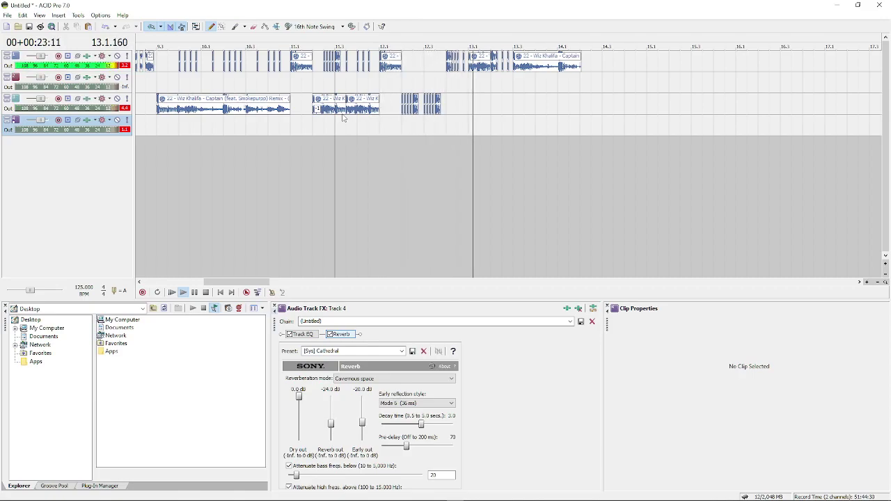
pyautogui.press('space')
pyautogui.press('space')
# - Split the first track's last section at 13.4.000 and 14.1.000, and transfer the middle part to the third track
pyautogui.click(536, 71)
pyautogui.press('s')
pyautogui.click(557, 72)
pyautogui.press('s')
pyautogui.click(539, 70)
pyautogui.press('space')
pyautogui.press('Delete')
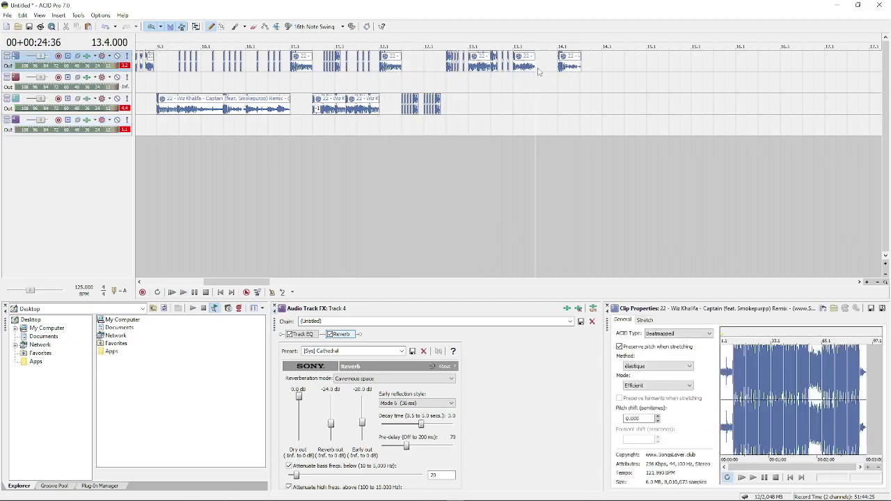
pyautogui.click(538, 103)
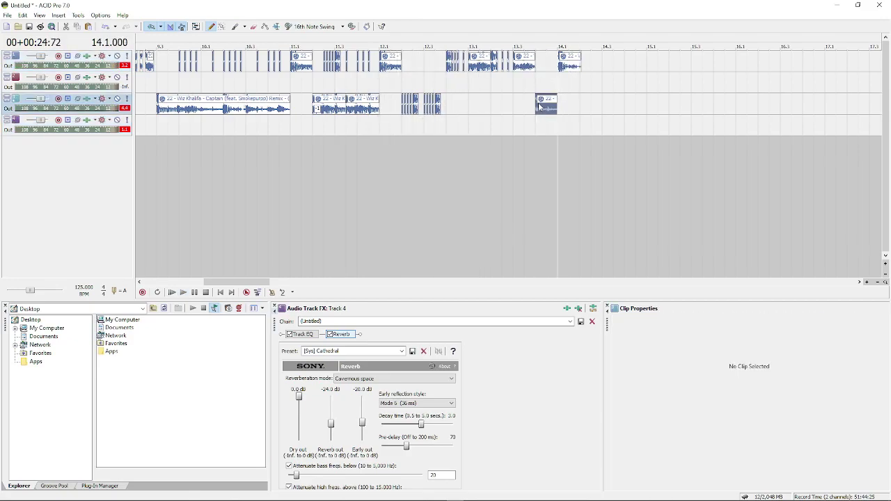
# - Play from the third track's second slice group in 12.3 and delete the first track's remaining part at 14.1.000
pyautogui.click(432, 104)
pyautogui.press('space')
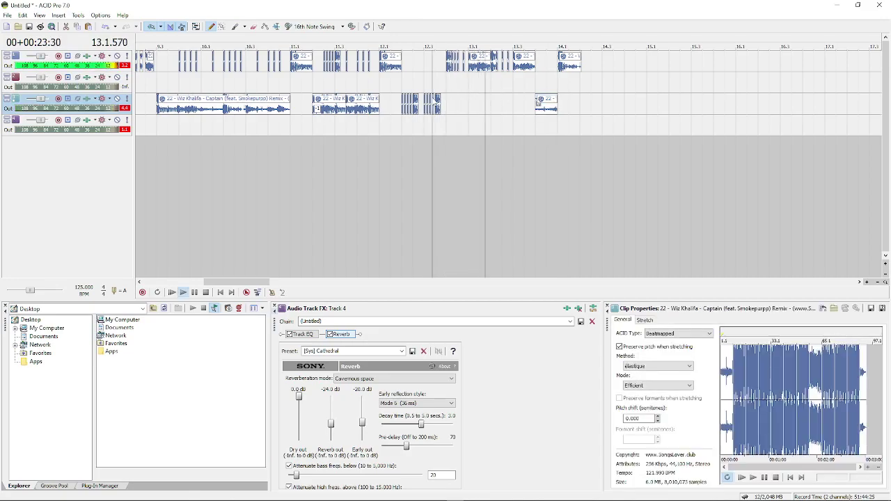
pyautogui.press('space')
pyautogui.press('space')
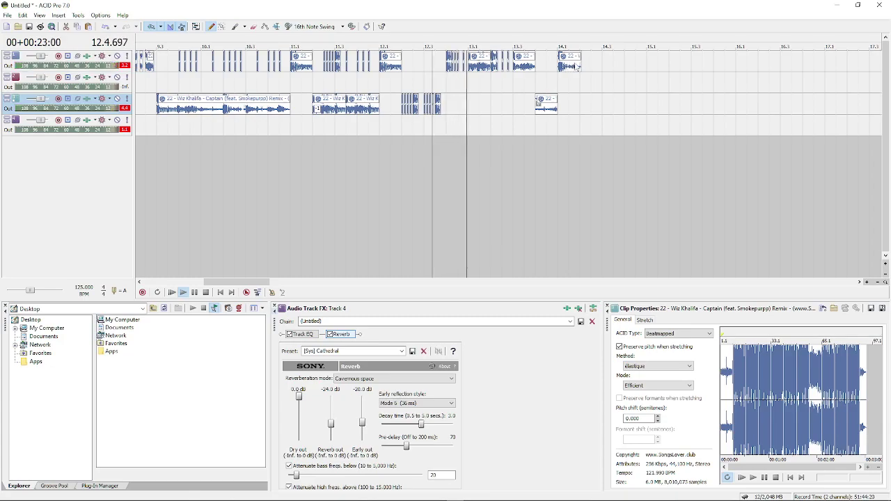
pyautogui.click(569, 66)
pyautogui.press('Delete')
pyautogui.press('space')
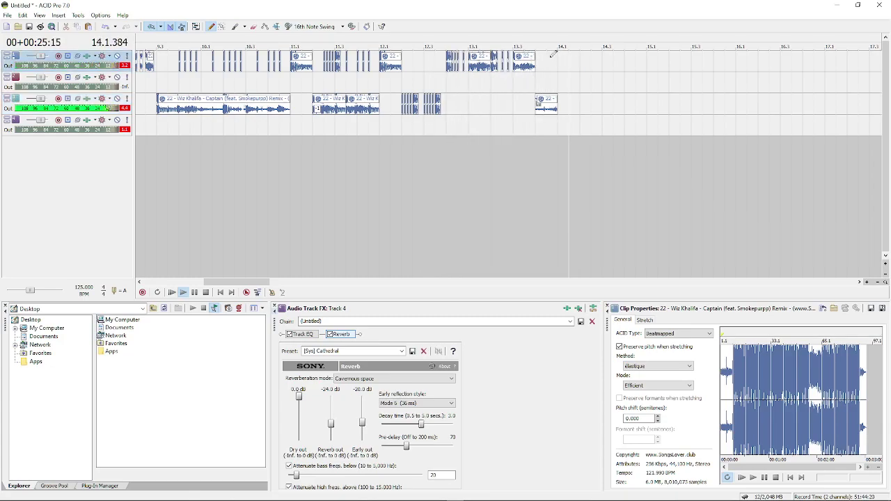
# - Copy the first track's section at 13.3.000 to 14.1.000 and place another copy on the fourth track at 14.2.000
pyautogui.click(515, 67)
pyautogui.press('space')
pyautogui.press('space')
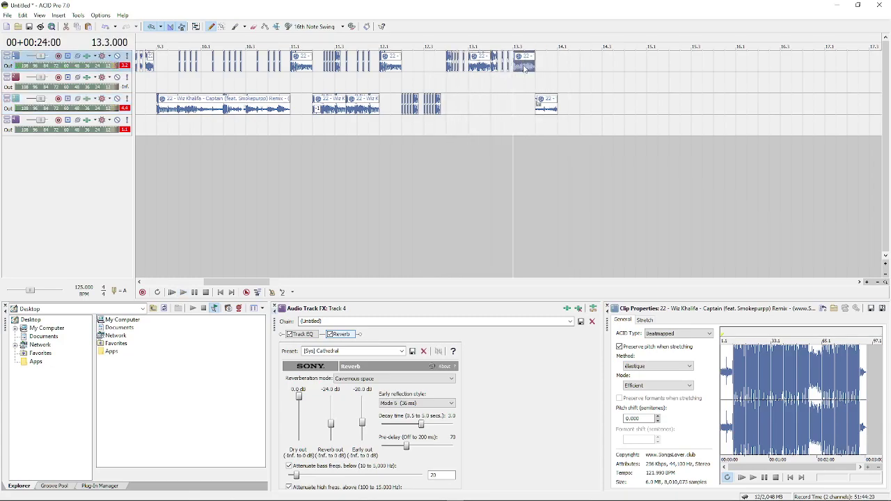
pyautogui.click(569, 67)
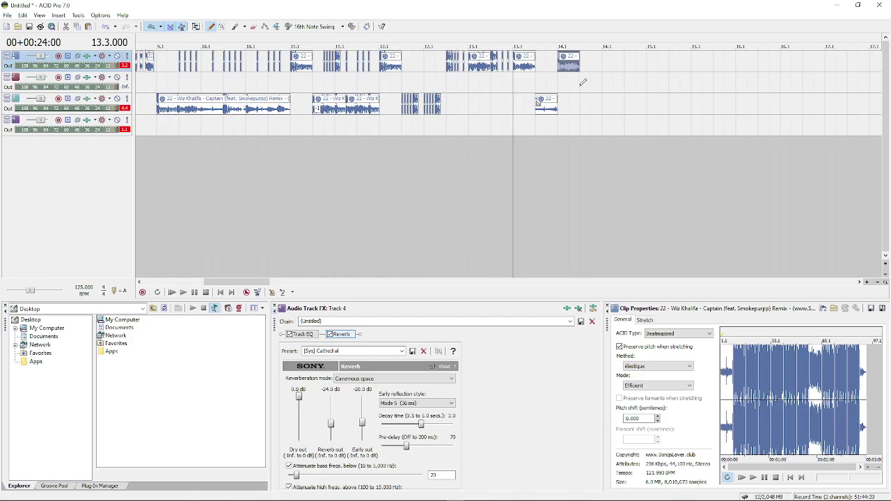
pyautogui.click(582, 123)
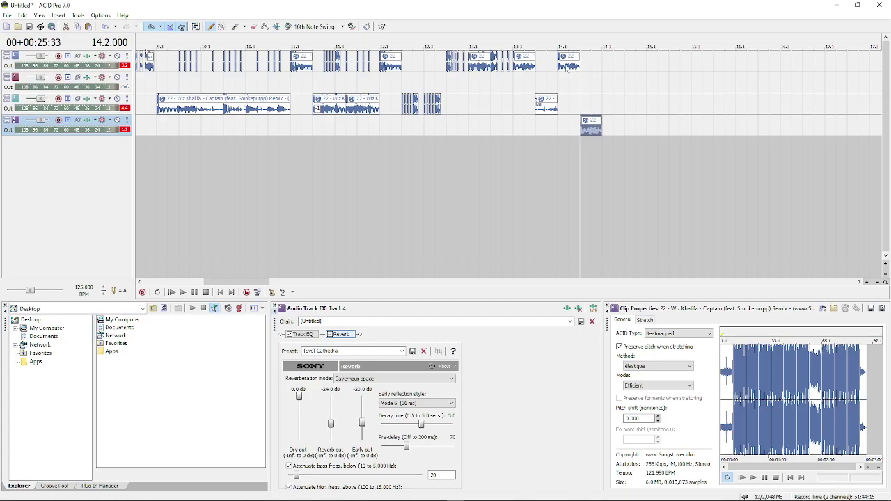
# - Copy the first track's section at 13.1.000 to 14.4.000 and play from 12.1.384
pyautogui.click(479, 67)
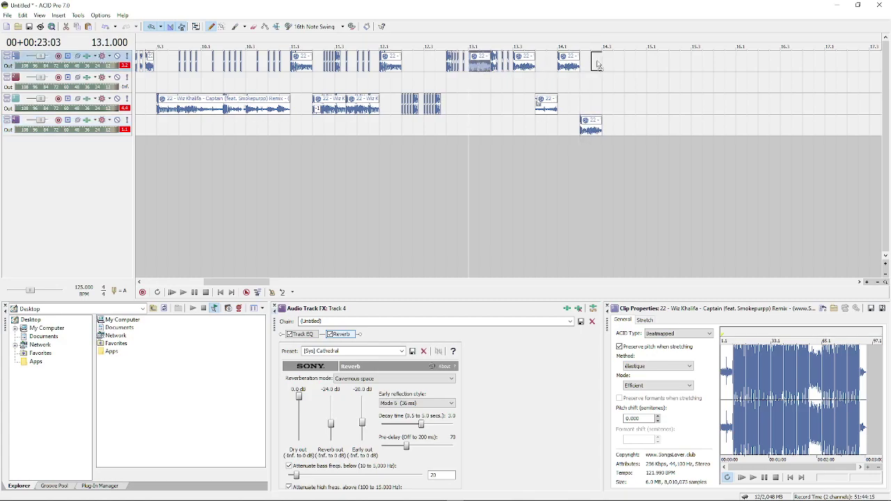
pyautogui.click(633, 66)
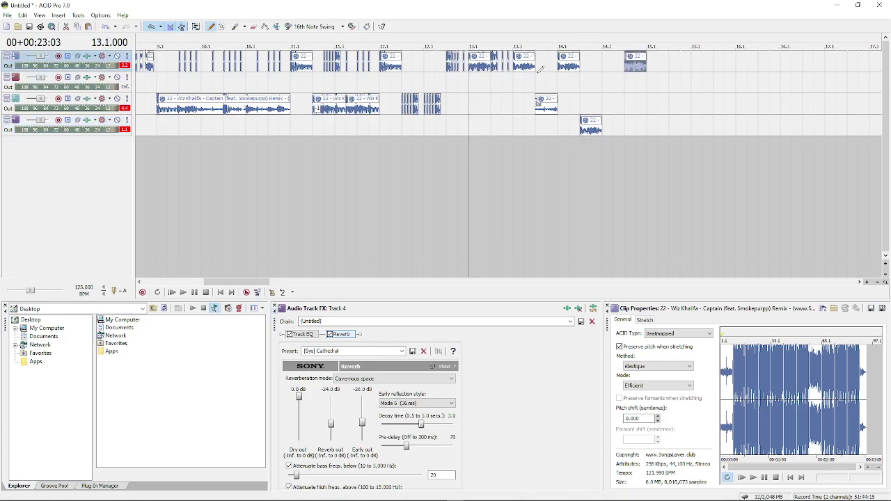
pyautogui.click(392, 120)
pyautogui.press('space')
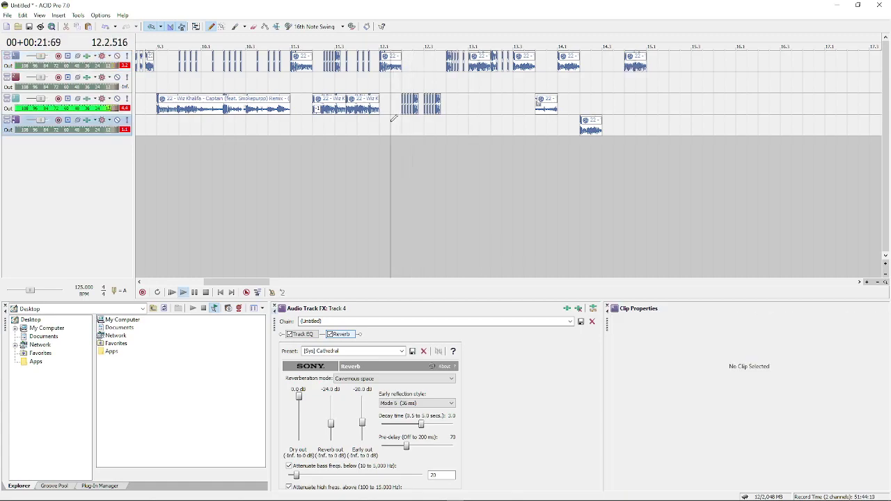
pyautogui.press('space')
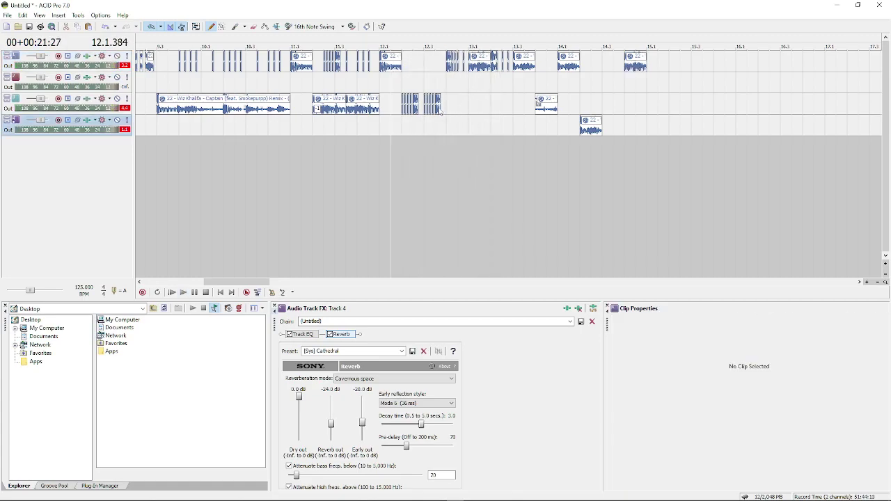
# - Delete the longer slice at 12.3.384 that ends the third track's second slice group
pyautogui.click(437, 110)
pyautogui.scroll(1, 439, 112)
pyautogui.scroll(3, 440, 113)
pyautogui.press('Delete')
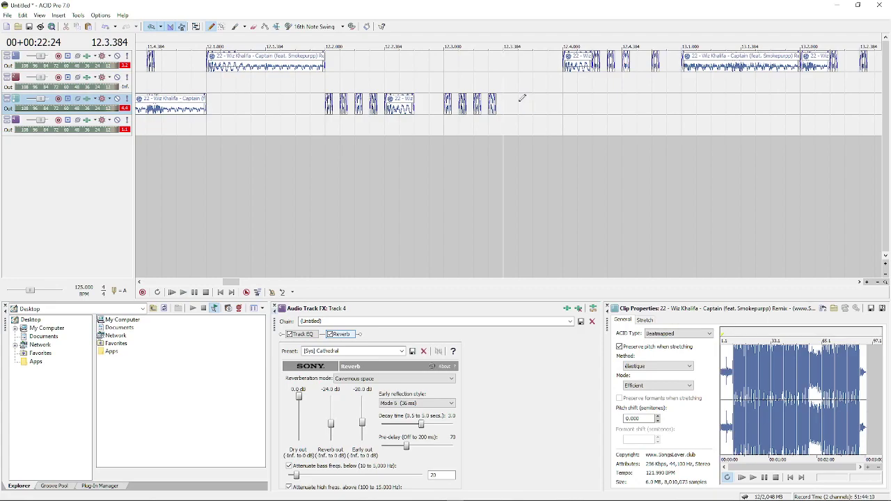
# - Place three adjacent slices on the fourth track starting at 12.3.384 and play from 12.2.000
pyautogui.moveTo(507, 121); pyautogui.dragTo(582, 132)
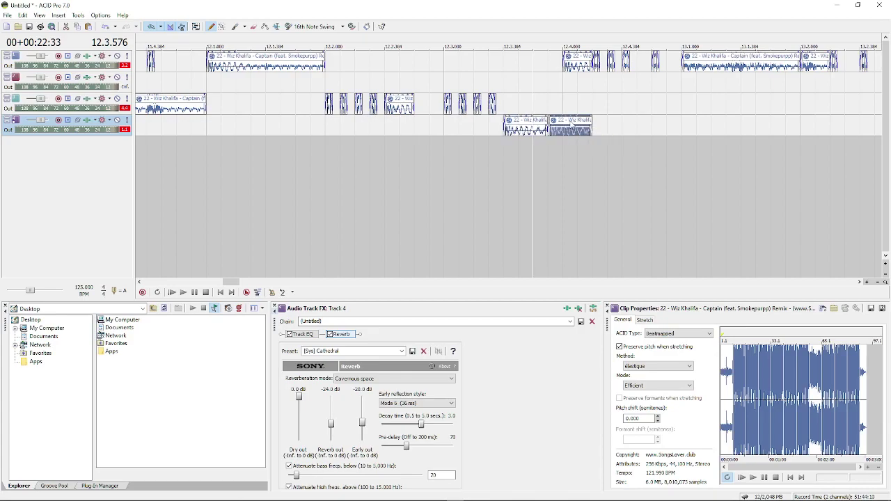
pyautogui.click(620, 124)
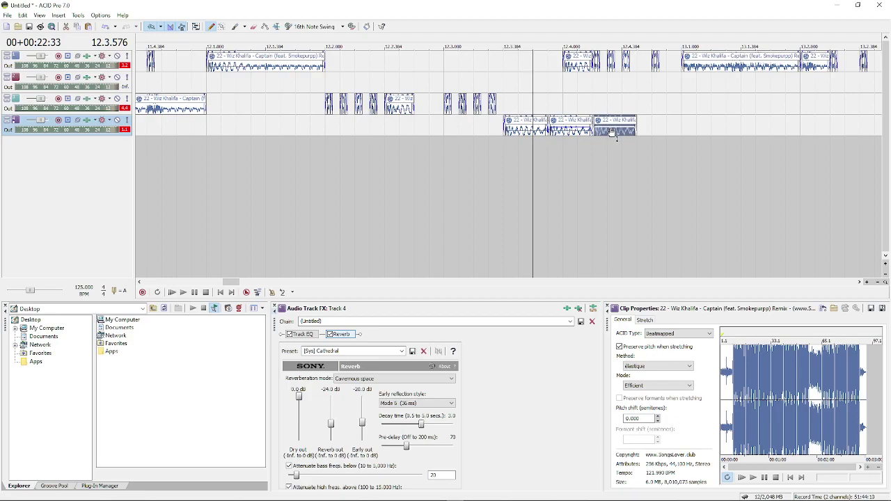
pyautogui.click(323, 123)
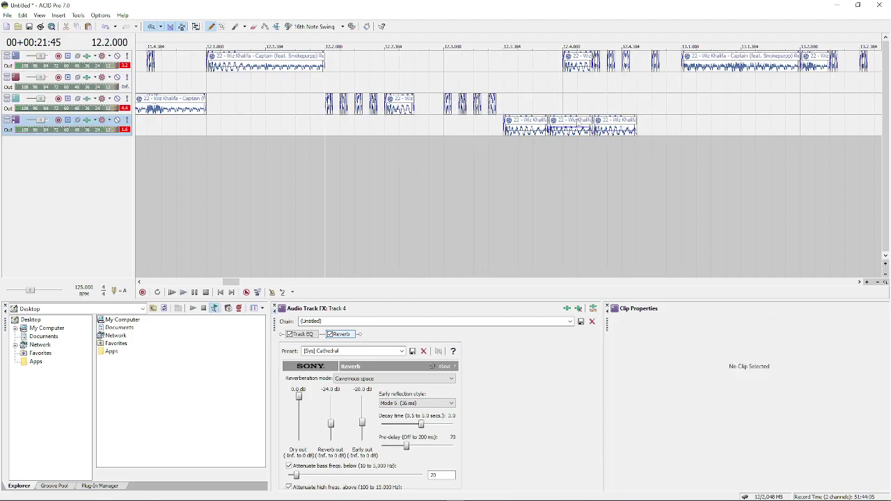
# - Delete the second and third of the fourth track's slices after 12.3.384 and play from 12.1.192
pyautogui.click(574, 124)
pyautogui.scroll(-4, 575, 123)
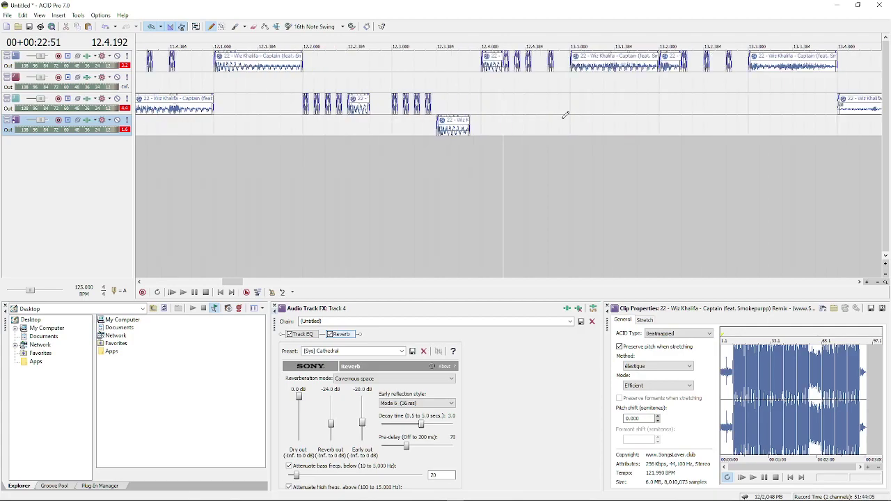
pyautogui.click(375, 98)
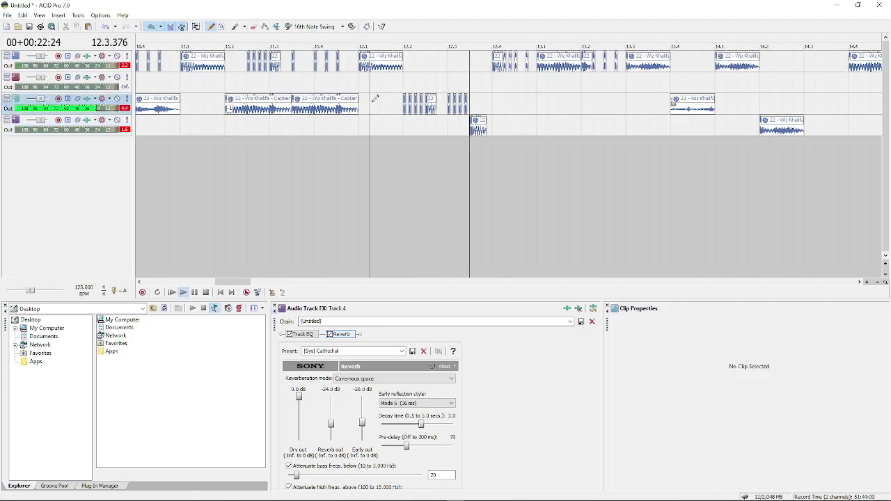
pyautogui.press('space')
# - Delete the fourth track's remaining slice at 12.3.384 and restore the longer slice on the third track at 12.3.384
pyautogui.click(480, 122)
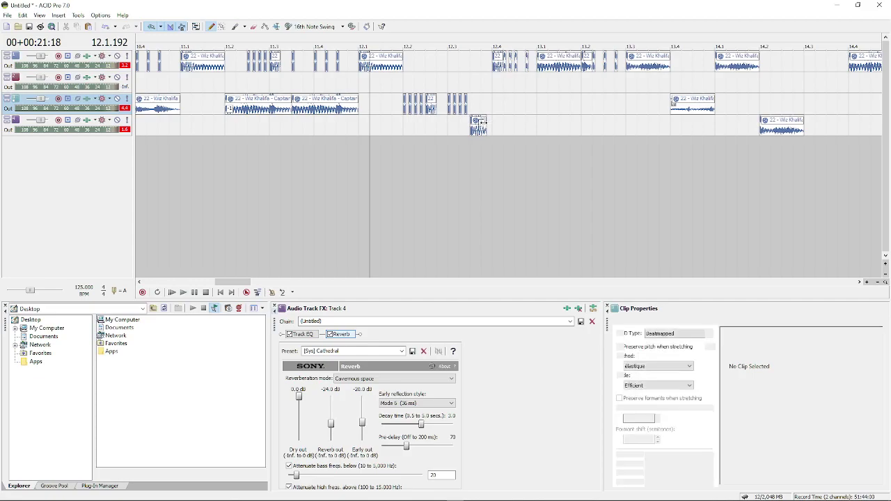
pyautogui.press('space')
pyautogui.press('space')
pyautogui.moveTo(475, 127); pyautogui.dragTo(474, 105)
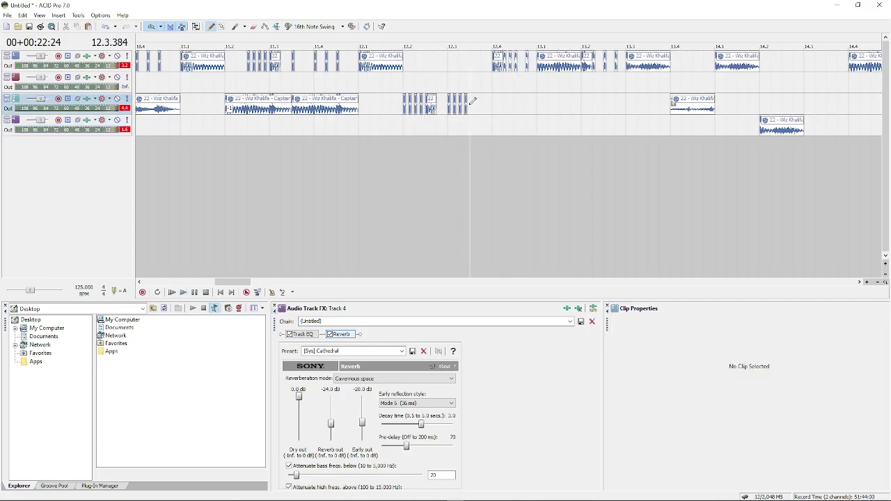
pyautogui.press('space')
pyautogui.press('space')
# - Check the individual slices of the third track's group at 12.3.000 and play from 11.3.000
pyautogui.scroll(4, 538, 90)
pyautogui.click(553, 106)
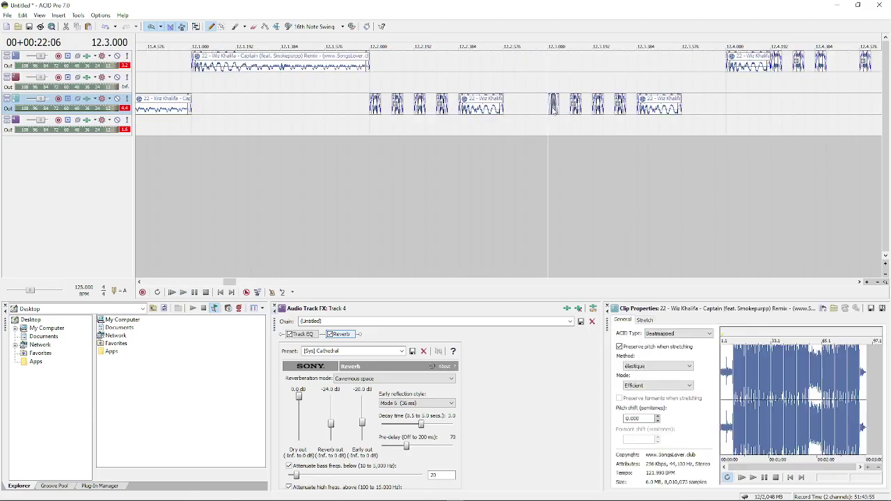
pyautogui.click(591, 106)
pyautogui.click(600, 112)
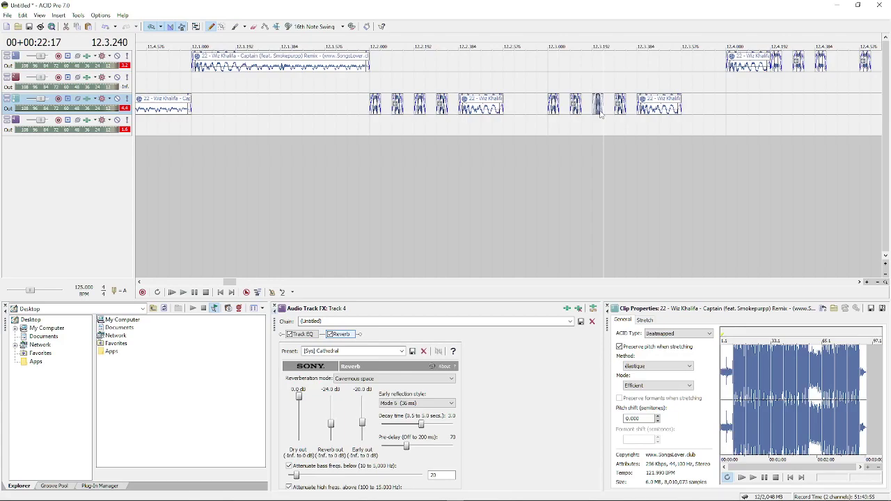
pyautogui.scroll(-3, 601, 112)
pyautogui.click(380, 119)
pyautogui.press('space')
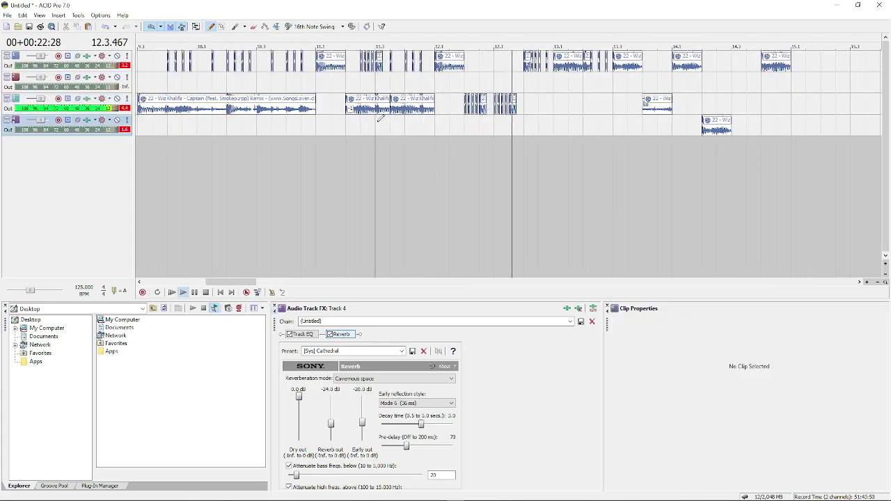
pyautogui.scroll(-1, 380, 118)
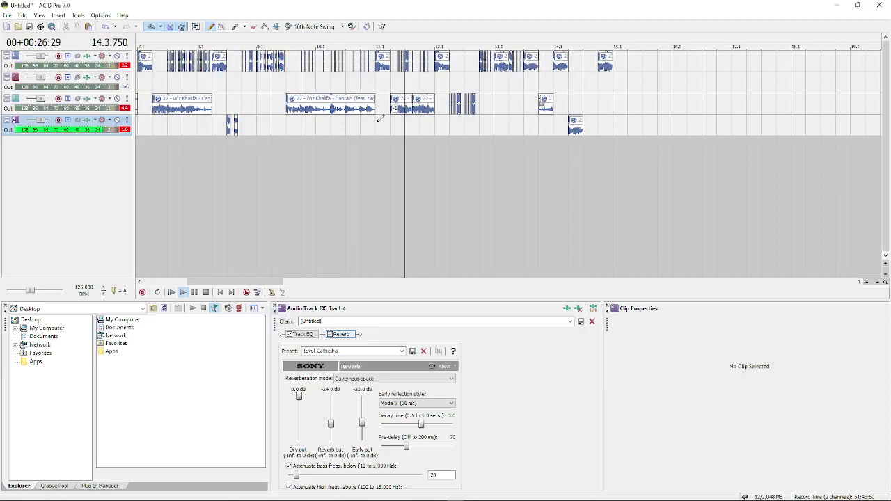
pyautogui.press('space')
# - Play the arrangement from bar 13 and again from the first track's section at 11.1.000
pyautogui.click(606, 65)
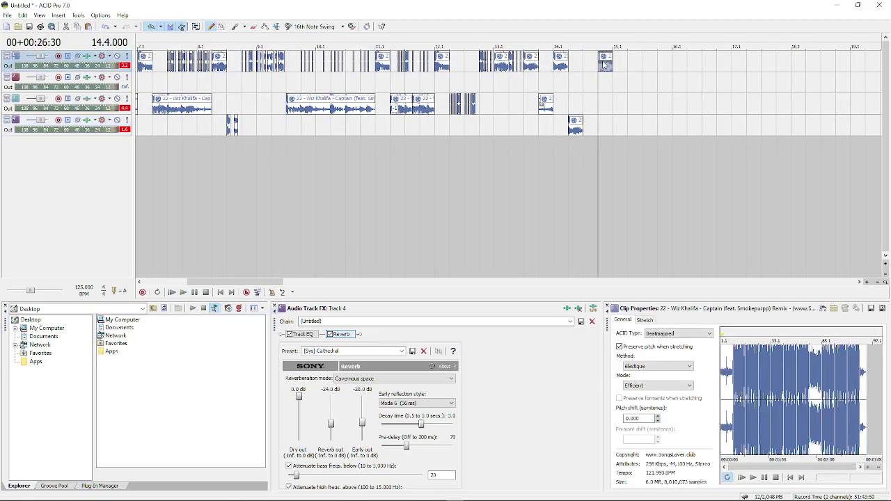
pyautogui.click(503, 72)
pyautogui.press('space')
pyautogui.press('space')
pyautogui.click(377, 68)
pyautogui.press('space')
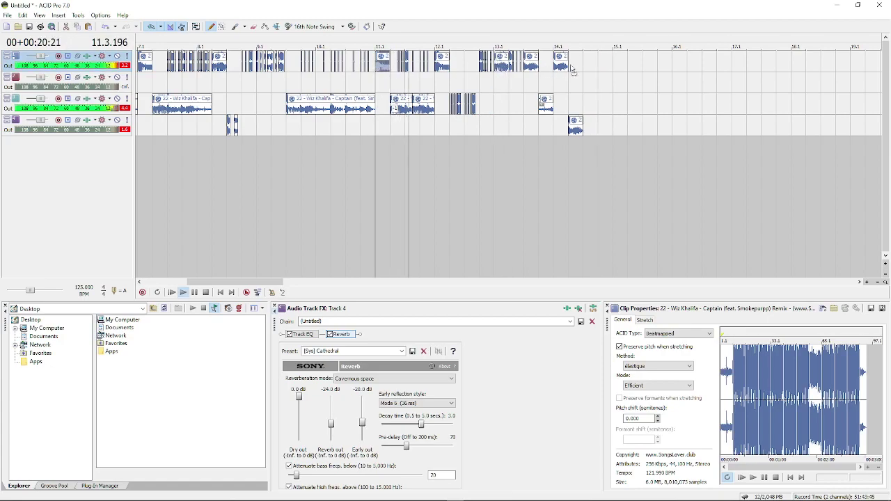
# - Extend the first track's last section at 14.4.000 so that it ends at 17.1.000
pyautogui.click(604, 63)
pyautogui.scroll(4, 619, 68)
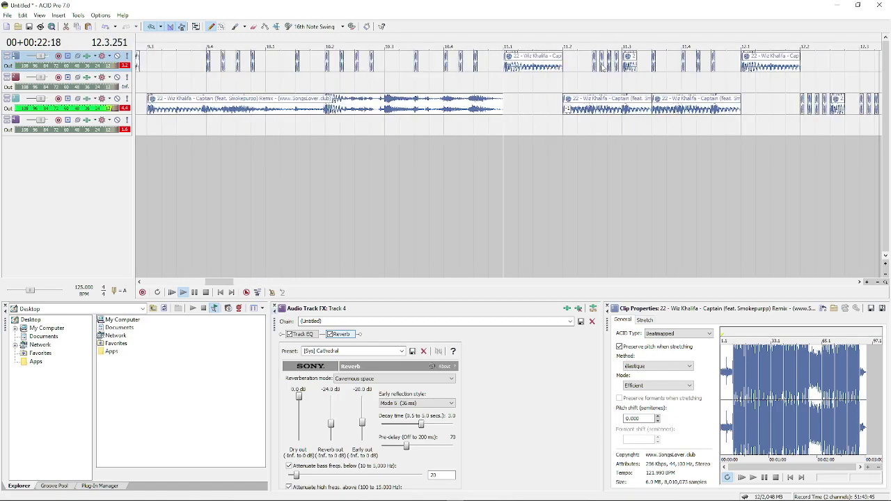
pyautogui.scroll(-3, 640, 73)
pyautogui.scroll(-3, 641, 70)
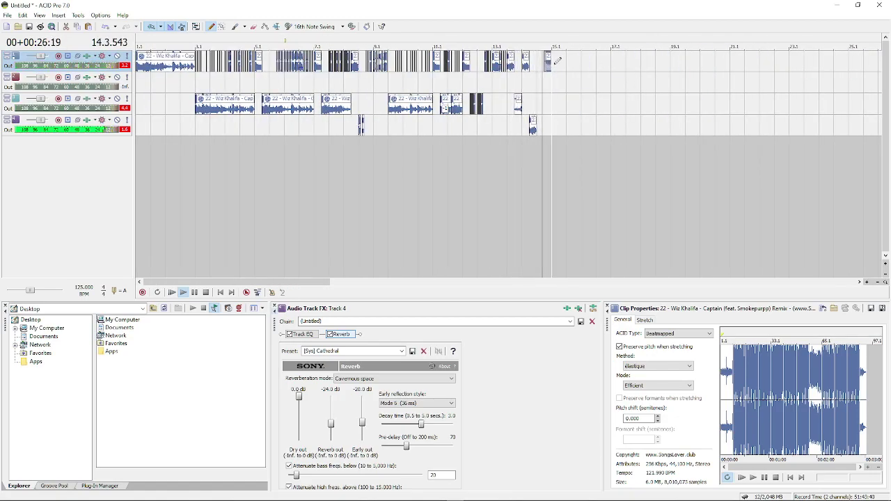
pyautogui.moveTo(551, 61); pyautogui.dragTo(611, 70)
pyautogui.press('space')
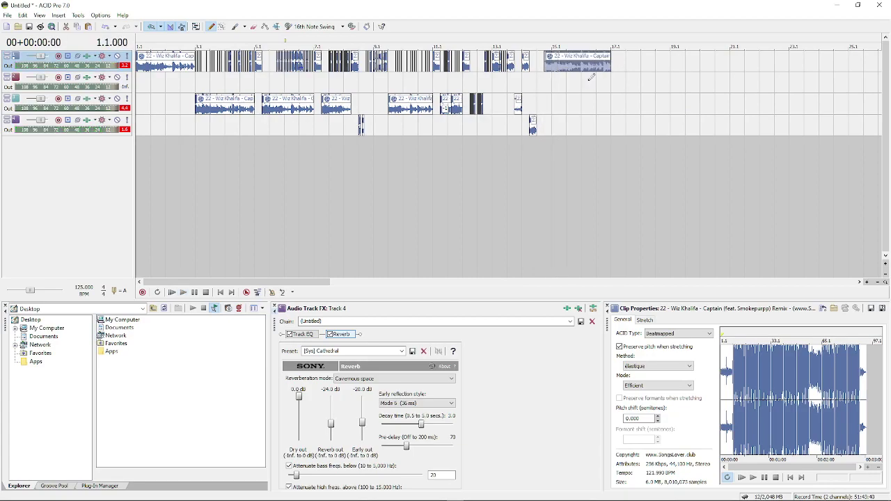
# - Play the whole project from 1.1.000 and again from the third track's slice groups at 12.2.000
pyautogui.press('space')
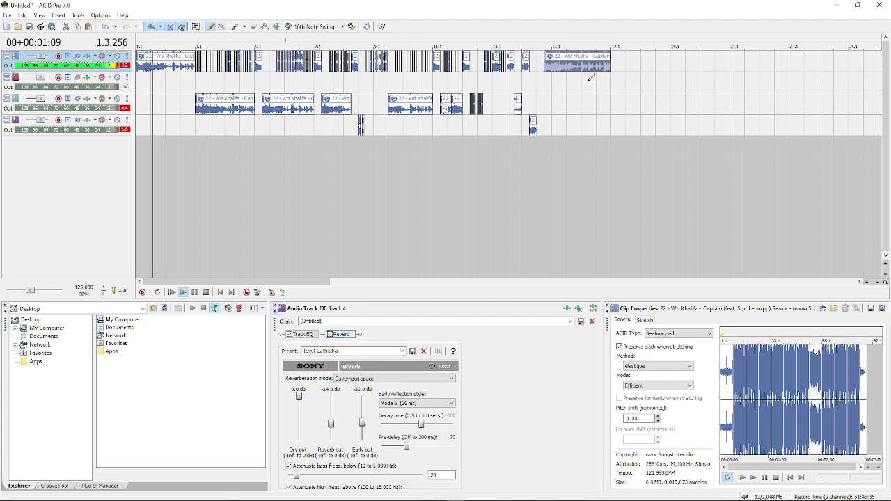
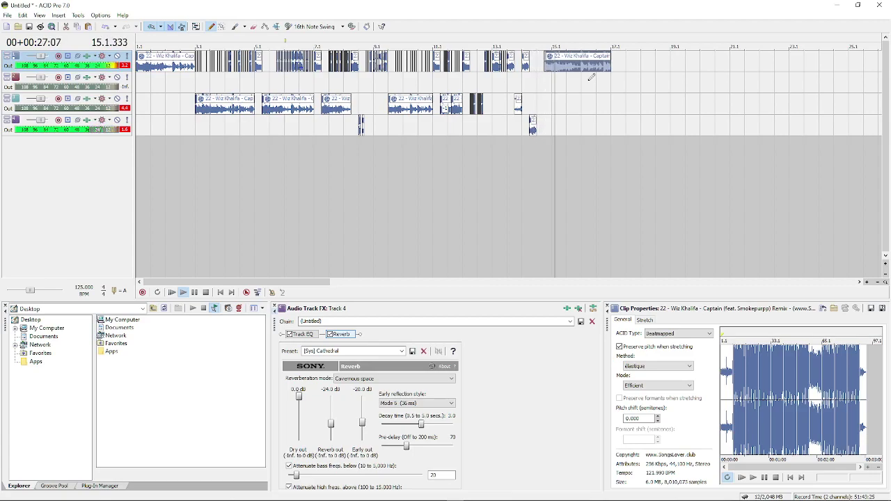
pyautogui.press('space')
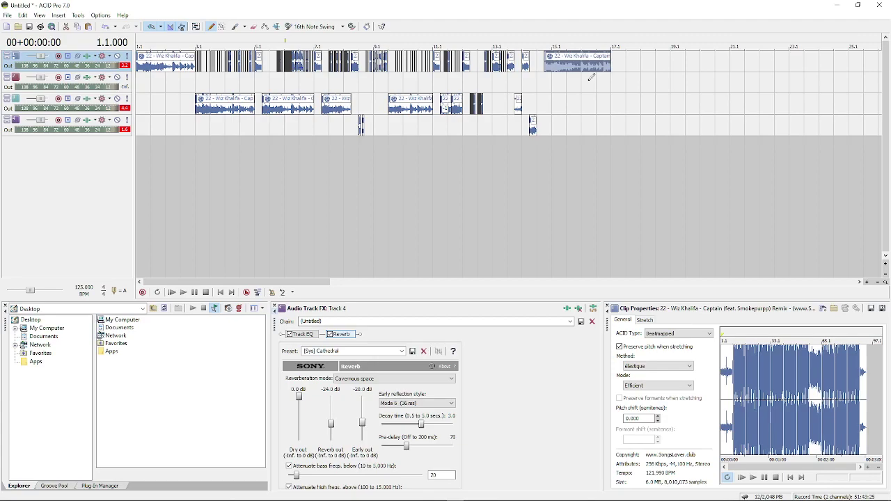
pyautogui.click(471, 107)
pyautogui.scroll(7, 473, 106)
pyautogui.scroll(-4, 549, 87)
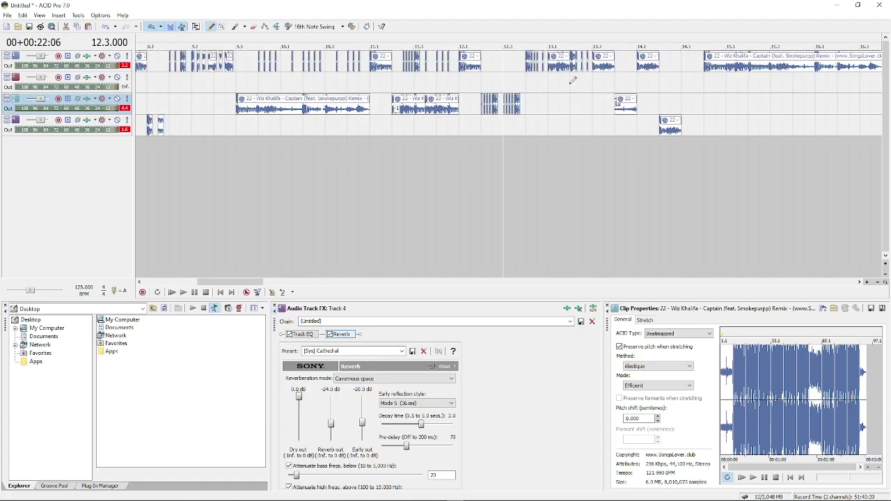
pyautogui.click(481, 106)
pyautogui.press('space')
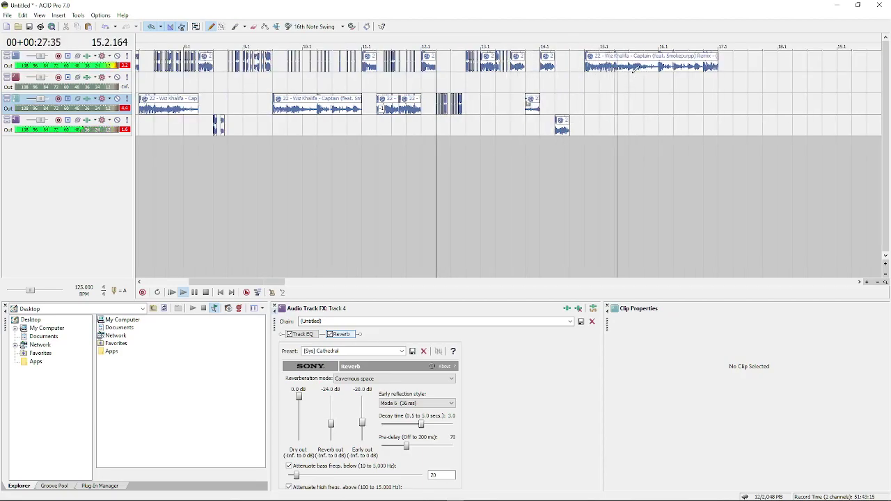
# - Split the first track's section at 15.1.000 and 15.2.000 and move the part between onto the third track at 15.1.000
pyautogui.click(615, 72)
pyautogui.press('s')
pyautogui.click(607, 72)
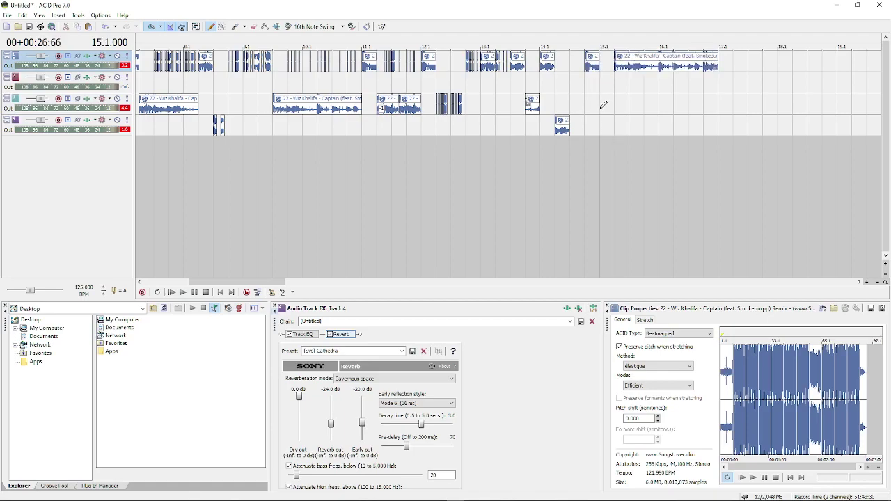
pyautogui.click(602, 105)
pyautogui.hotkey('ctrl', 'v')
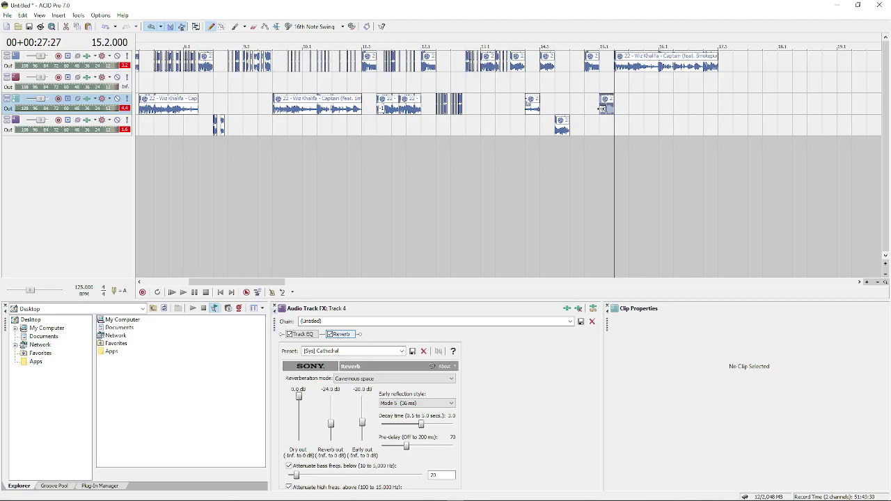
# - Copy a short slice from the first track at 15.2.000, undo its split, and paste five spaced copies from 15.1.192
pyautogui.scroll(4, 601, 109)
pyautogui.scroll(2, 521, 70)
pyautogui.click(513, 70)
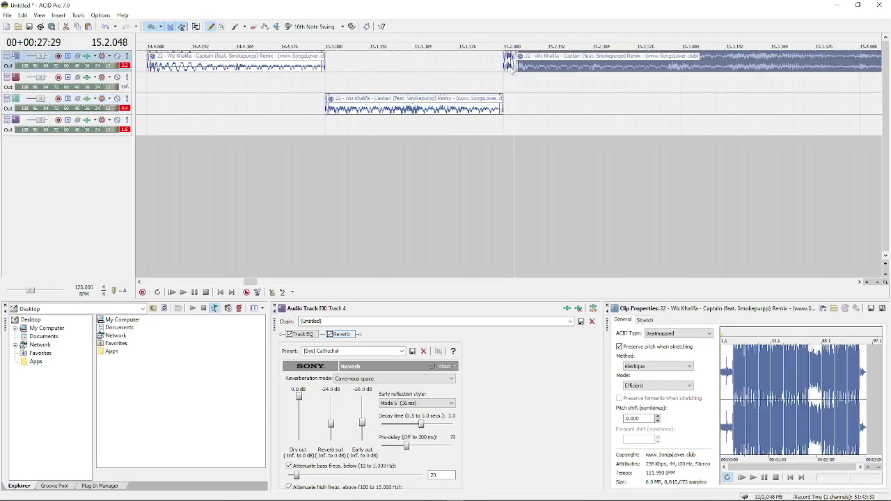
pyautogui.hotkey('ctrl', 'z')
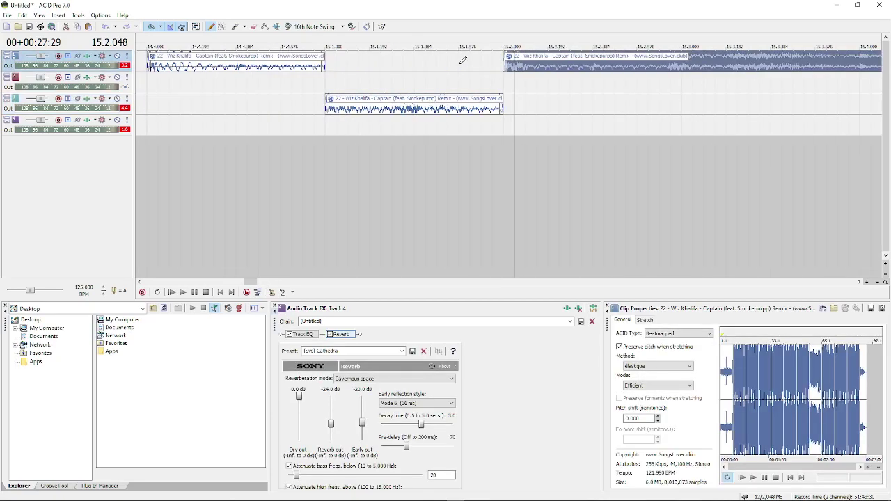
pyautogui.click(463, 61)
pyautogui.moveTo(406, 67)
pyautogui.mouseDown()
pyautogui.moveTo(365, 76)
pyautogui.moveTo(434, 62)
pyautogui.mouseUp()
pyautogui.click(397, 72)
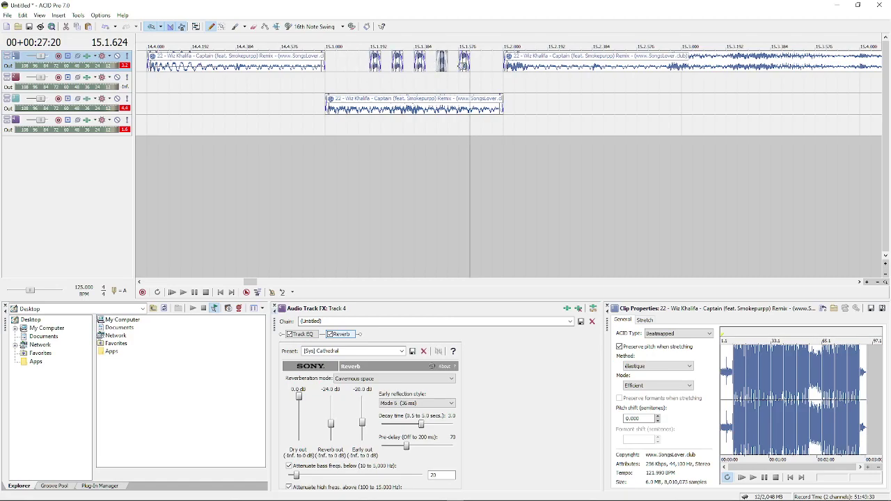
# - Pitch-shift the second and fourth slices and move the five-slice pattern to 15.1.000, with its last slice lengthened to 15.1.576
pyautogui.click(396, 68)
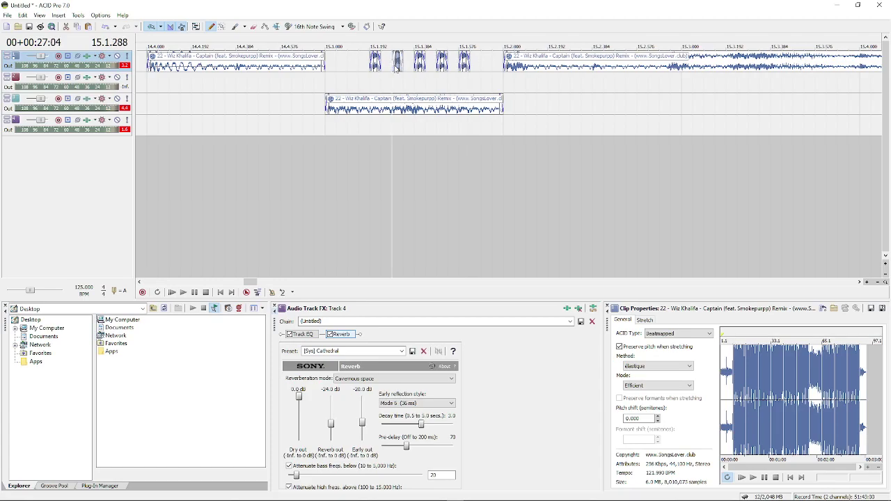
pyautogui.keyDown('ctrl'); pyautogui.click(440, 71); pyautogui.keyUp('ctrl')
pyautogui.click(374, 65)
pyautogui.keyDown('shift'); pyautogui.click(468, 72); pyautogui.keyUp('shift')
pyautogui.moveTo(465, 72)
pyautogui.mouseDown()
pyautogui.moveTo(419, 67)
pyautogui.moveTo(451, 66)
pyautogui.mouseUp()
# - Play the new slice pattern from 15.1.000 and again from 14.4.000
pyautogui.click(328, 108)
pyautogui.press('space')
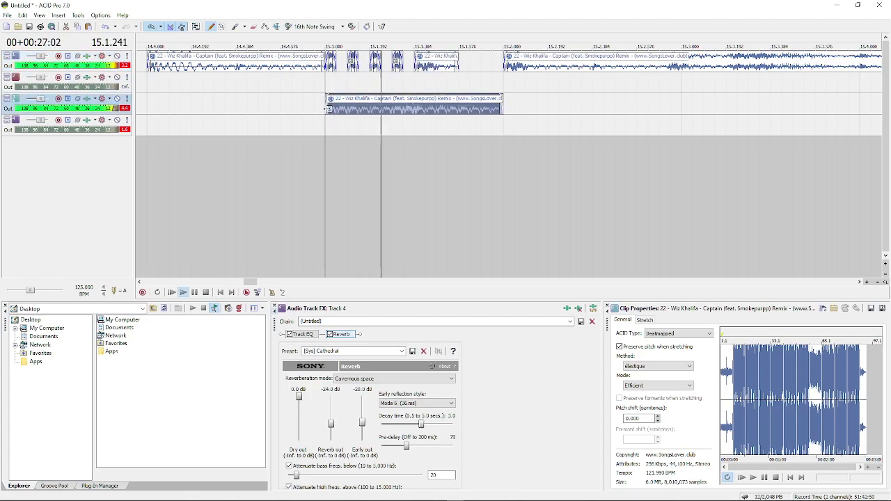
pyautogui.press('space')
pyautogui.press('space')
pyautogui.scroll(-3, 329, 112)
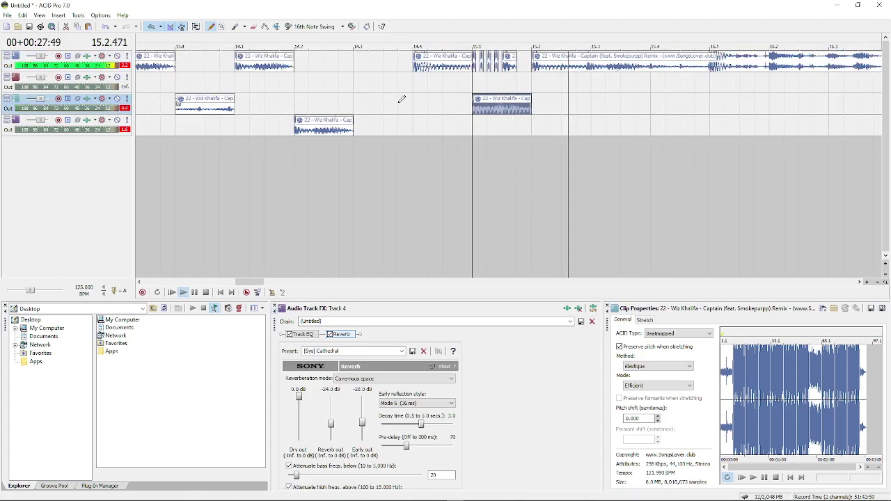
pyautogui.click(420, 94)
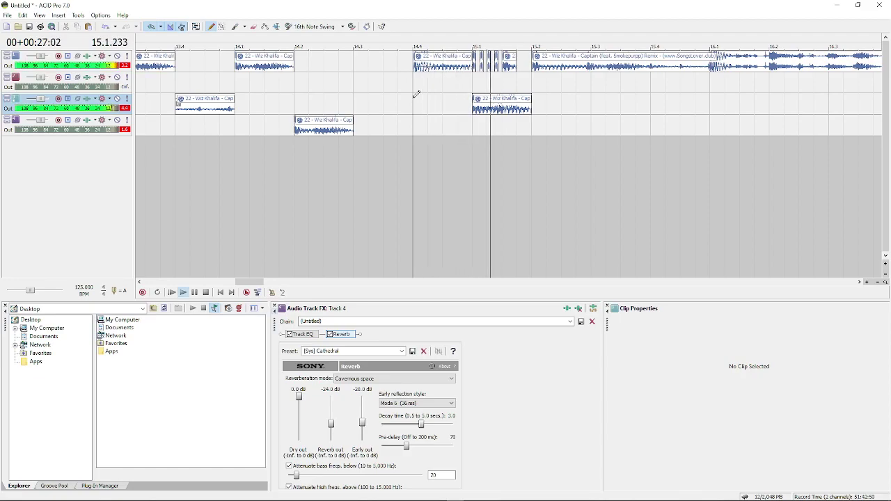
pyautogui.press('space')
# - Inspect the slice pattern at 15.1.000 on the first track and play the third track's earlier pattern from 12.2.000
pyautogui.click(476, 73)
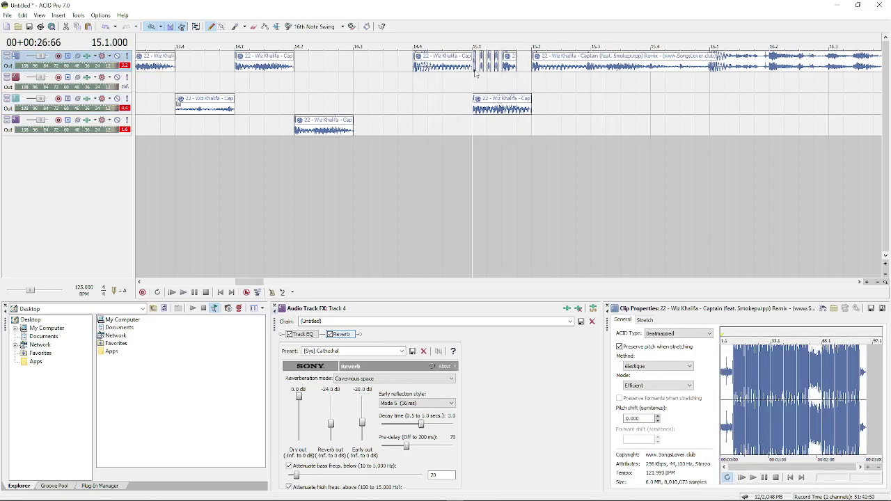
pyautogui.click(490, 67)
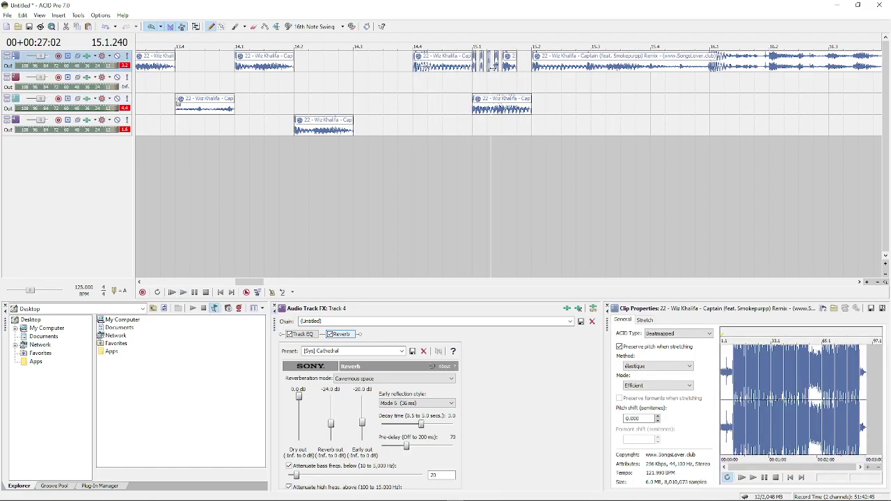
pyautogui.scroll(3, 492, 68)
pyautogui.scroll(1, 489, 69)
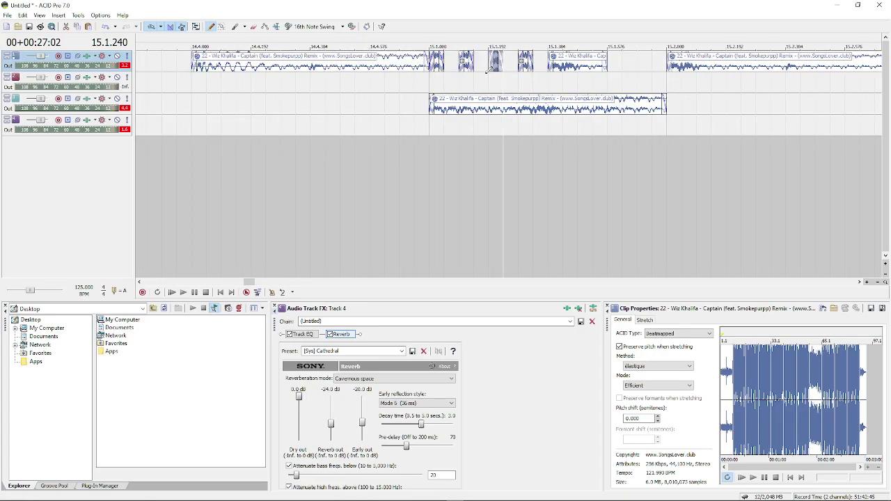
pyautogui.scroll(-1, 489, 70)
pyautogui.scroll(-8, 431, 92)
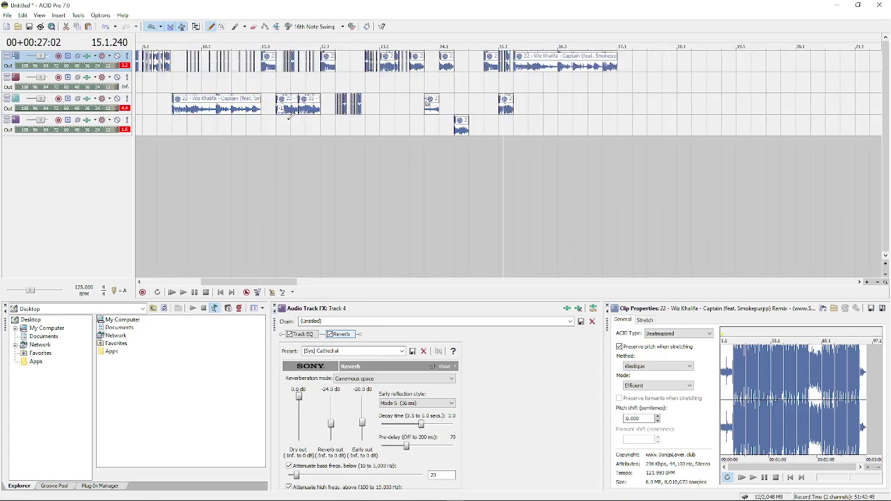
pyautogui.click(346, 109)
pyautogui.scroll(9, 346, 109)
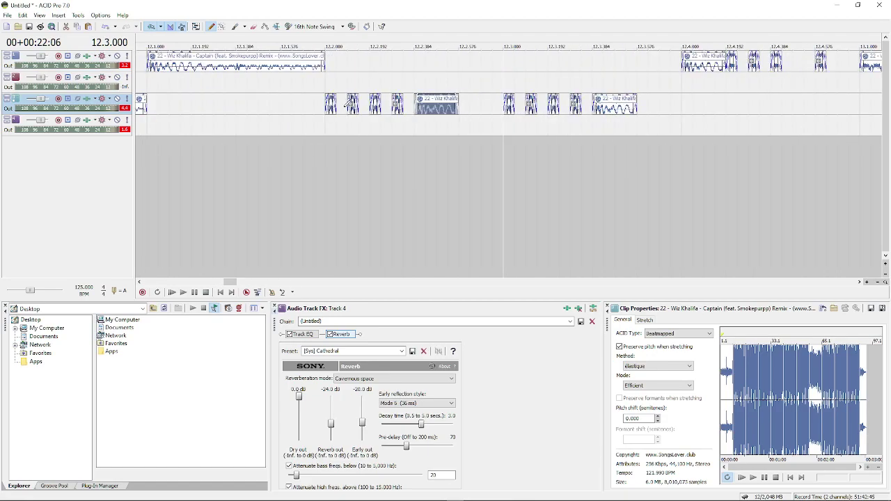
pyautogui.click(328, 123)
pyautogui.press('space')
pyautogui.scroll(-1, 328, 124)
pyautogui.press('space')
# - Shorten the first four slices of the first track's pattern at 15.1.000 to half their length
pyautogui.scroll(-1, 328, 124)
pyautogui.scroll(-3, 463, 123)
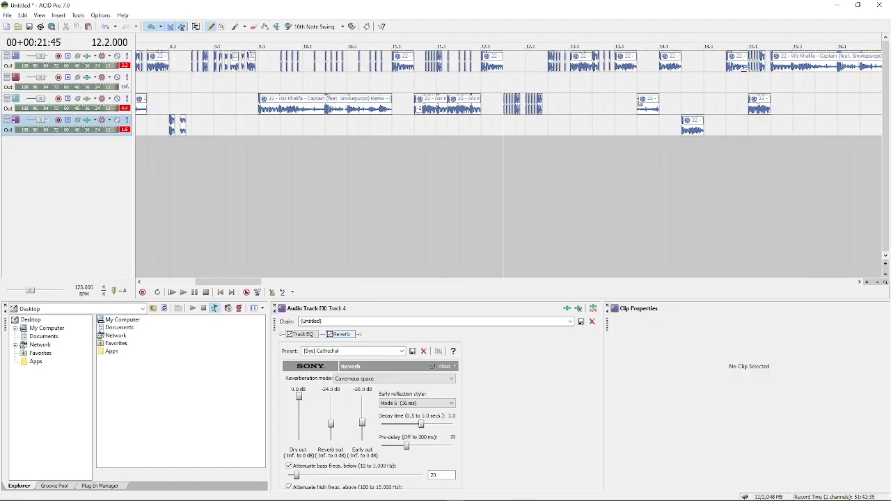
pyautogui.click(748, 66)
pyautogui.scroll(4, 506, 74)
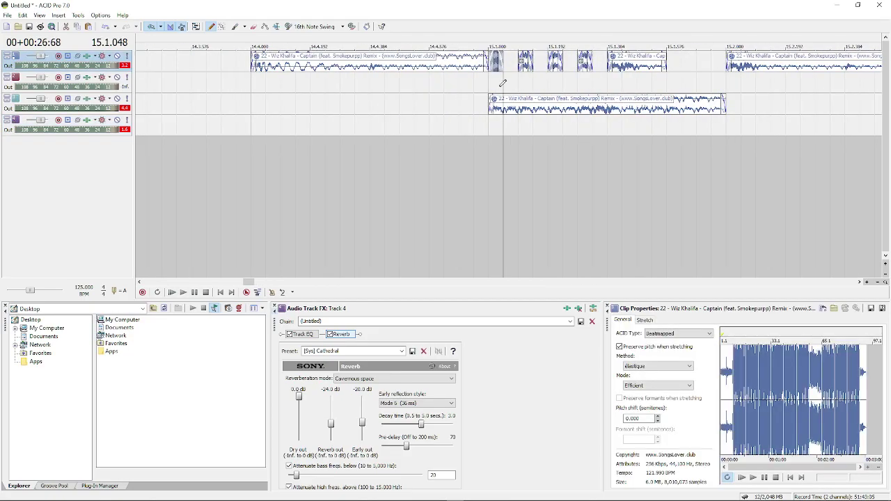
pyautogui.click(594, 68)
pyautogui.doubleClick(577, 67)
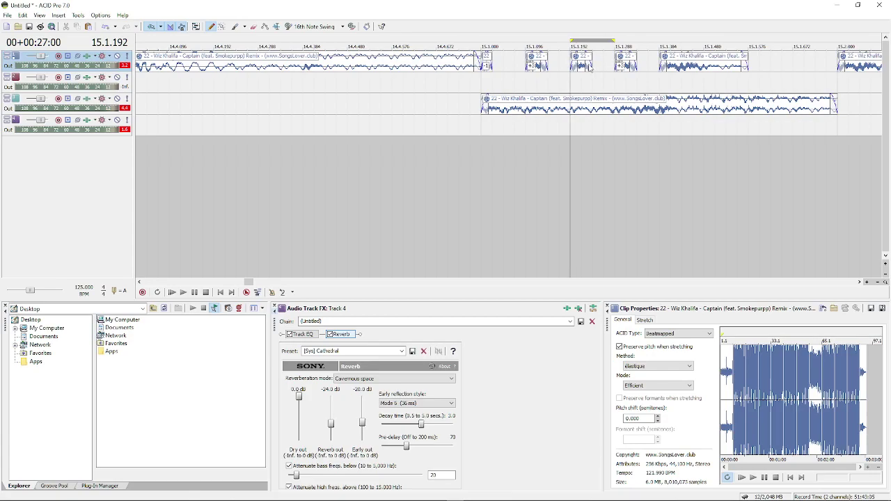
pyautogui.click(547, 66)
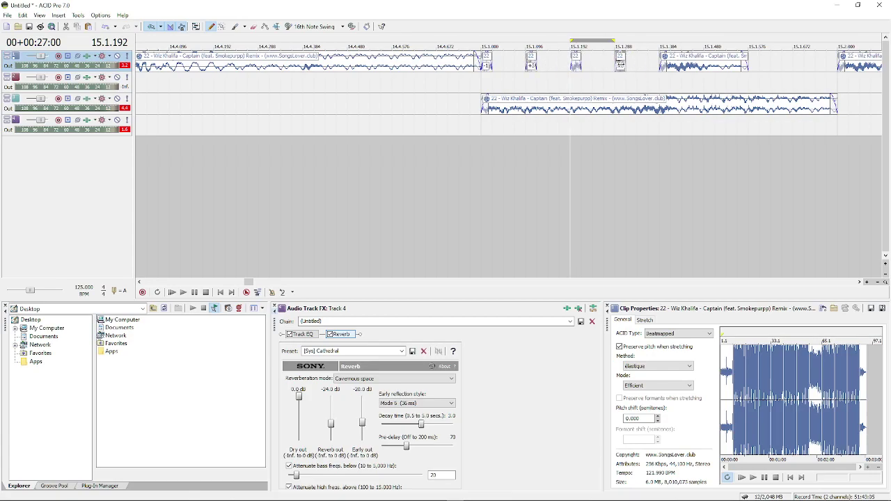
# - Play the tightened slice pattern from 15.1.000
pyautogui.click(482, 126)
pyautogui.press('space')
pyautogui.press('space')
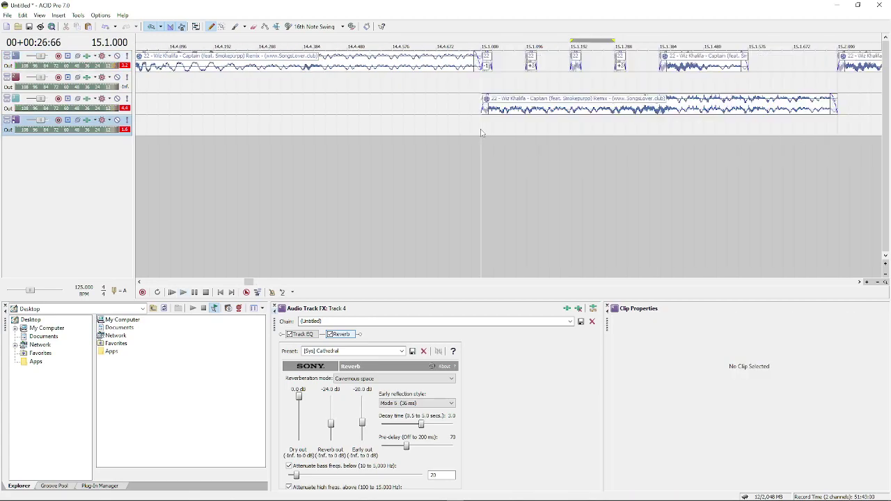
pyautogui.scroll(-3, 484, 126)
pyautogui.press('space')
pyautogui.scroll(-2, 485, 125)
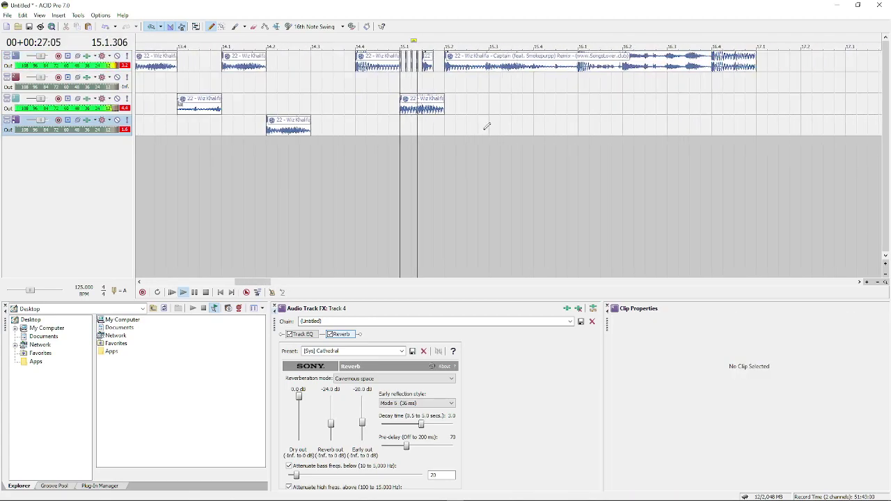
pyautogui.press('space')
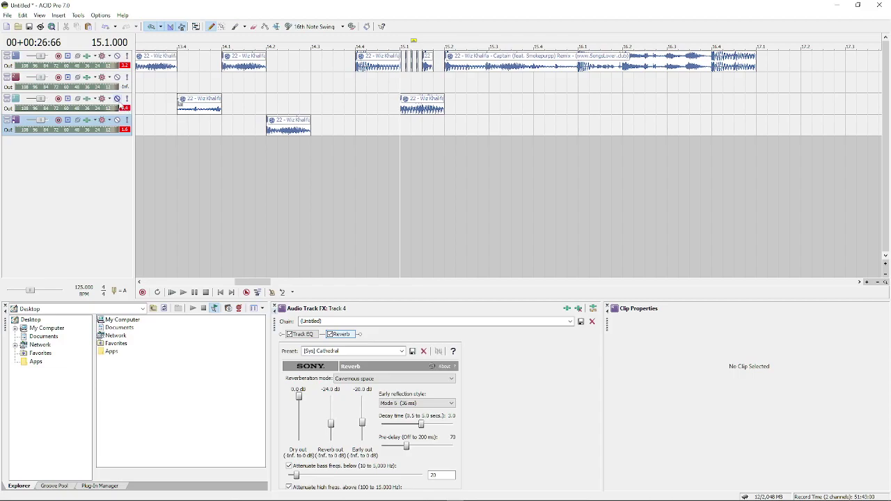
# - Play from 15.1.000 with the third track temporarily muted to hear the slice pattern without it
pyautogui.click(118, 99)
pyautogui.press('space')
pyautogui.press('space')
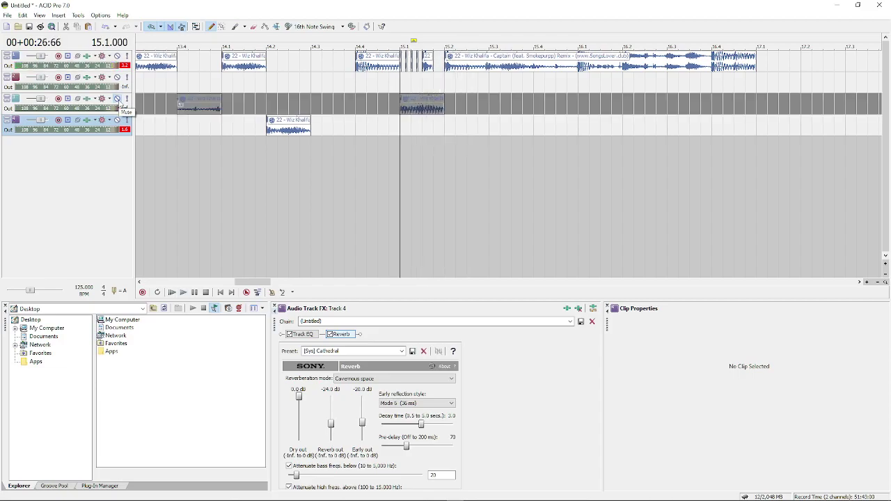
pyautogui.press('space')
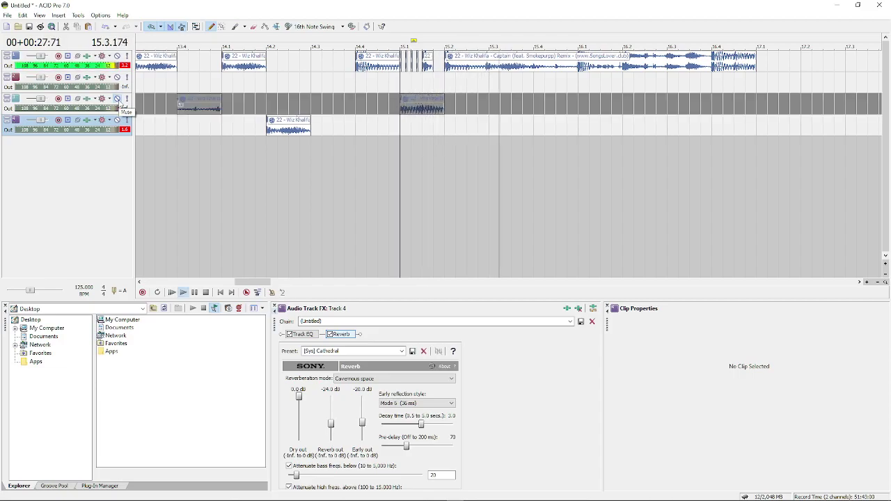
pyautogui.press('space')
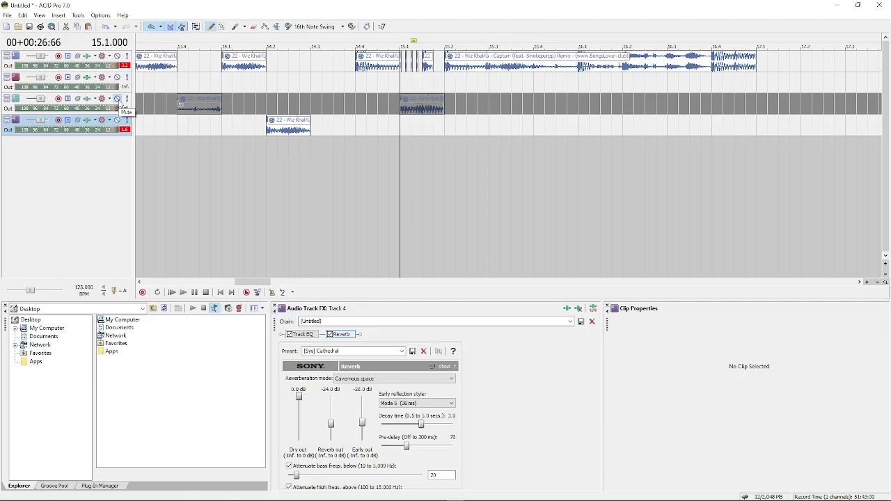
pyautogui.click(118, 99)
# - Lower the volume of the third track's section at 15.1.000 and play the mix from 14.4.000
pyautogui.moveTo(424, 97); pyautogui.dragTo(426, 115)
pyautogui.click(354, 98)
pyautogui.press('space')
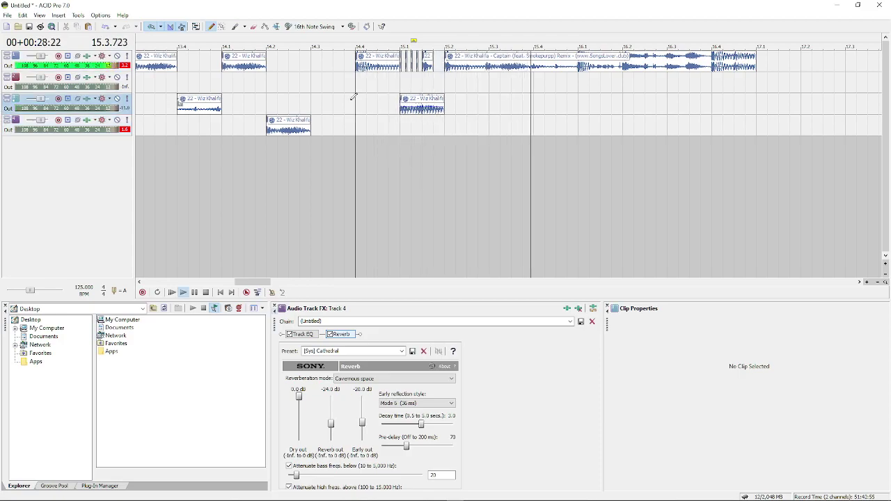
pyautogui.press('space')
# - Split the first track's section at 16.1.000 and 15.3.000 and move the part between onto the third track at 15.3.000
pyautogui.click(583, 68)
pyautogui.press('s')
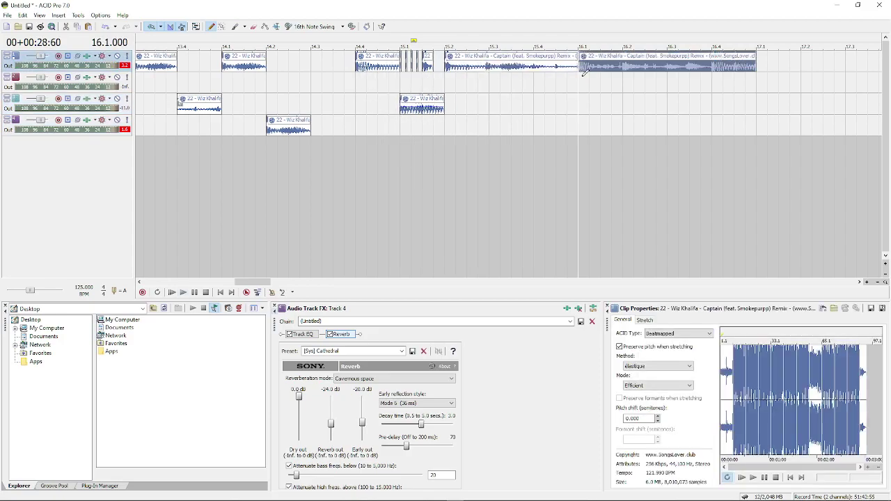
pyautogui.click(487, 75)
pyautogui.press('s')
pyautogui.press('Delete')
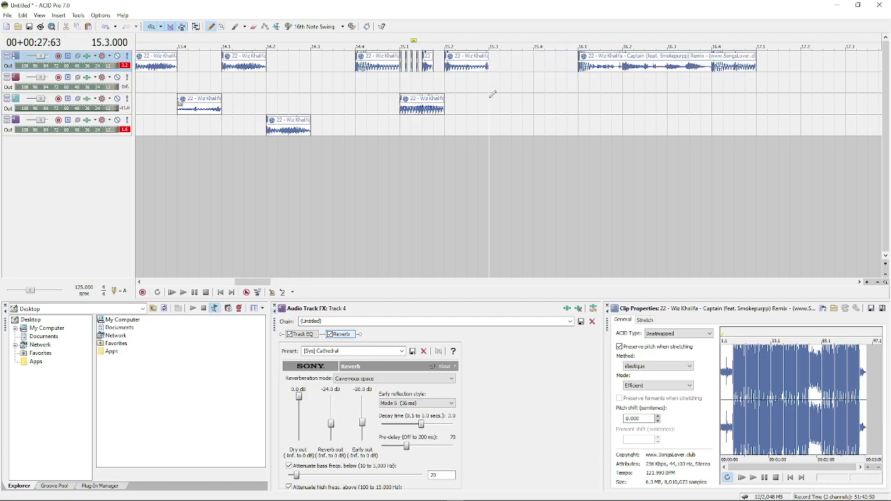
pyautogui.click(494, 108)
pyautogui.hotkey('ctrl', 'v')
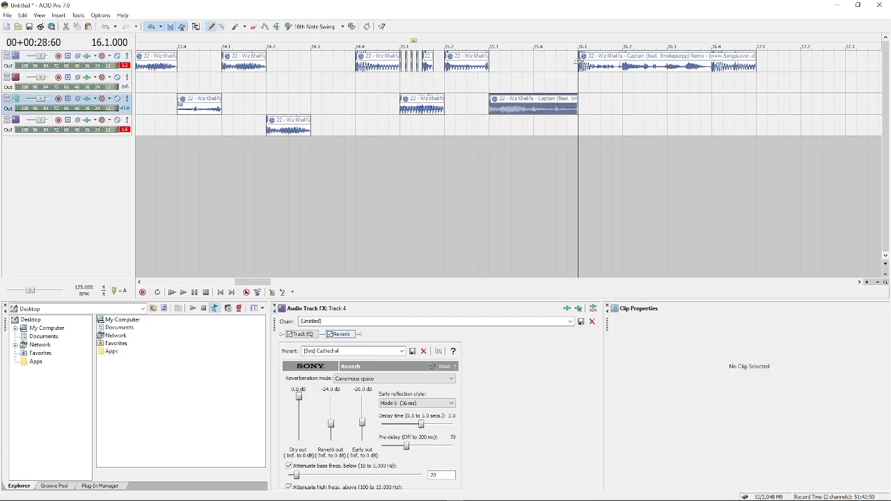
# - Copy a short slice from the first track at 16.1.000, undo its split, and paste six evenly spaced copies from 15.3.384 to 15.4.576
pyautogui.scroll(1, 581, 64)
pyautogui.click(510, 69)
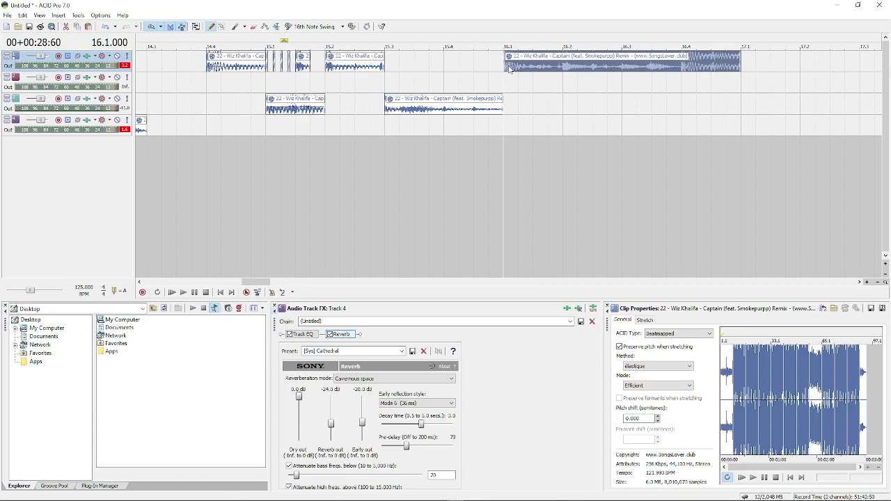
pyautogui.scroll(3, 508, 66)
pyautogui.scroll(-2, 508, 64)
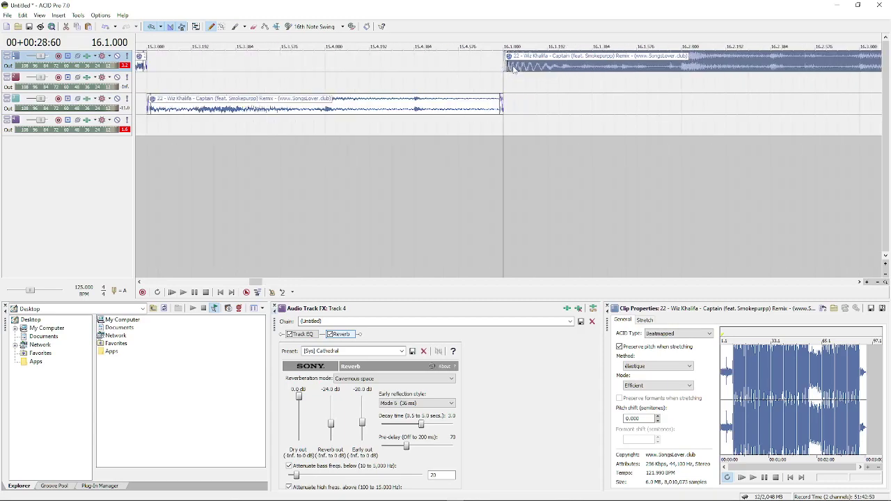
pyautogui.click(512, 67)
pyautogui.hotkey('ctrl', 'z')
pyautogui.click(470, 62)
pyautogui.moveTo(474, 66)
pyautogui.mouseDown()
pyautogui.moveTo(466, 74)
pyautogui.moveTo(243, 71)
pyautogui.mouseUp()
pyautogui.click(247, 70)
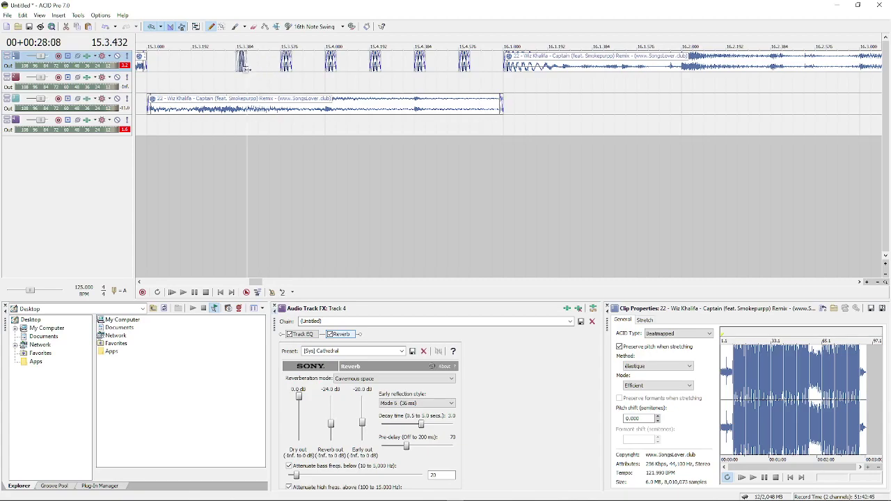
# - Build a four-slice pattern from 15.3.384 to 15.3.672, lengthening the third slice and pitching the second and fourth up 3 semitones
pyautogui.scroll(1, 248, 71)
pyautogui.scroll(-1, 448, 76)
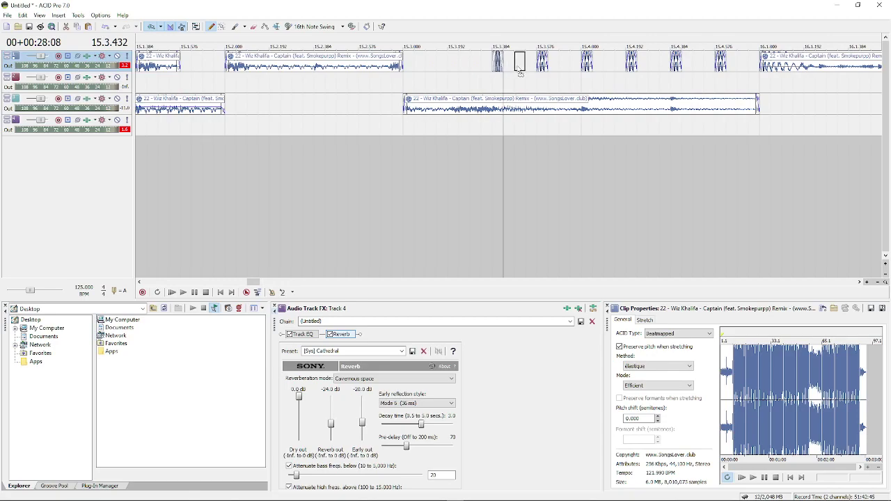
pyautogui.scroll(2, 519, 68)
pyautogui.moveTo(501, 67)
pyautogui.mouseDown()
pyautogui.moveTo(491, 66)
pyautogui.moveTo(536, 67)
pyautogui.mouseUp()
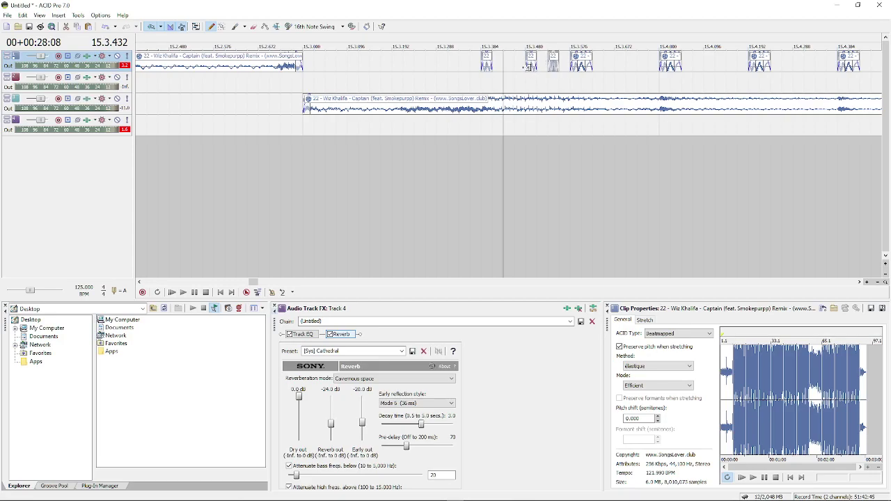
pyautogui.click(488, 82)
pyautogui.moveTo(555, 67); pyautogui.dragTo(604, 67)
pyautogui.keyDown('ctrl'); pyautogui.click(531, 69); pyautogui.keyUp('ctrl')
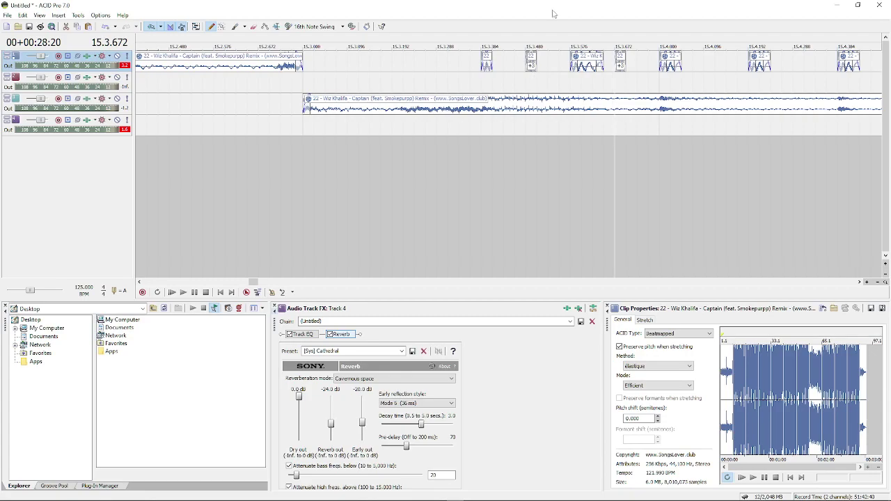
# - Replace the slices at 15.4.000 and 15.4.192 with a copy of the four-slice pattern and lengthen the slice at 15.4.384
pyautogui.scroll(-2, 525, 75)
pyautogui.click(438, 83)
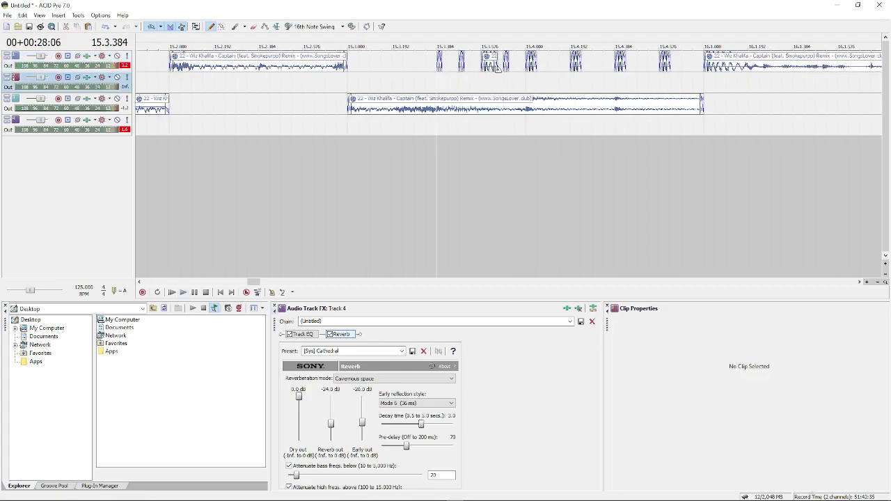
pyautogui.click(534, 68)
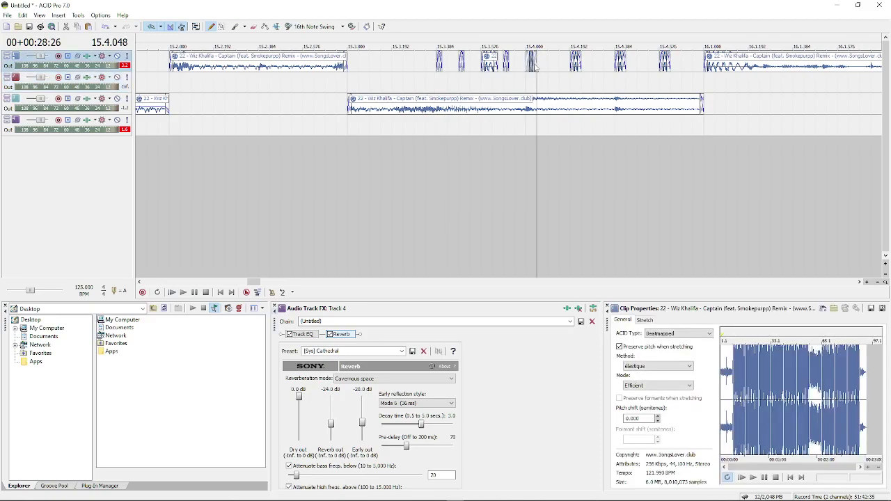
pyautogui.click(572, 62)
pyautogui.click(437, 68)
pyautogui.click(497, 66)
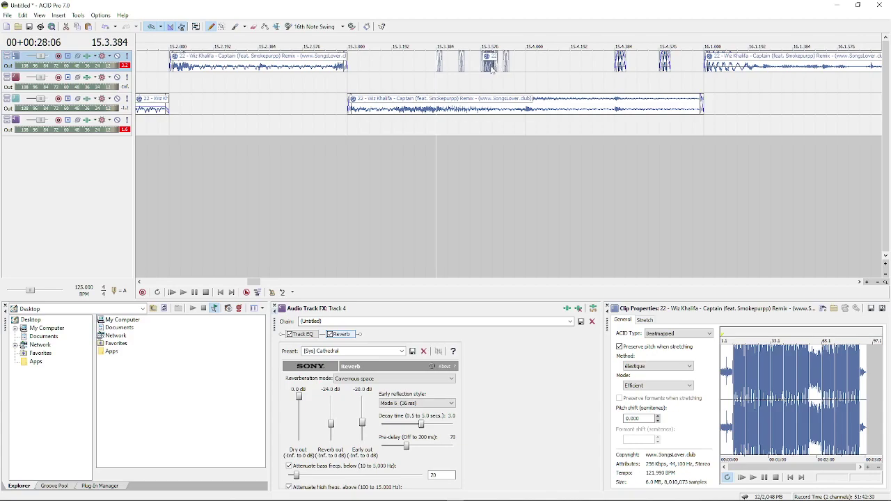
pyautogui.moveTo(548, 72); pyautogui.dragTo(675, 68)
pyautogui.press('space')
pyautogui.press('space')
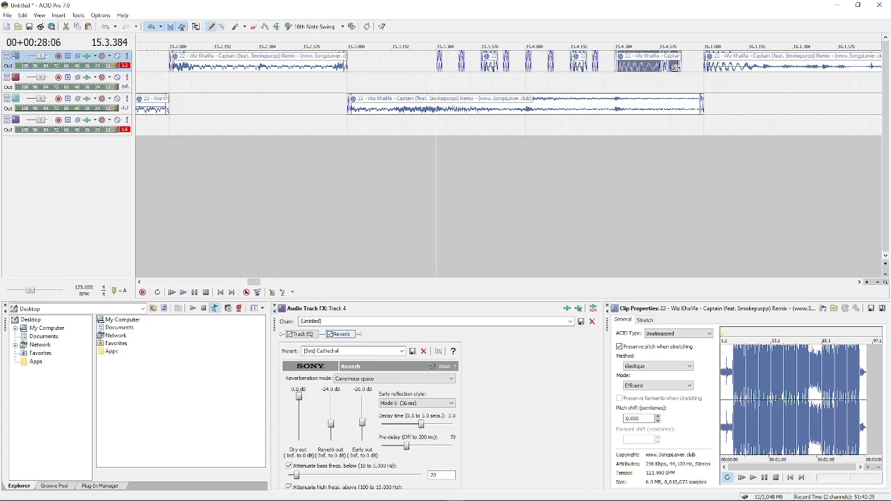
pyautogui.click(669, 75)
# - Play the extended slice pattern from the section at 15.2.000 and again from 15.1.000
pyautogui.scroll(-2, 452, 81)
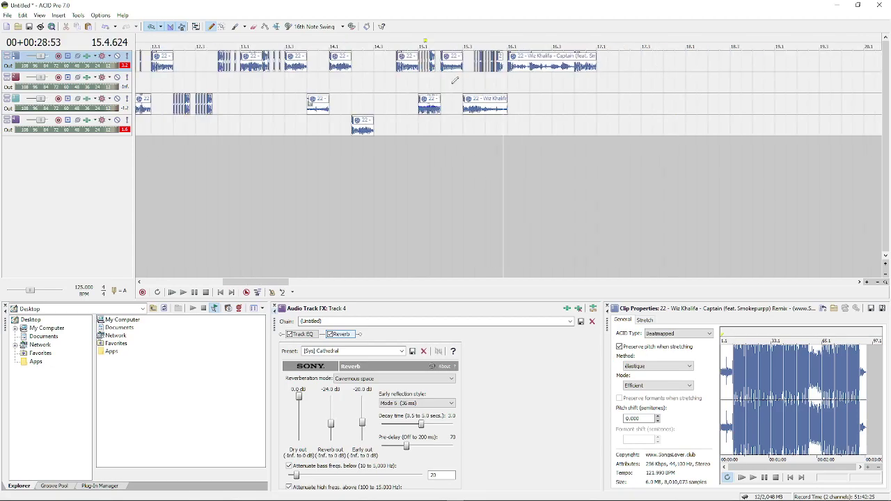
pyautogui.click(452, 80)
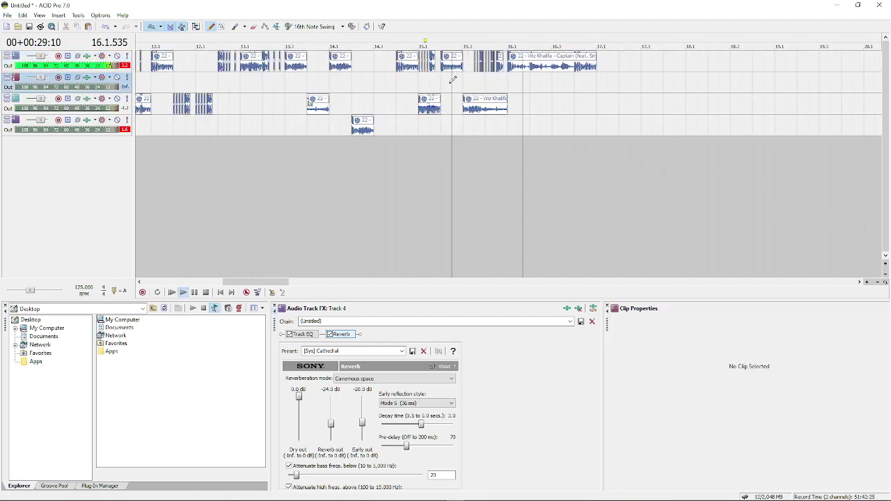
pyautogui.click(419, 84)
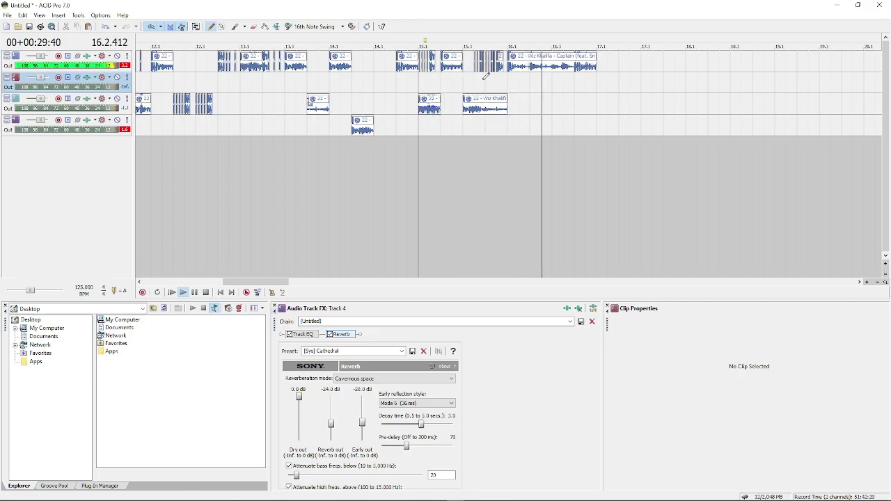
pyautogui.press('space')
# - Split the first track's last section at 16.2.000, move the remainder onto the fourth track there, and trim it to end at 16.2.384
pyautogui.click(539, 67)
pyautogui.click(528, 68)
pyautogui.press('s')
pyautogui.press('Delete')
pyautogui.click(530, 124)
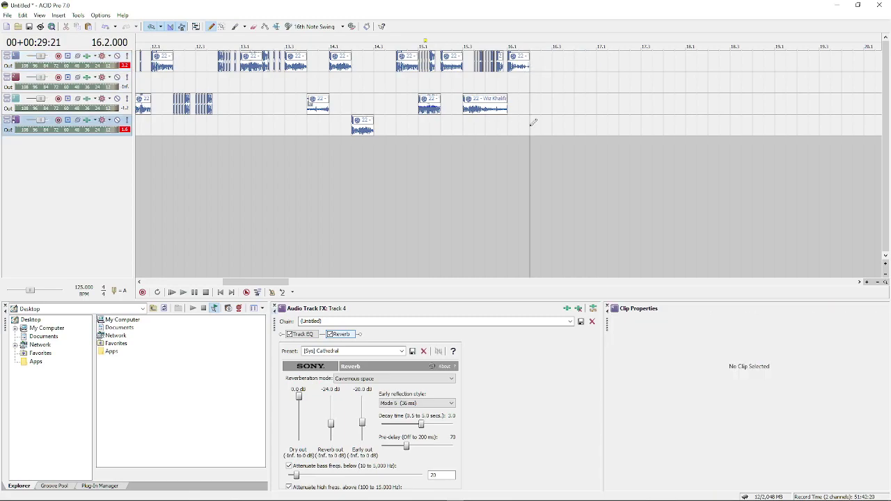
pyautogui.hotkey('ctrl', 'v')
pyautogui.click(537, 131)
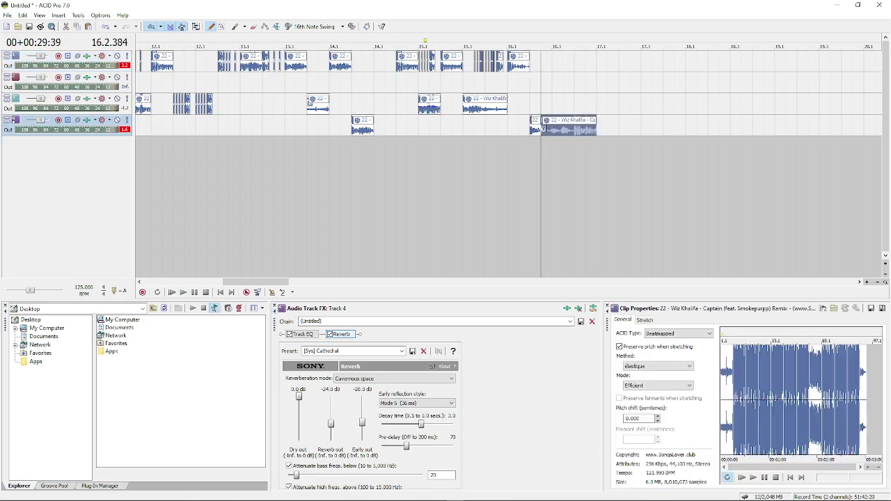
pyautogui.press('Delete')
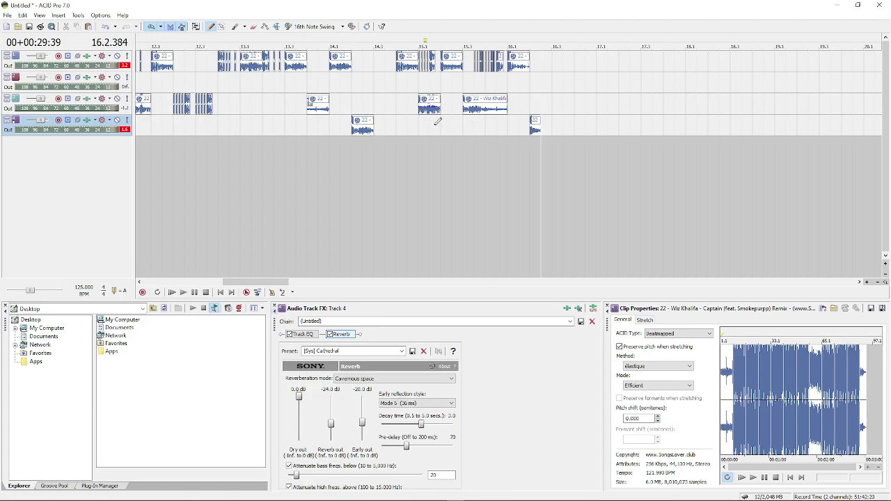
# - Play the arrangement from 14.4.000
pyautogui.click(401, 111)
pyautogui.press('space')
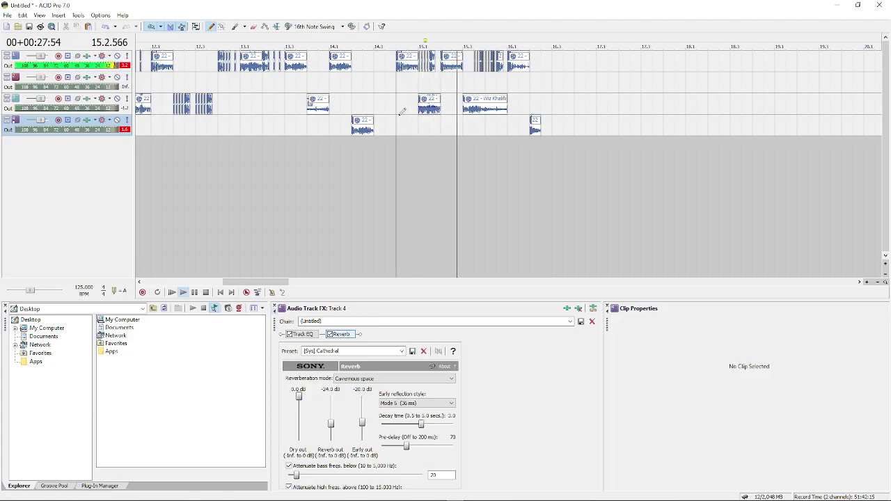
pyautogui.press('space')
pyautogui.press('space')
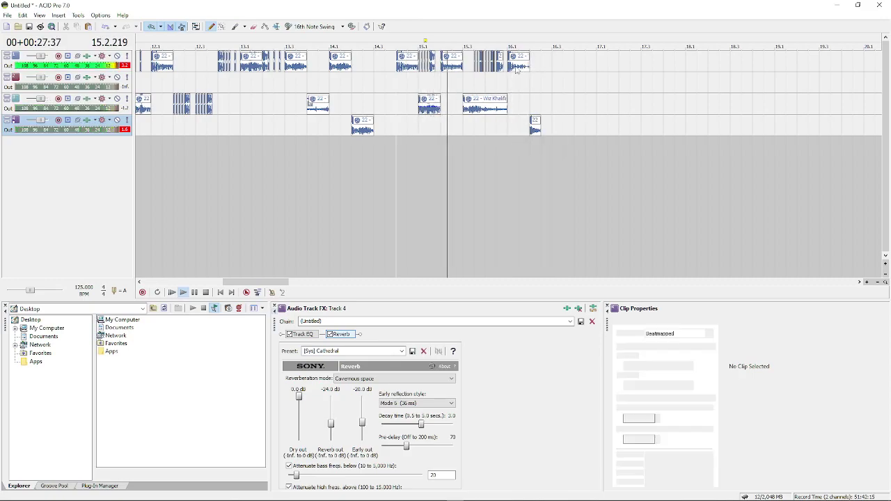
pyautogui.click(522, 67)
pyautogui.moveTo(522, 67); pyautogui.dragTo(583, 65)
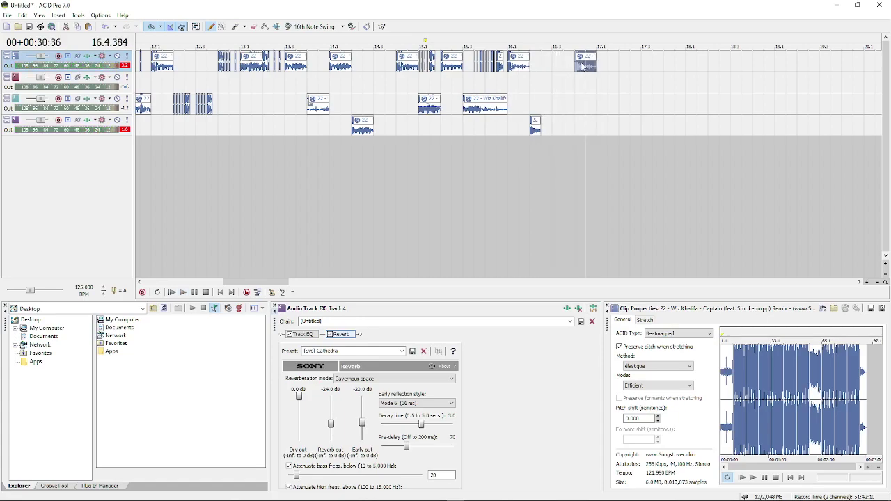
pyautogui.press('Delete')
# - Copy the first-track section at 14.4.000 to 16.4.000 on the same track, lengthen the copy to end at 18.4.000, and play it
pyautogui.click(396, 67)
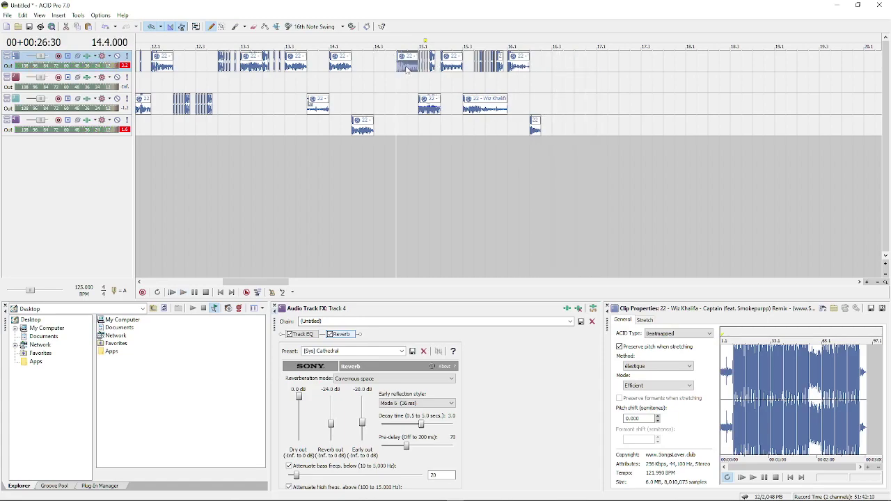
pyautogui.moveTo(551, 70); pyautogui.dragTo(583, 73)
pyautogui.press('space')
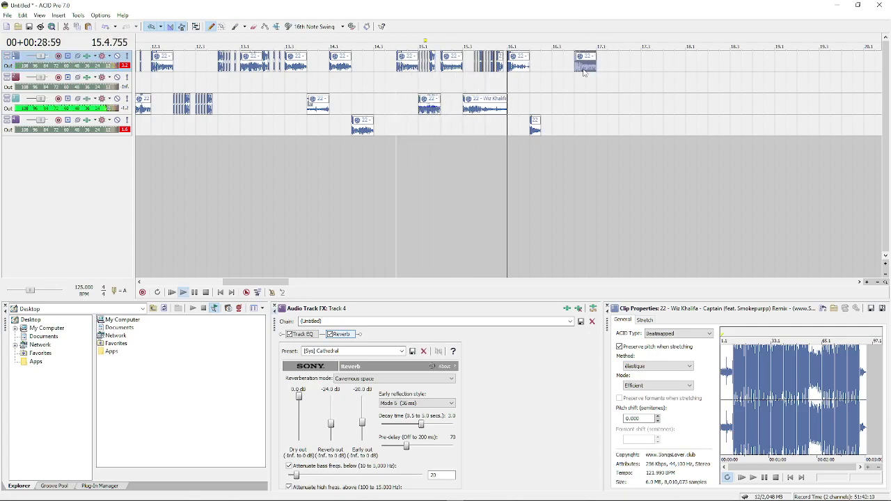
pyautogui.press('space')
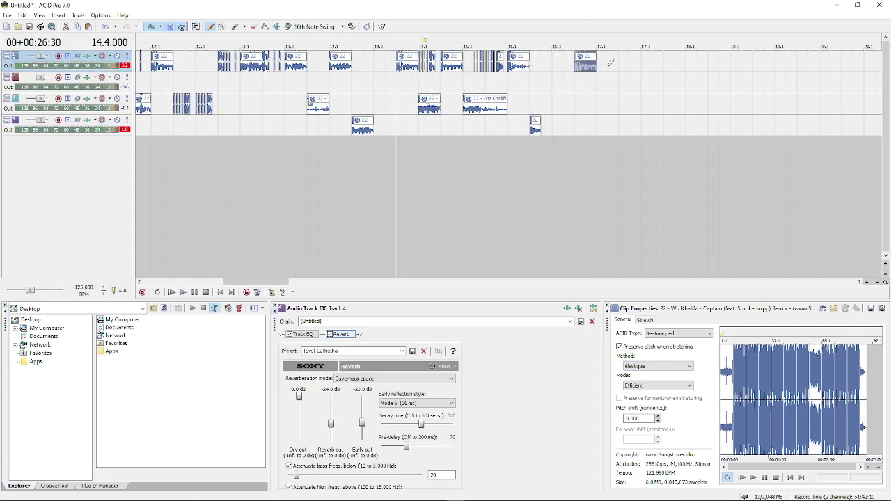
pyautogui.moveTo(595, 65); pyautogui.dragTo(750, 58)
pyautogui.click(577, 69)
pyautogui.press('space')
pyautogui.press('space')
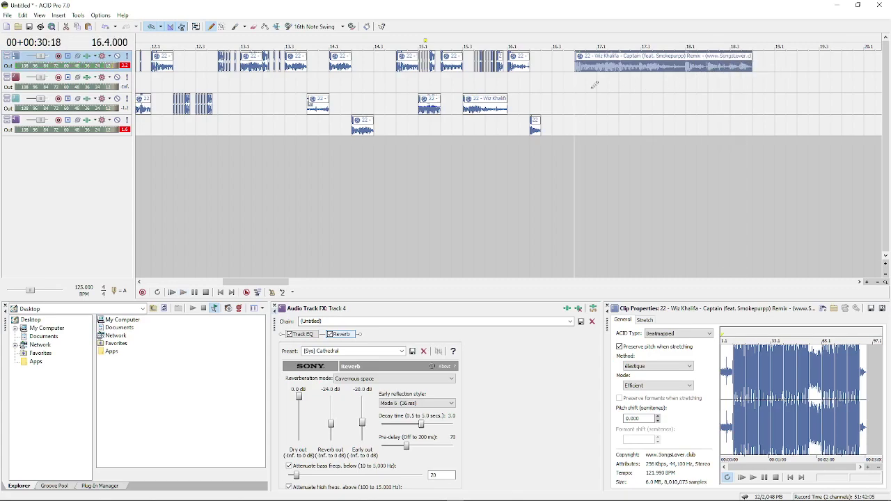
# - Paste a copy of the long section onto the second track at 16.4.384 and duplicate the first-track original at 18.4.000
pyautogui.click(601, 83)
pyautogui.click(578, 82)
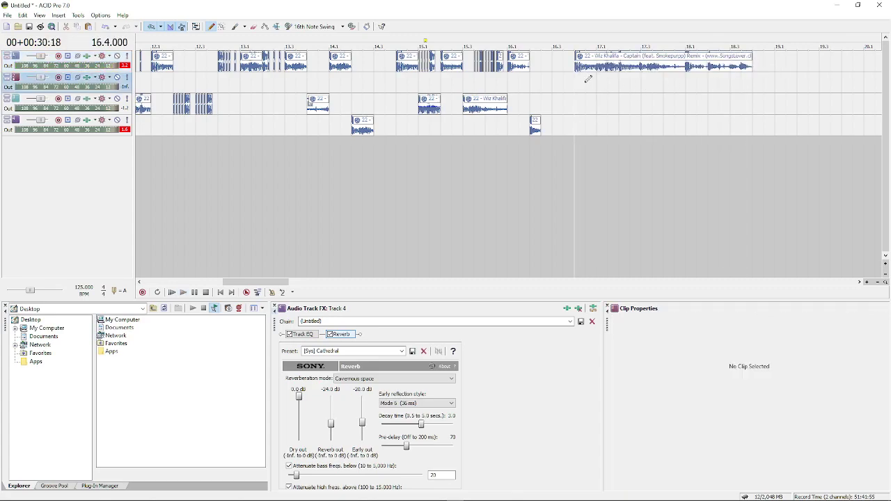
pyautogui.click(586, 84)
pyautogui.hotkey('ctrl', 'v')
pyautogui.click(589, 104)
pyautogui.press('space')
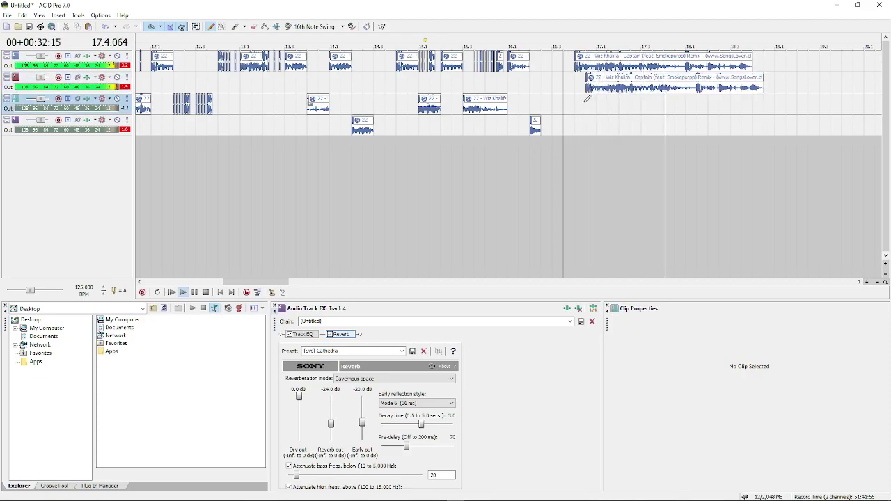
pyautogui.press('space')
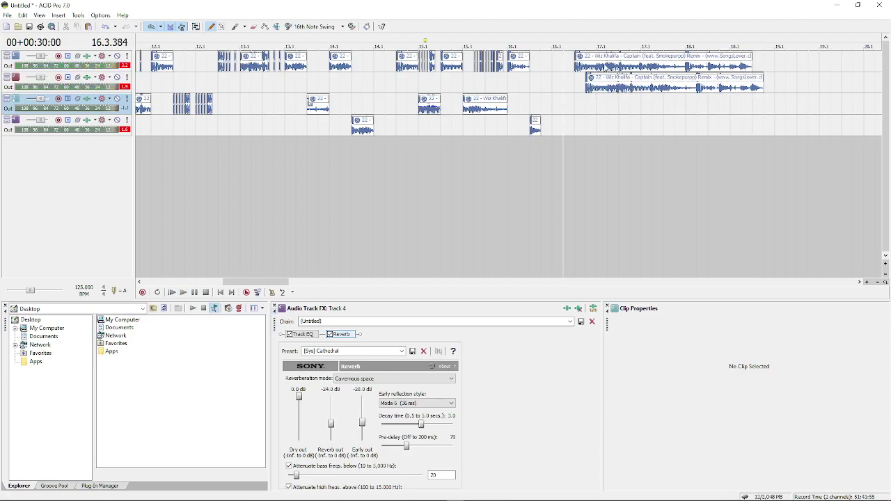
pyautogui.click(585, 67)
pyautogui.moveTo(730, 67); pyautogui.dragTo(763, 61)
# - Split the long sections on the first two tracks every half beat from 16.4.384 to 18.4.000
pyautogui.click(586, 105)
pyautogui.press('s')
pyautogui.click(597, 104)
pyautogui.press('s')
pyautogui.click(607, 104)
pyautogui.press('s')
pyautogui.click(618, 103)
pyautogui.press('s')
pyautogui.click(630, 101)
pyautogui.press('s')
pyautogui.click(641, 101)
pyautogui.press('s')
pyautogui.click(652, 101)
pyautogui.press('s')
pyautogui.click(664, 100)
pyautogui.press('s')
pyautogui.click(674, 100)
pyautogui.press('s')
pyautogui.click(686, 101)
pyautogui.press('s')
pyautogui.click(697, 101)
pyautogui.press('s')
pyautogui.click(708, 101)
pyautogui.press('s')
pyautogui.click(719, 101)
pyautogui.press('s')
pyautogui.click(730, 100)
pyautogui.press('s')
pyautogui.click(741, 101)
pyautogui.press('s')
pyautogui.click(753, 101)
pyautogui.press('s')
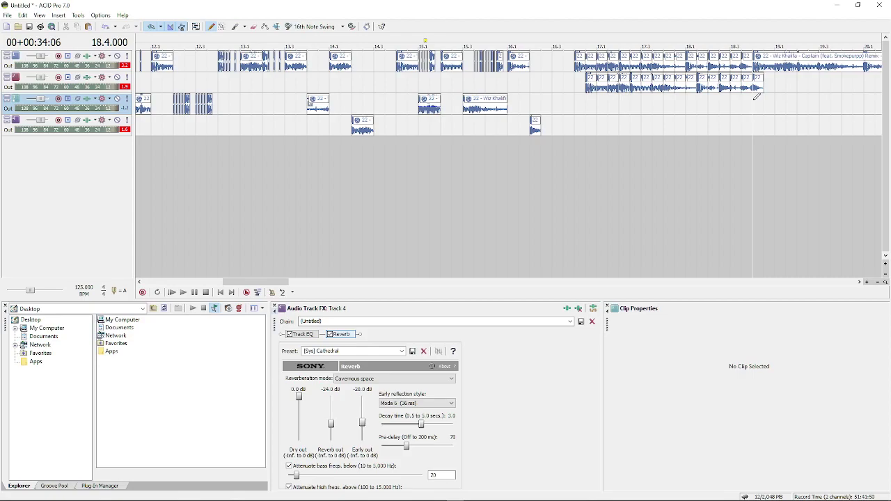
# - Delete the first-track slices at 17.1.384, 17.2.384, 18.1.384, 18.3.384 and second-track slices at 17.2.000, 17.3.000, 18.2.000, 18.4.000, and play the result
pyautogui.hscroll(3, 621, 130)
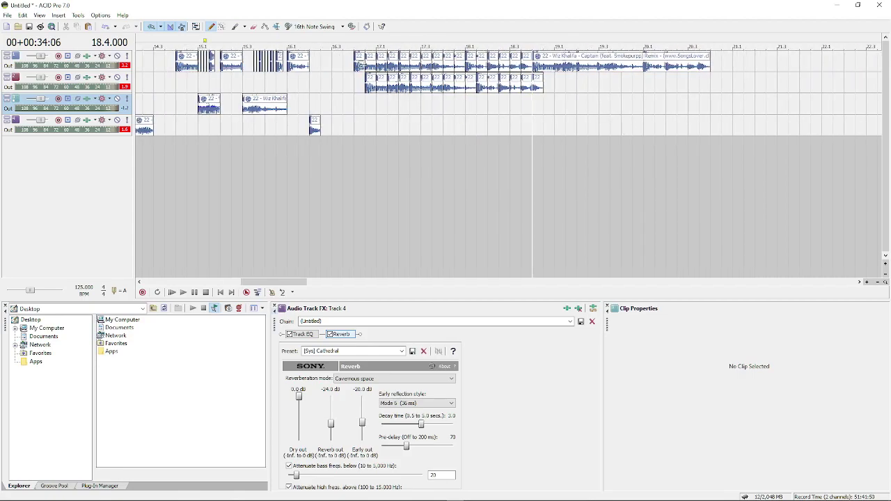
pyautogui.click(371, 64)
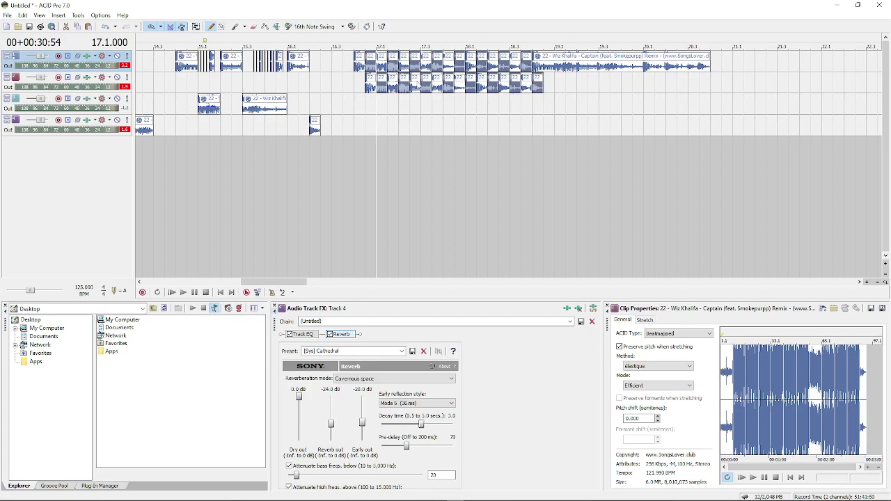
pyautogui.scroll(4, 417, 82)
pyautogui.hscroll(2, 542, 95)
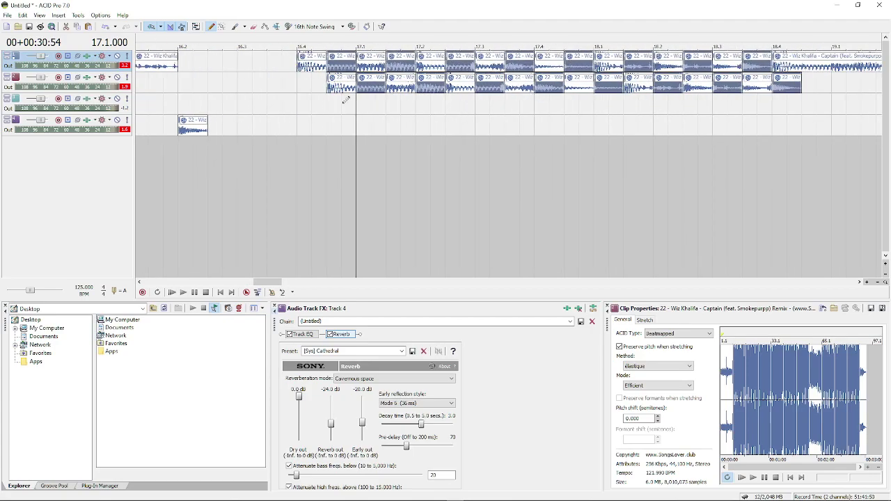
pyautogui.keyDown('ctrl'); pyautogui.click(344, 61); pyautogui.keyUp('ctrl')
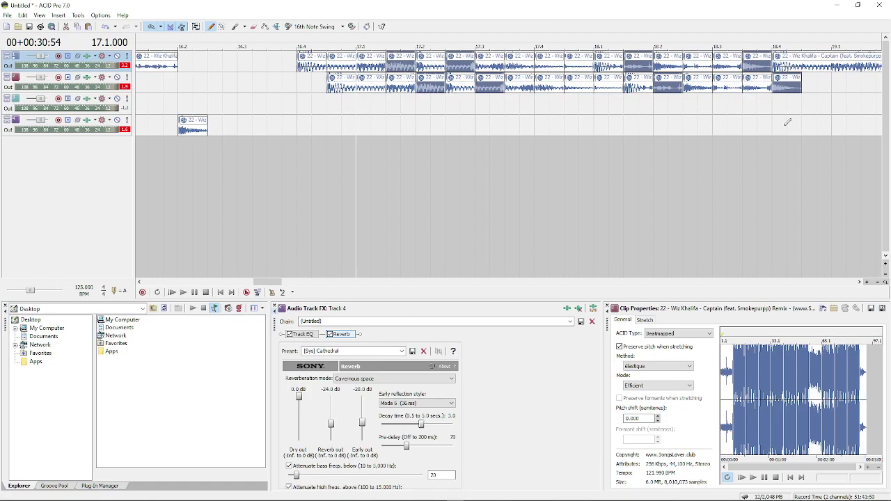
pyautogui.press('Delete')
pyautogui.click(281, 116)
pyautogui.press('space')
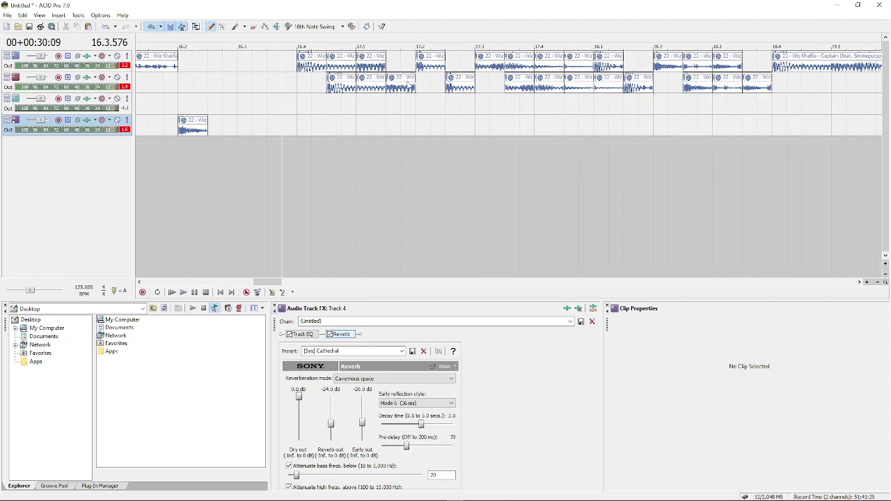
pyautogui.press('space')
# - Delete the first-track slices at 17.3.384 and 17.4.384 and the second-track slices at 17.4.000 and 18.1.000, checking playback from 16.4.000
pyautogui.click(520, 67)
pyautogui.keyDown('ctrl'); pyautogui.click(551, 87); pyautogui.keyUp('ctrl')
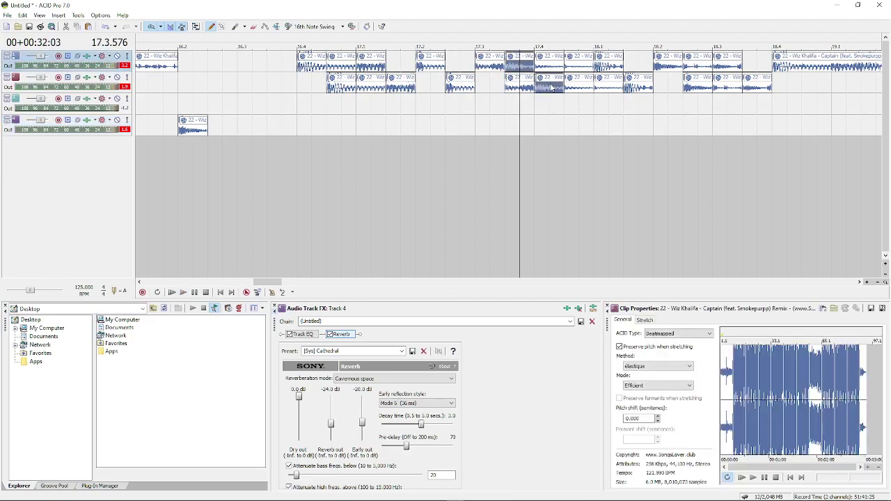
pyautogui.press('Delete')
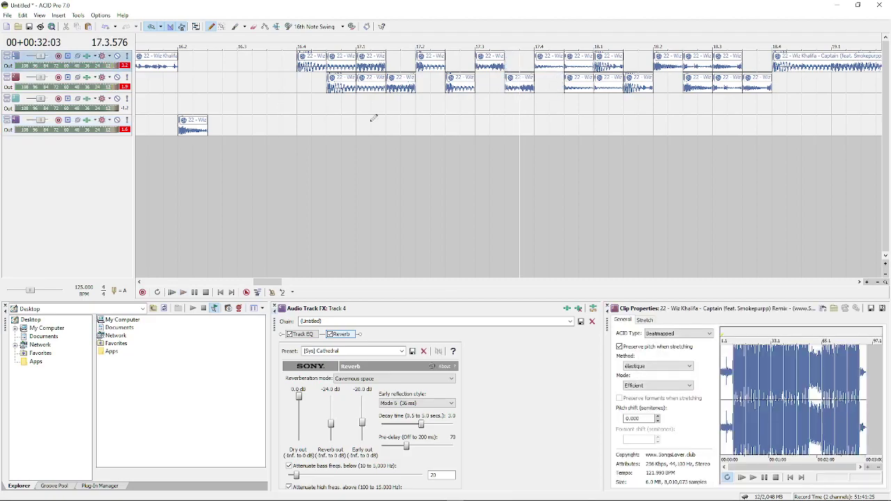
pyautogui.click(374, 118)
pyautogui.click(308, 117)
pyautogui.press('space')
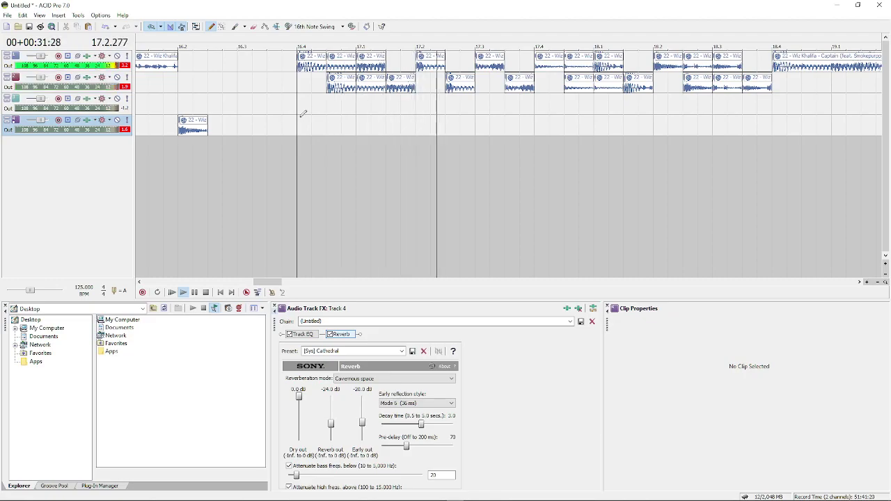
pyautogui.press('space')
pyautogui.click(575, 72)
pyautogui.keyDown('ctrl'); pyautogui.click(604, 92); pyautogui.keyUp('ctrl')
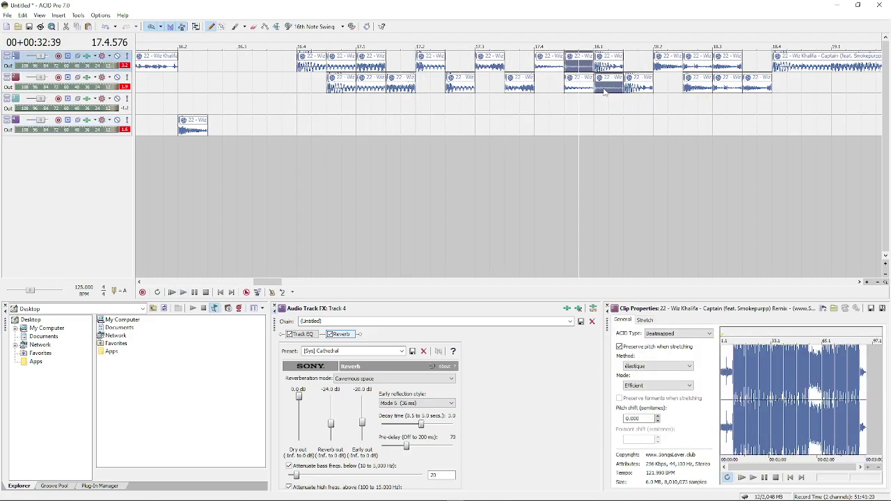
# - Copy a tiny slice from the start of the section at 18.1.000 to 17.4.576 on the first track and 18.1.192 on the second
pyautogui.click(603, 70)
pyautogui.press('Up')
pyautogui.press('Up')
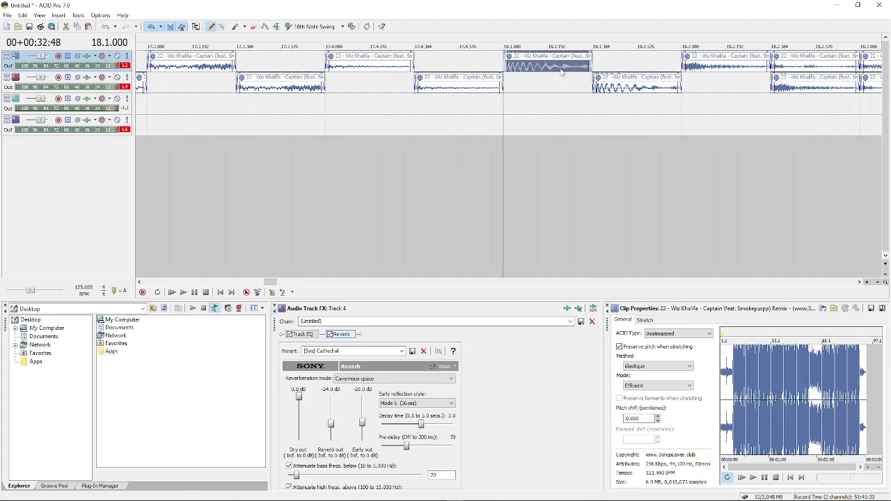
pyautogui.click(512, 68)
pyautogui.press('s')
pyautogui.click(510, 69)
pyautogui.moveTo(510, 71); pyautogui.dragTo(464, 66)
pyautogui.moveTo(530, 103); pyautogui.dragTo(547, 83)
pyautogui.click(394, 116)
pyautogui.press('space')
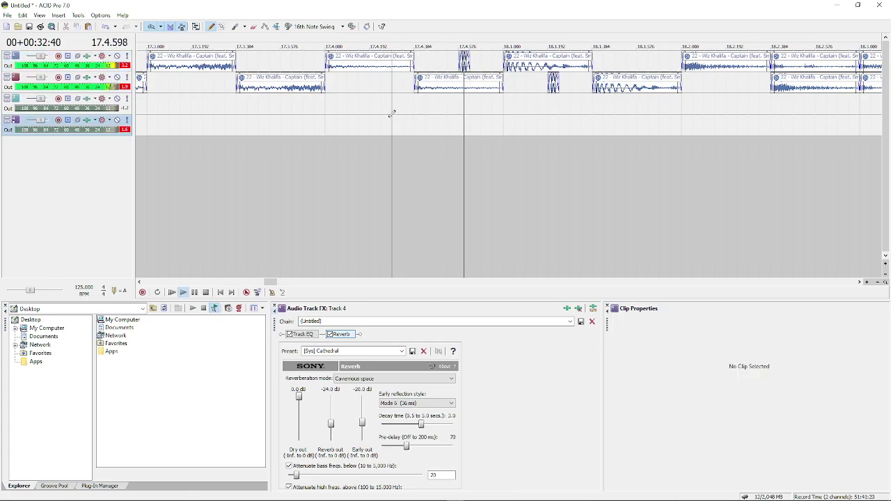
pyautogui.scroll(-2, 478, 113)
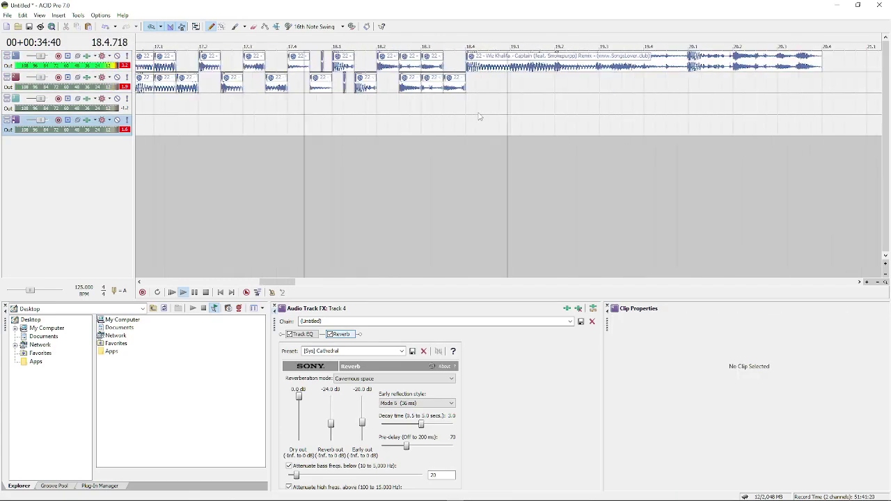
# - Delete the first-track slice at 18.3.000 and the second-track slice at 18.3.384, and play from 16.3.000
pyautogui.click(456, 68)
pyautogui.press('space')
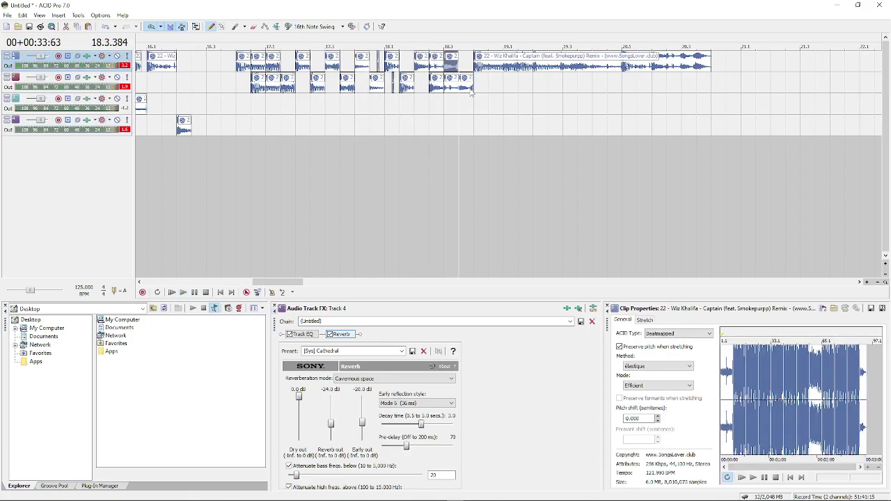
pyautogui.scroll(-2, 394, 109)
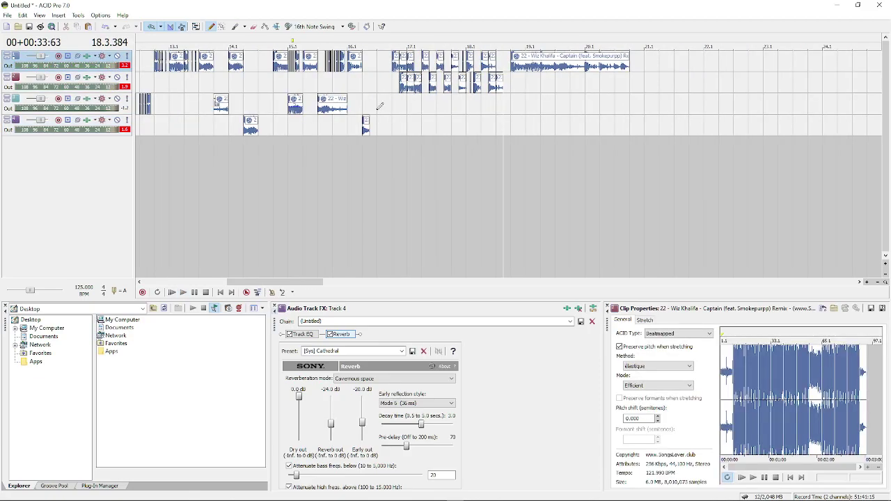
pyautogui.click(378, 105)
pyautogui.press('space')
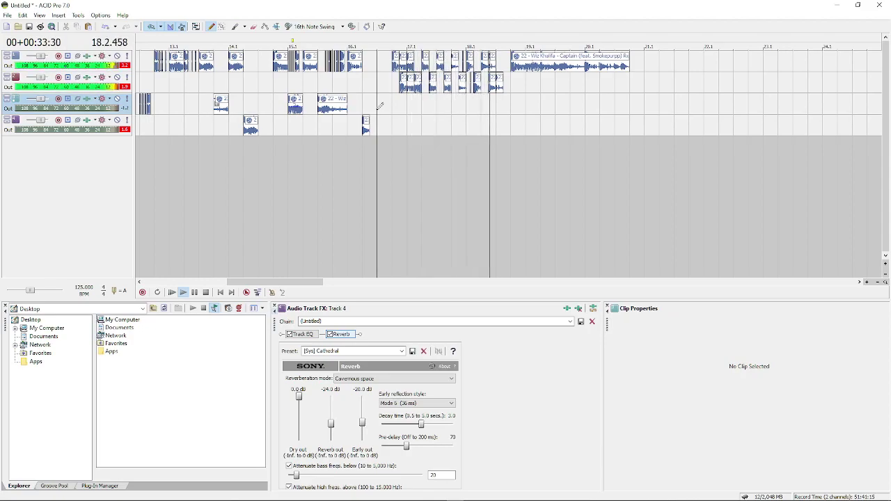
pyautogui.press('space')
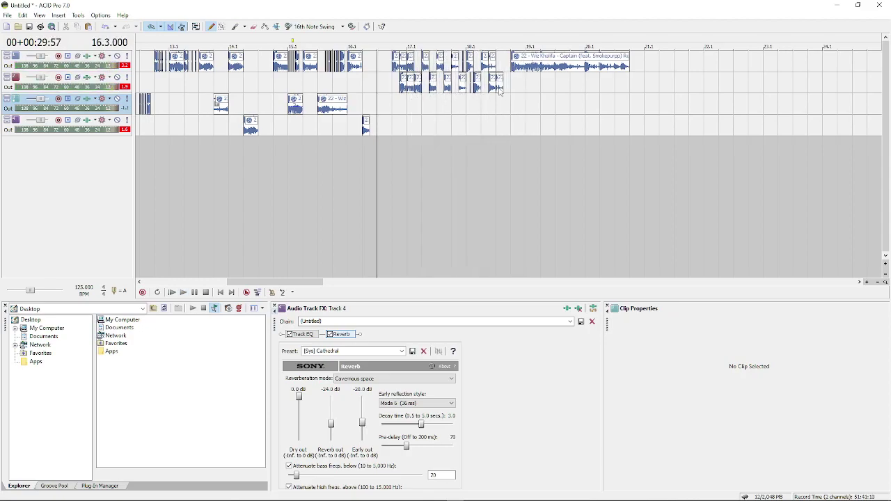
# - Move the second-track slice at 18.3.000 onto the fourth track at the same position and play it
pyautogui.click(499, 90)
pyautogui.click(497, 122)
pyautogui.hotkey('ctrl', 'v')
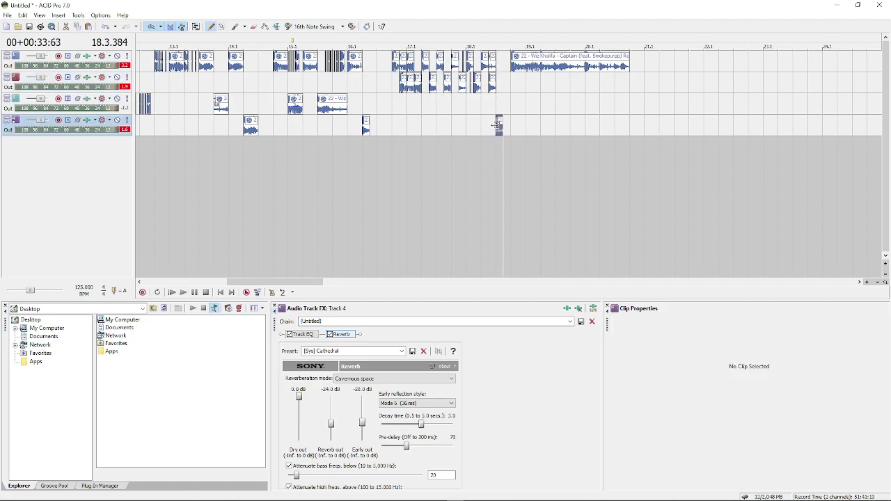
pyautogui.click(497, 125)
pyautogui.press('space')
pyautogui.press('space')
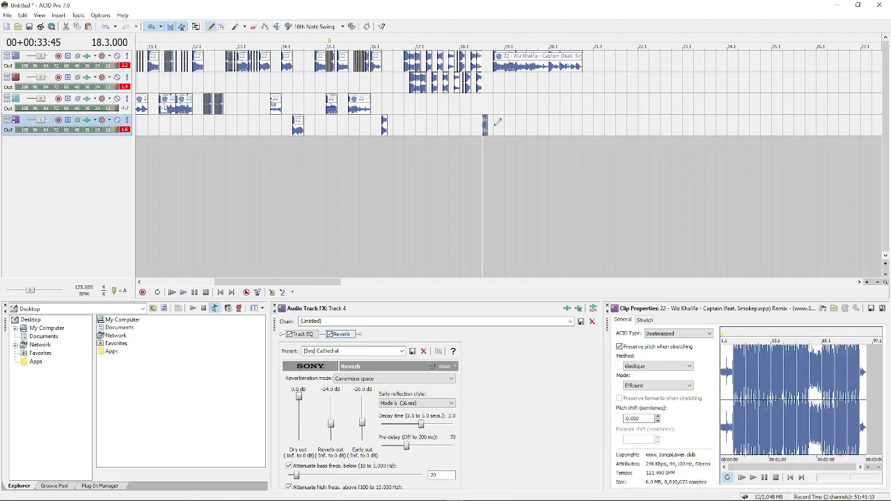
# - Play the whole arrangement from the project start
pyautogui.hotkey('ctrl', 'Home')
pyautogui.scroll(-3, 607, 122)
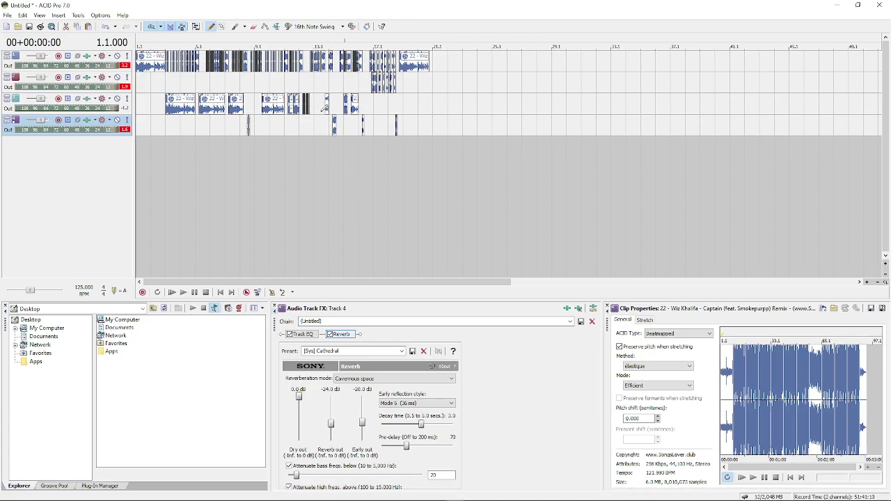
pyautogui.press('space')
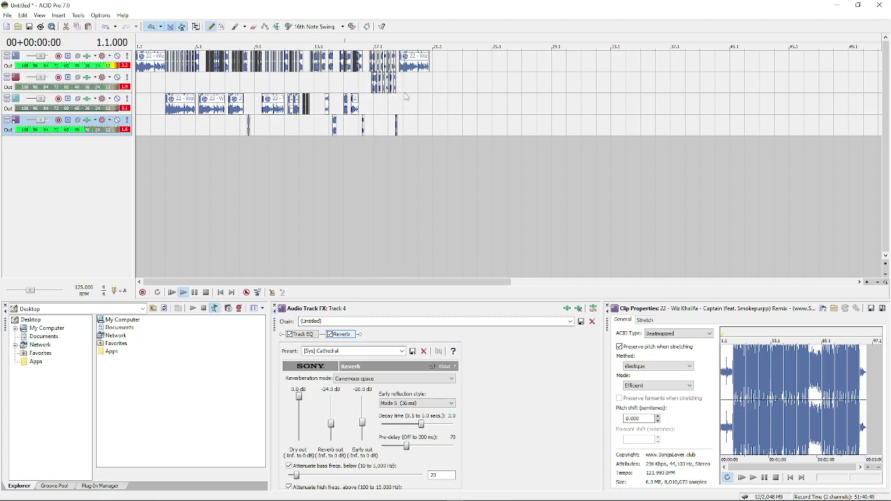
pyautogui.click(409, 89)
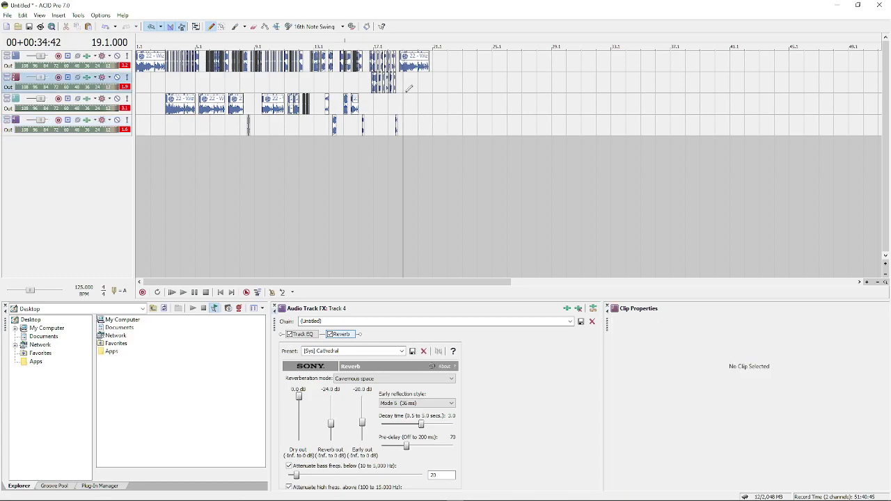
# - Save the project as "One Shot Two Shot" in the ACID Project With Embedded Media (*.acd-zip) format, copying all media with the project
pyautogui.hotkey('ctrl', 's')
pyautogui.click(201, 253)
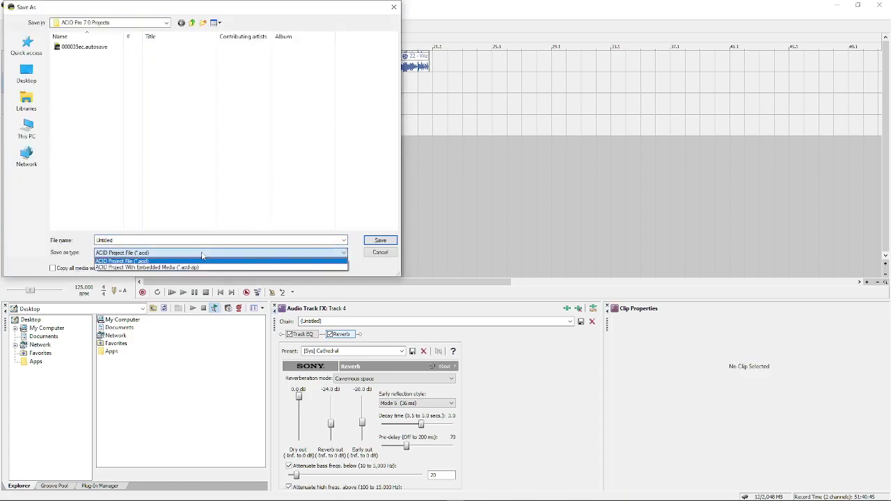
pyautogui.click(195, 269)
pyautogui.click(105, 269)
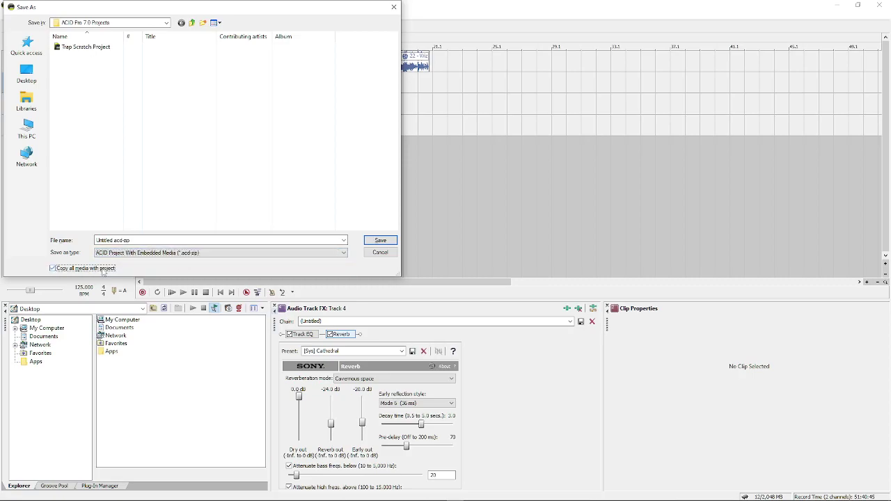
pyautogui.doubleClick(126, 240)
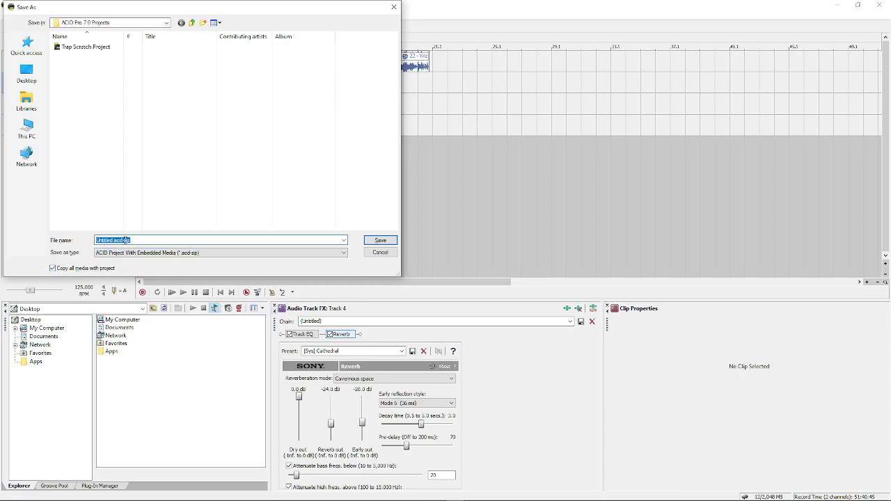
pyautogui.write('One Shot Two Shot')
pyautogui.click(382, 240)
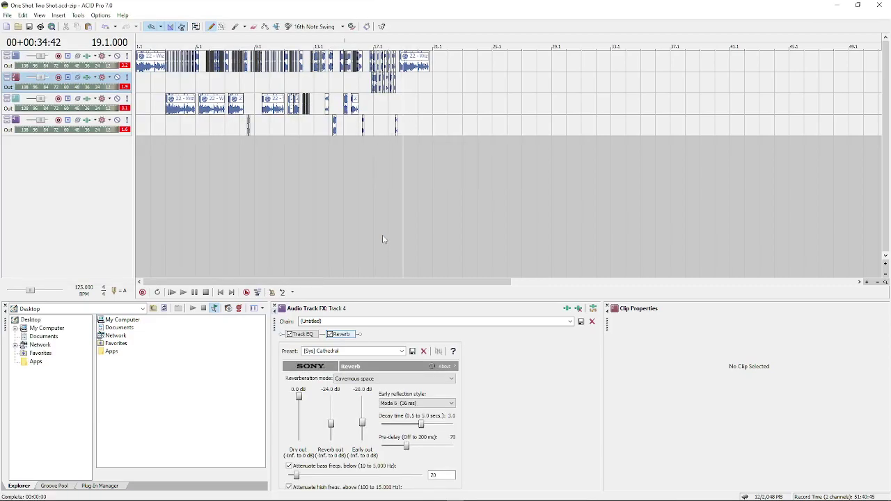
pyautogui.moveTo(408, 497)
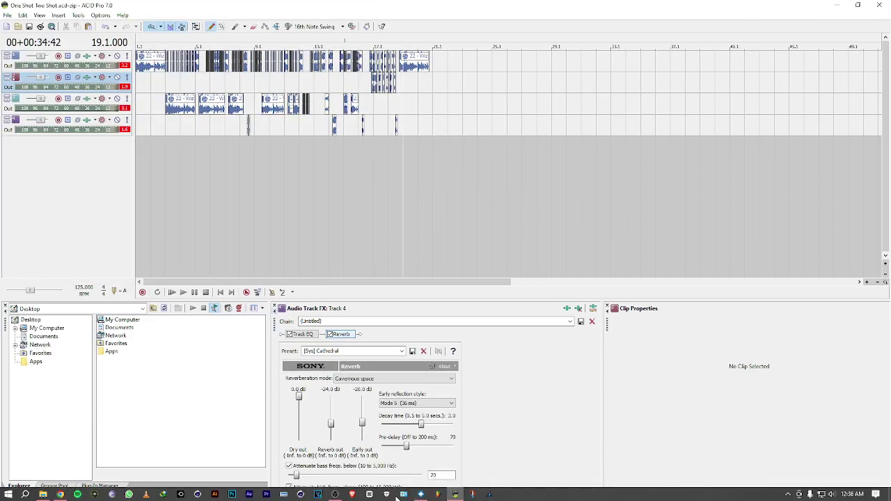
pyautogui.click(335, 494)
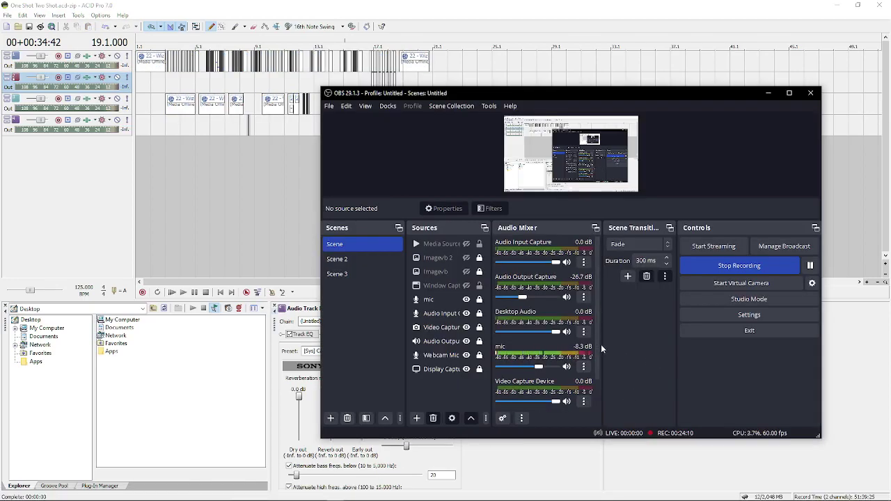